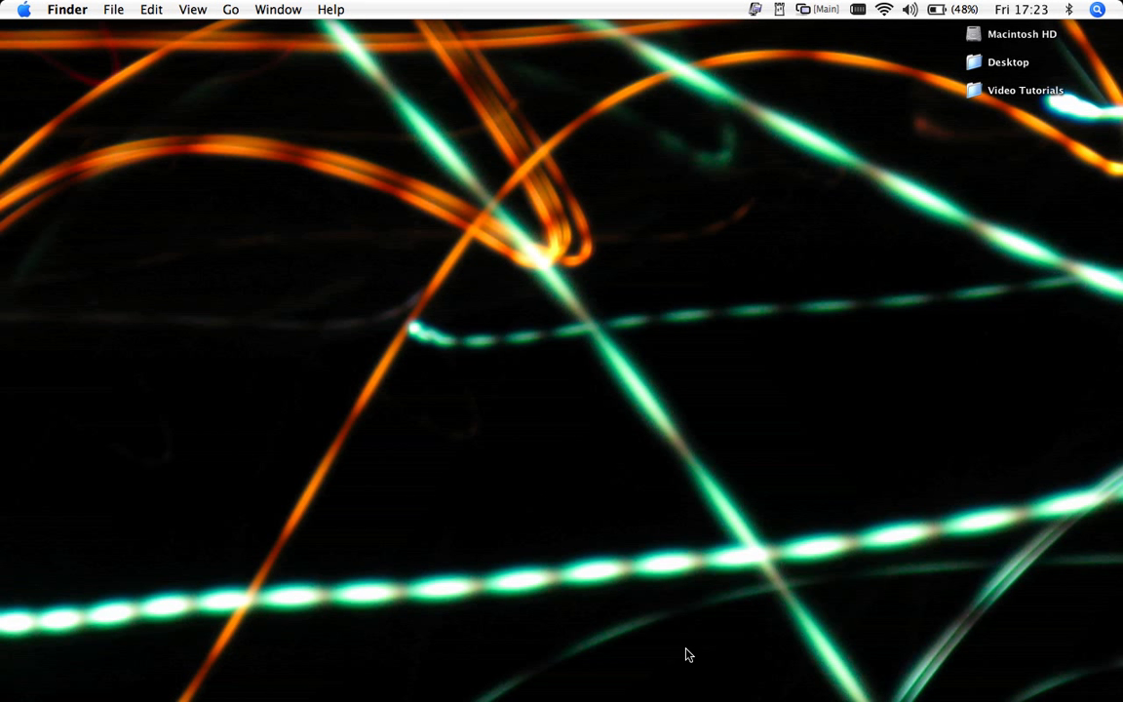
- Launch Pages
click(552, 680)
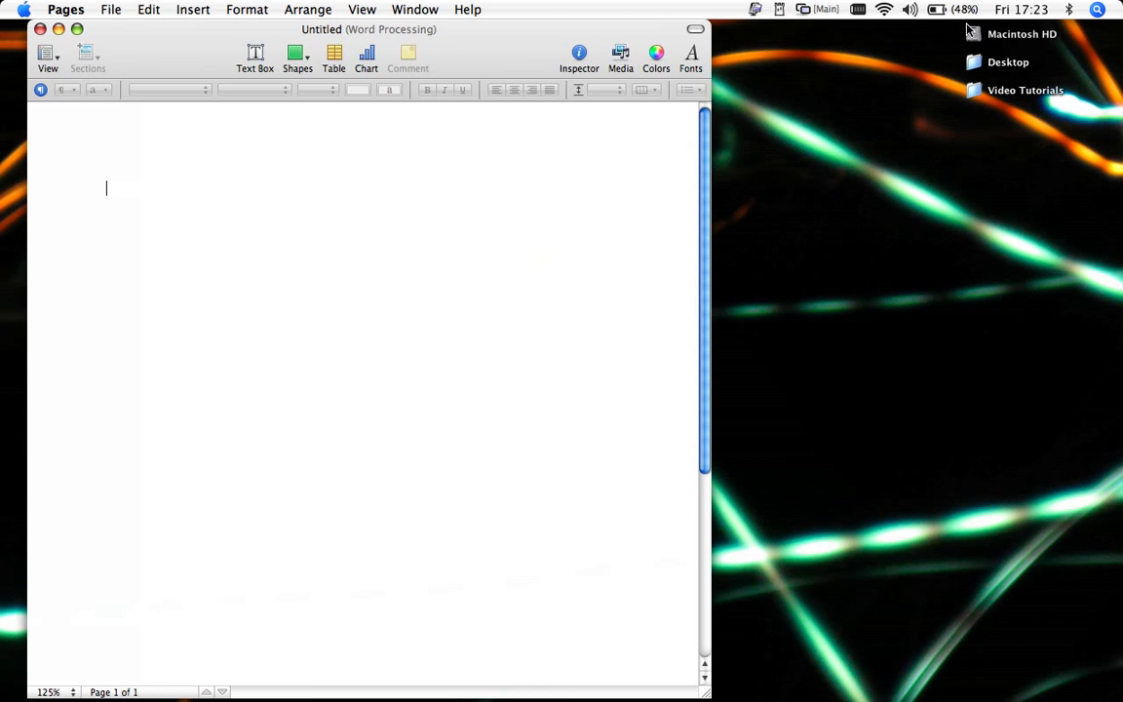
- Look through the Applications folder on Macintosh HD for Pages and close the folder window
double_click(973, 35)
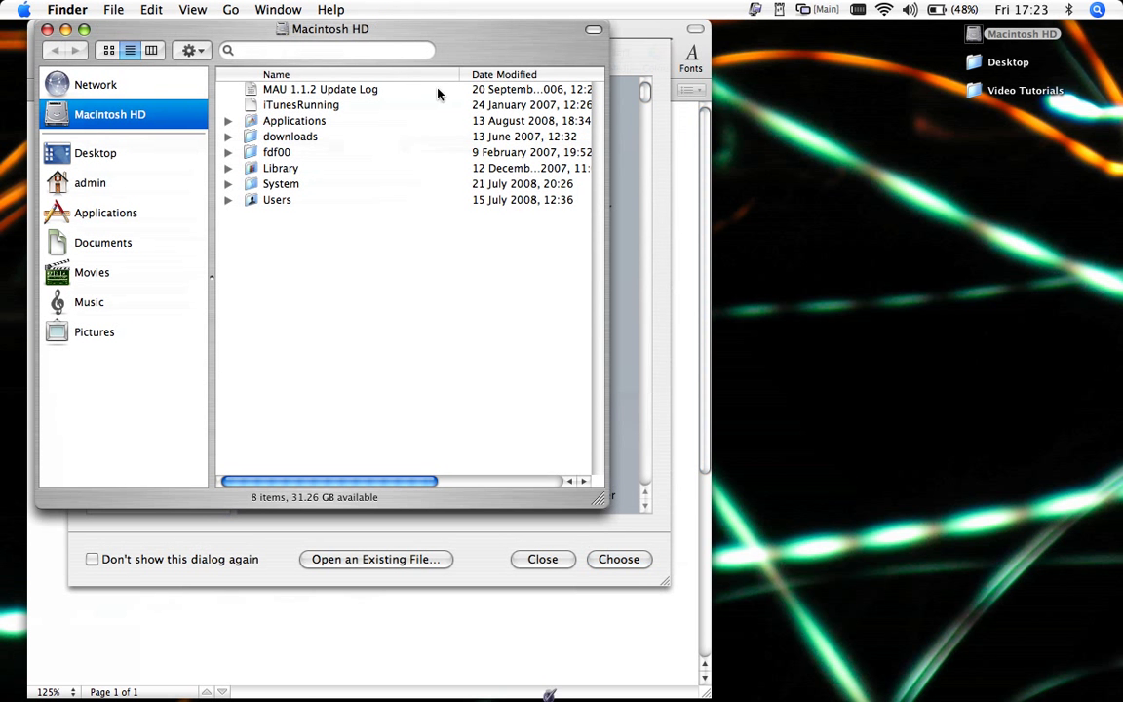
click(98, 218)
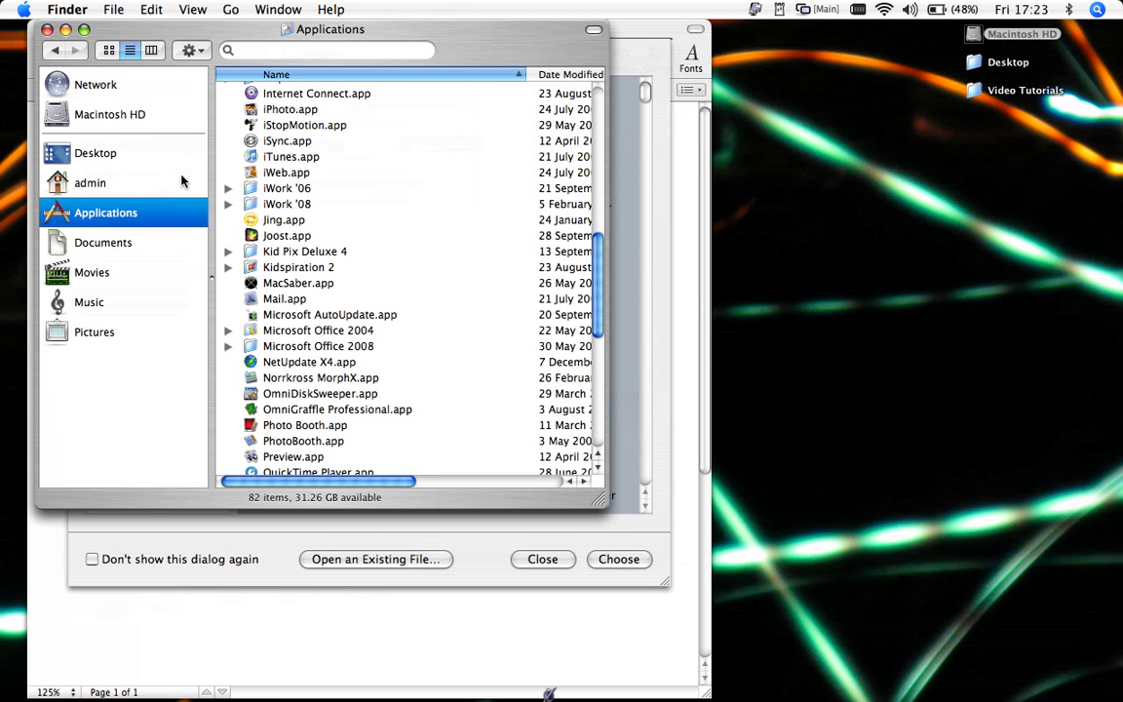
click(47, 30)
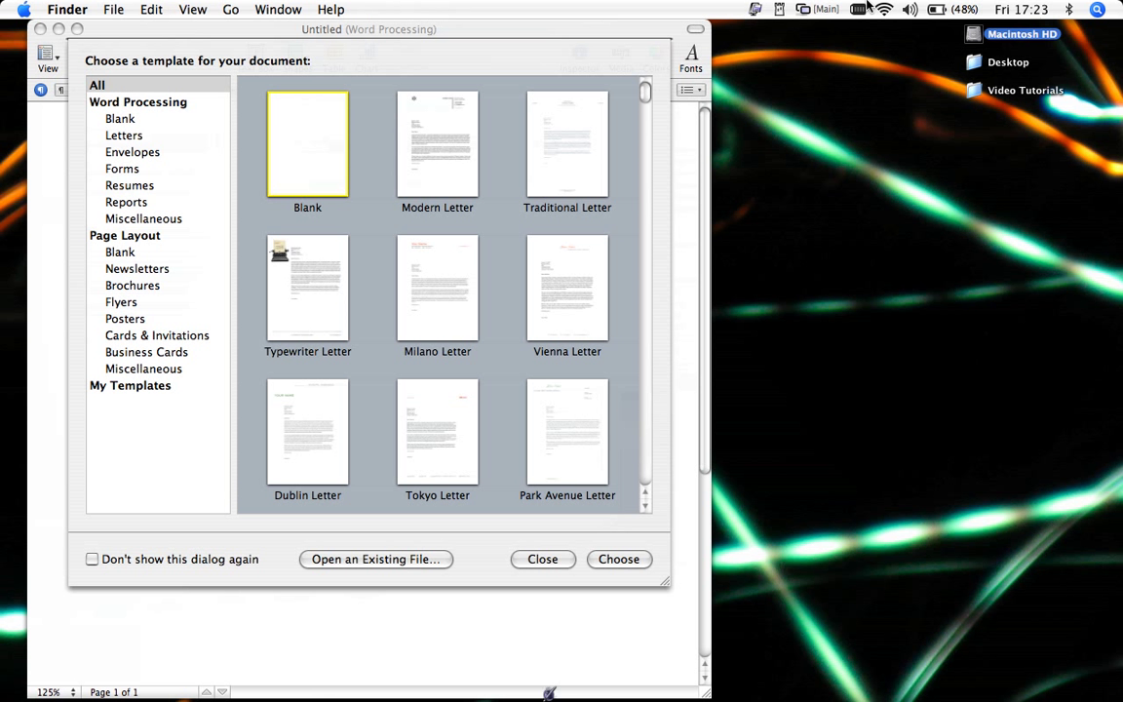
- Search Spotlight for "pages" and dismiss the search
click(1097, 10)
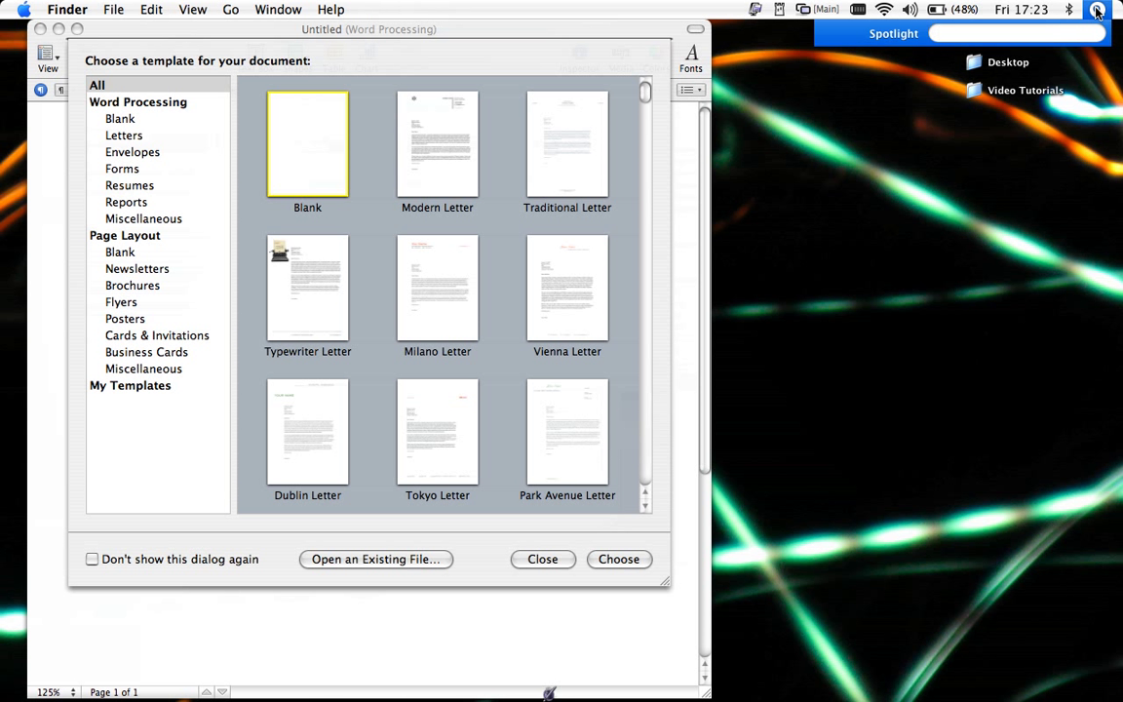
text(pages)
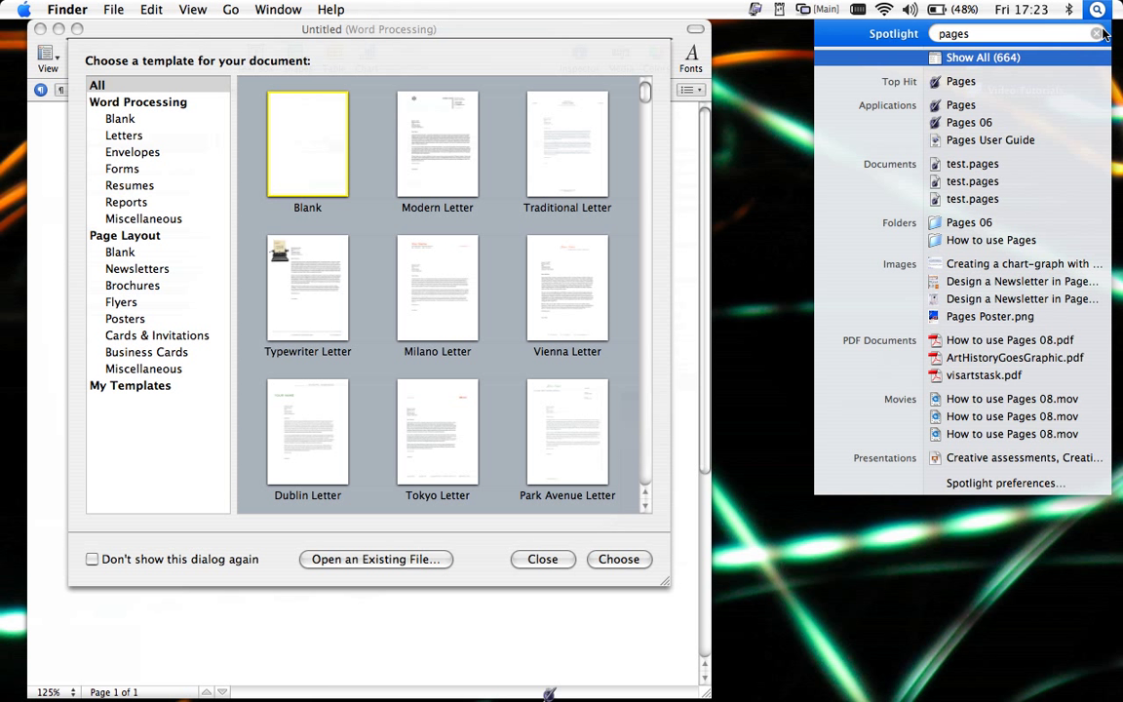
double_click(980, 34)
key(BackSpace)
click(872, 131)
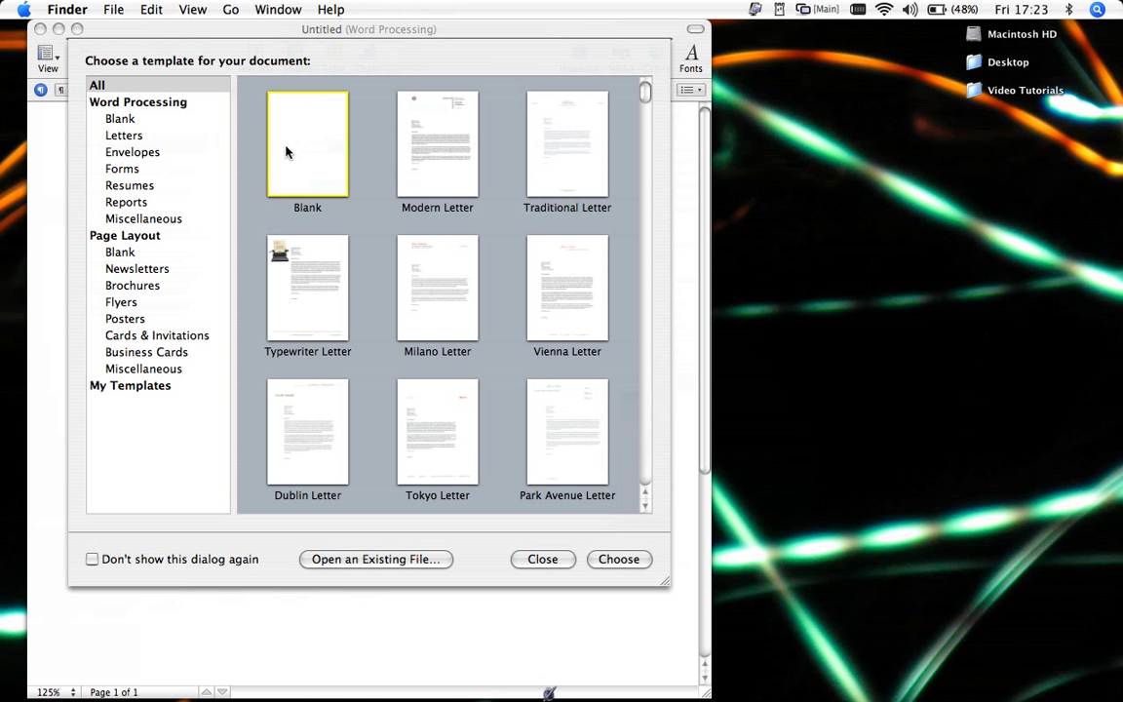
- Create a new document from the Classic Brochure template in the Page Layout Brochures category
click(128, 285)
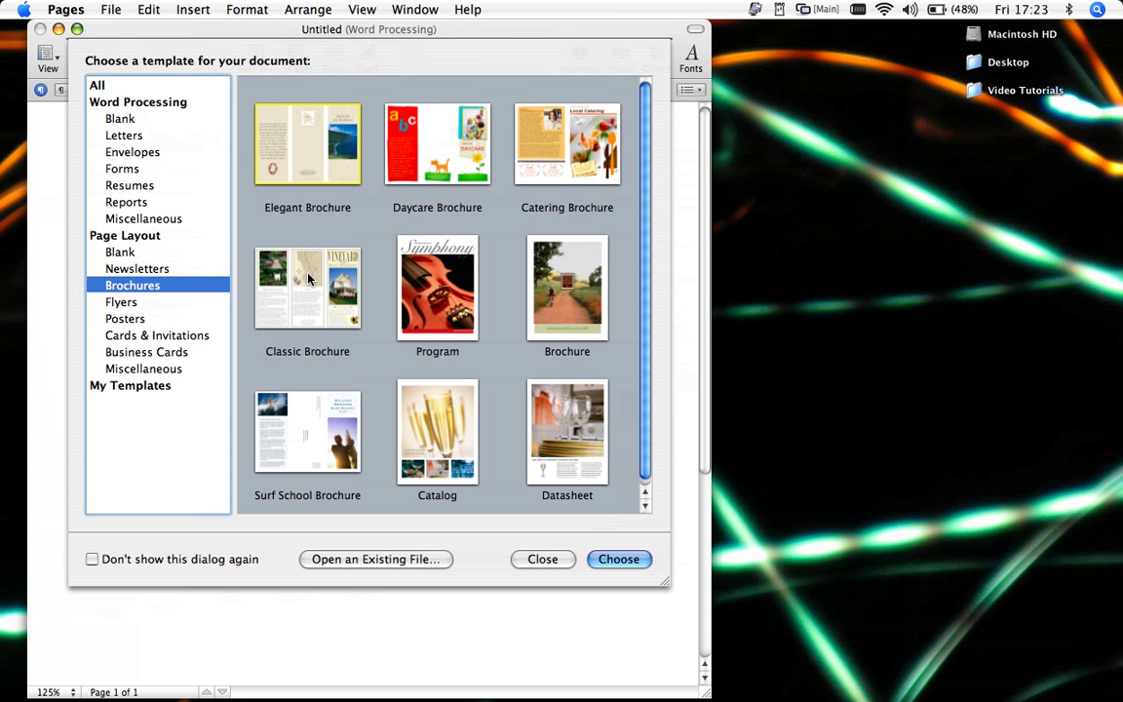
click(279, 252)
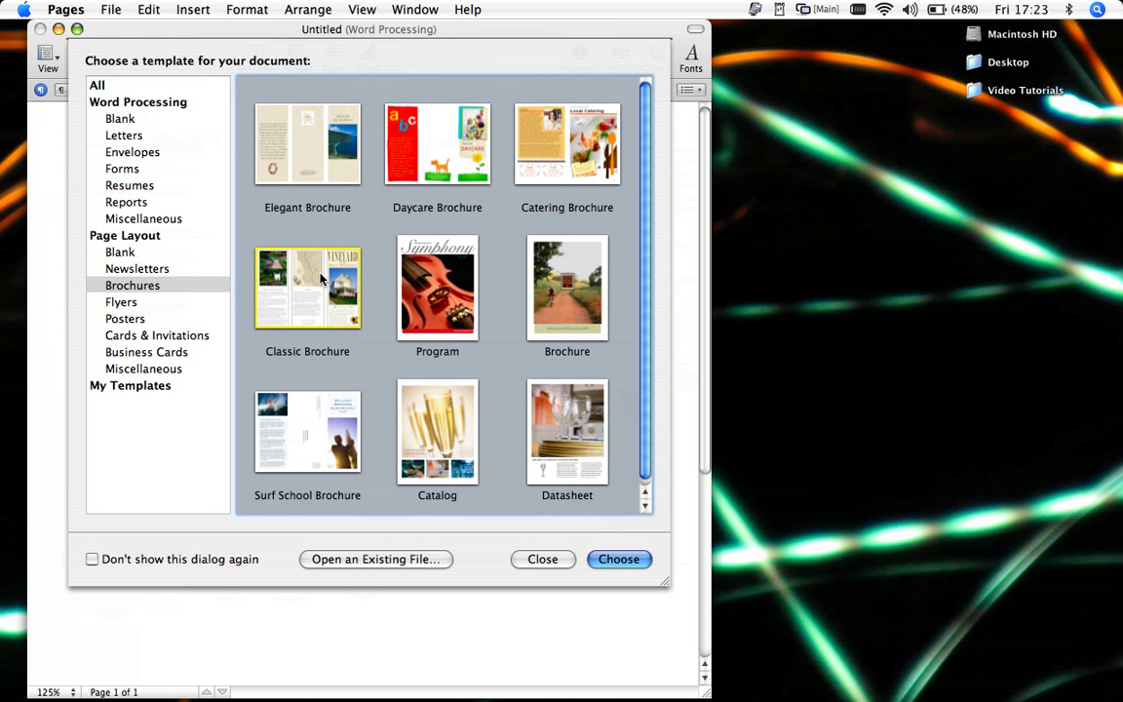
click(611, 559)
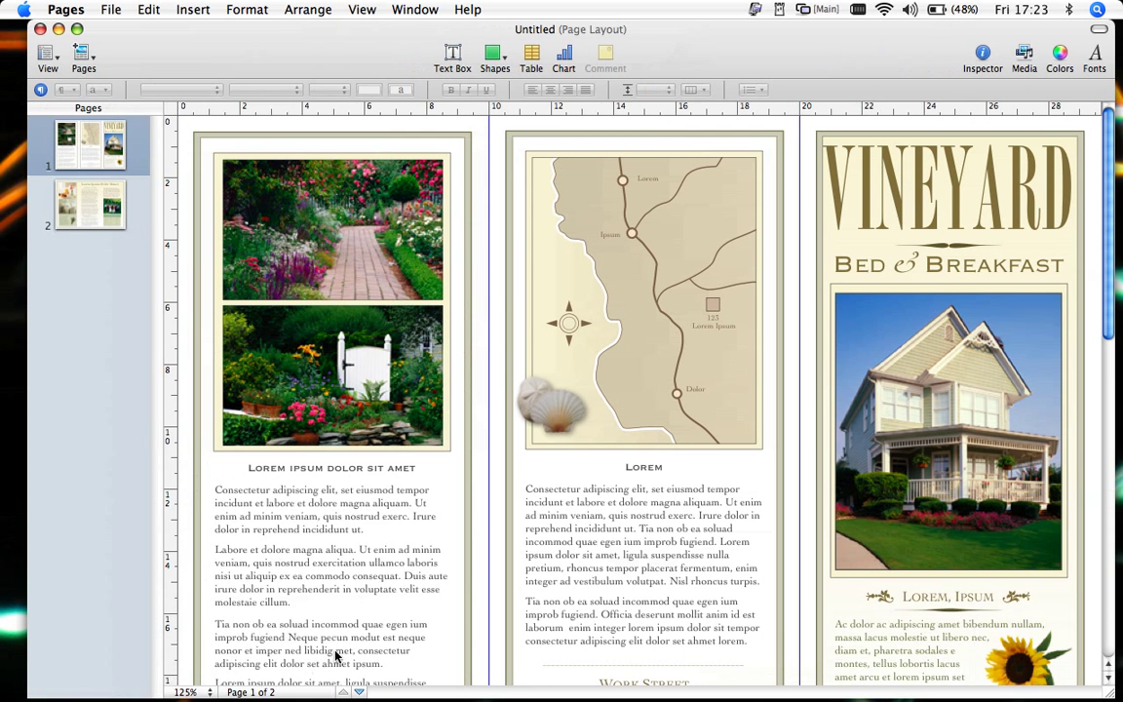
- Set the document zoom to Fit Page and shrink the document window
click(186, 691)
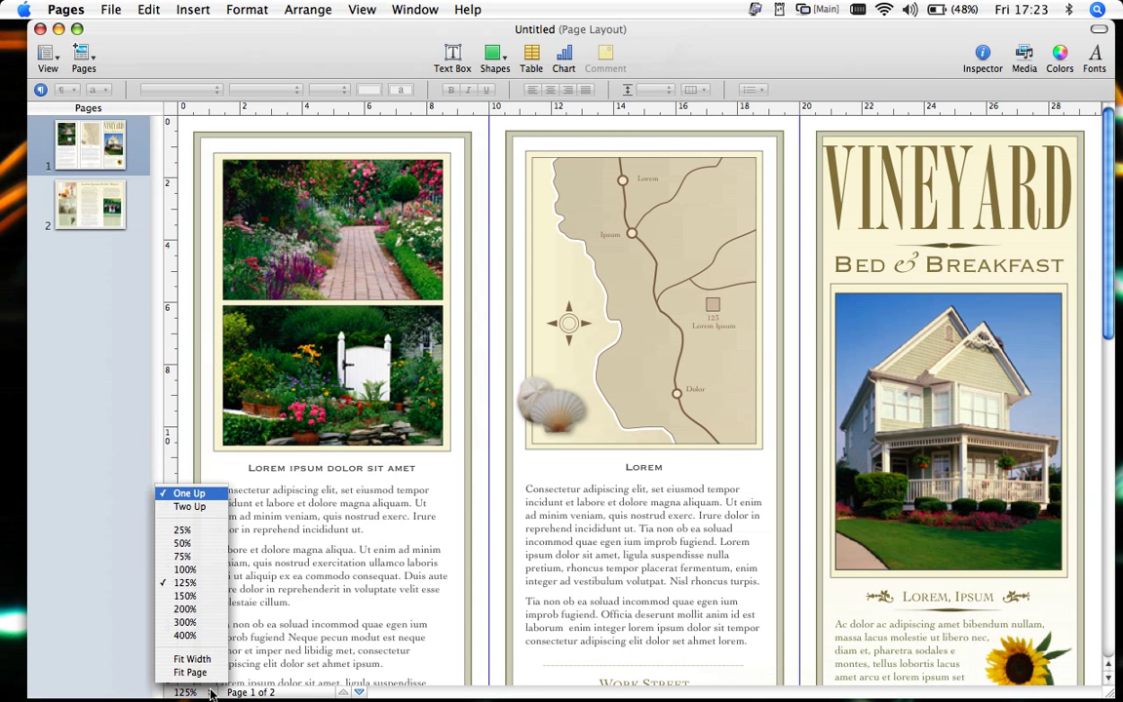
click(199, 673)
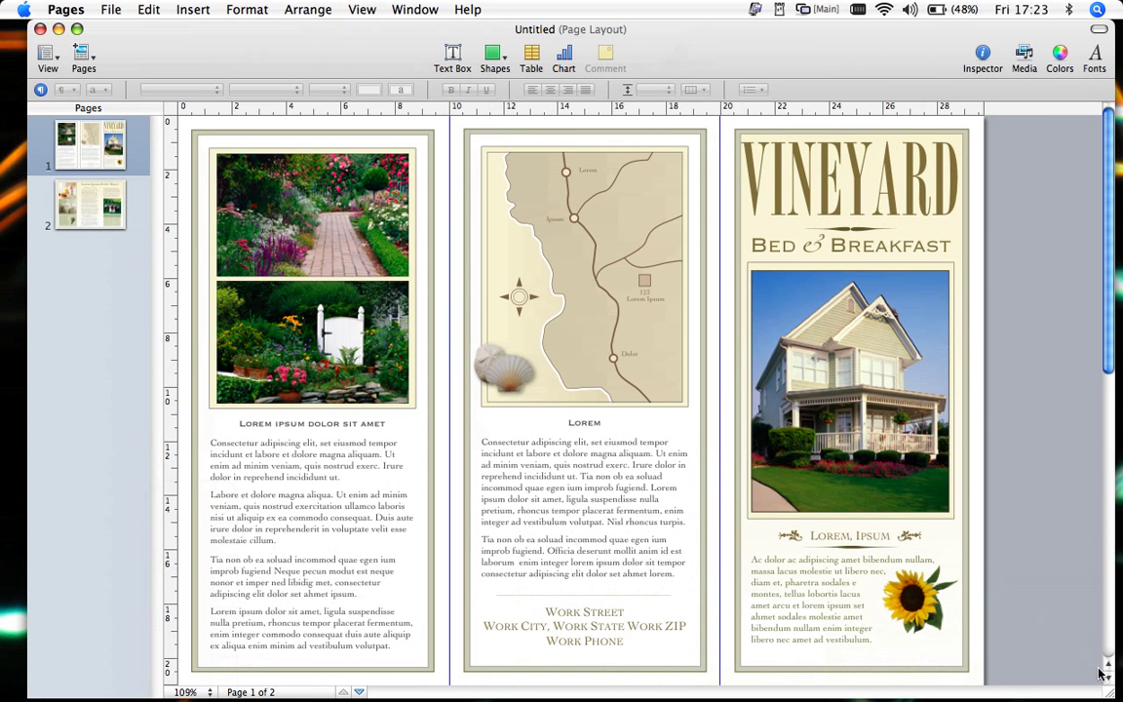
drag(1110, 693, 1007, 615)
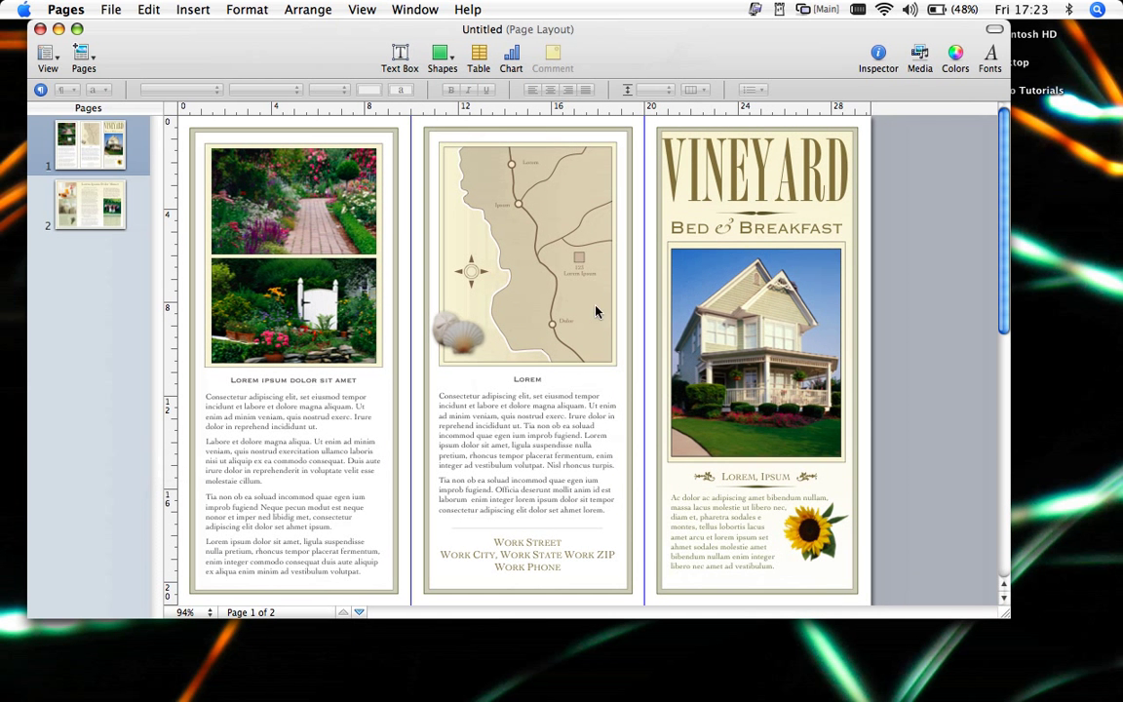
- View the brochure's second page and return to the first page
click(91, 138)
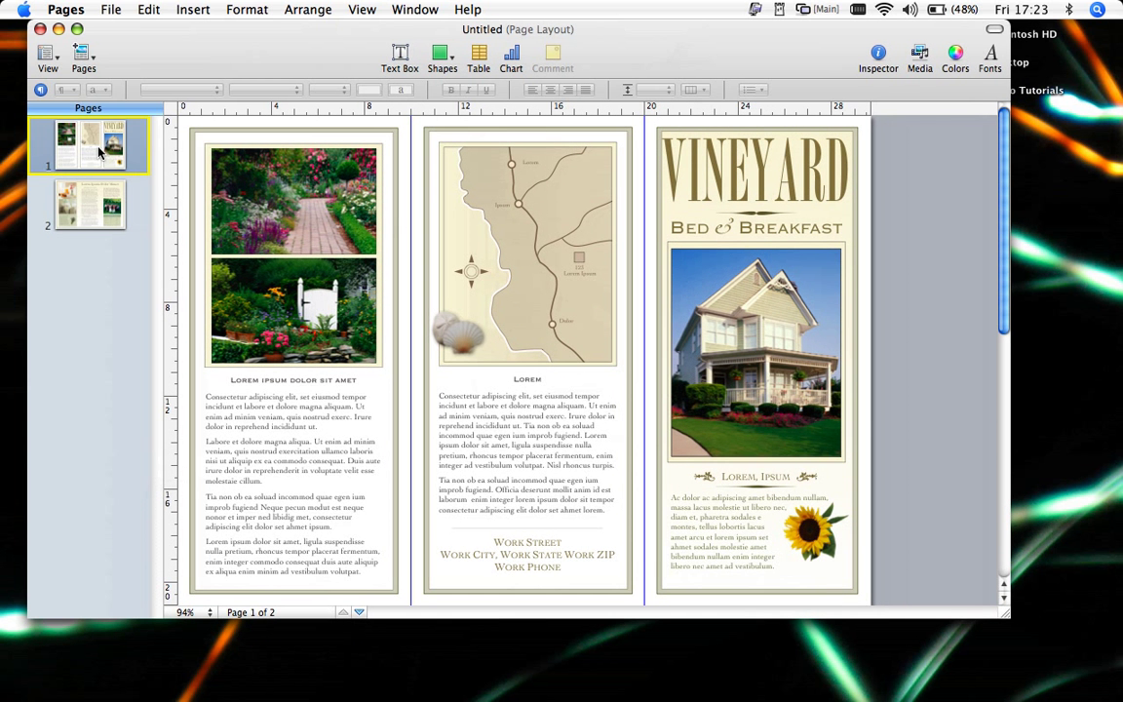
click(98, 196)
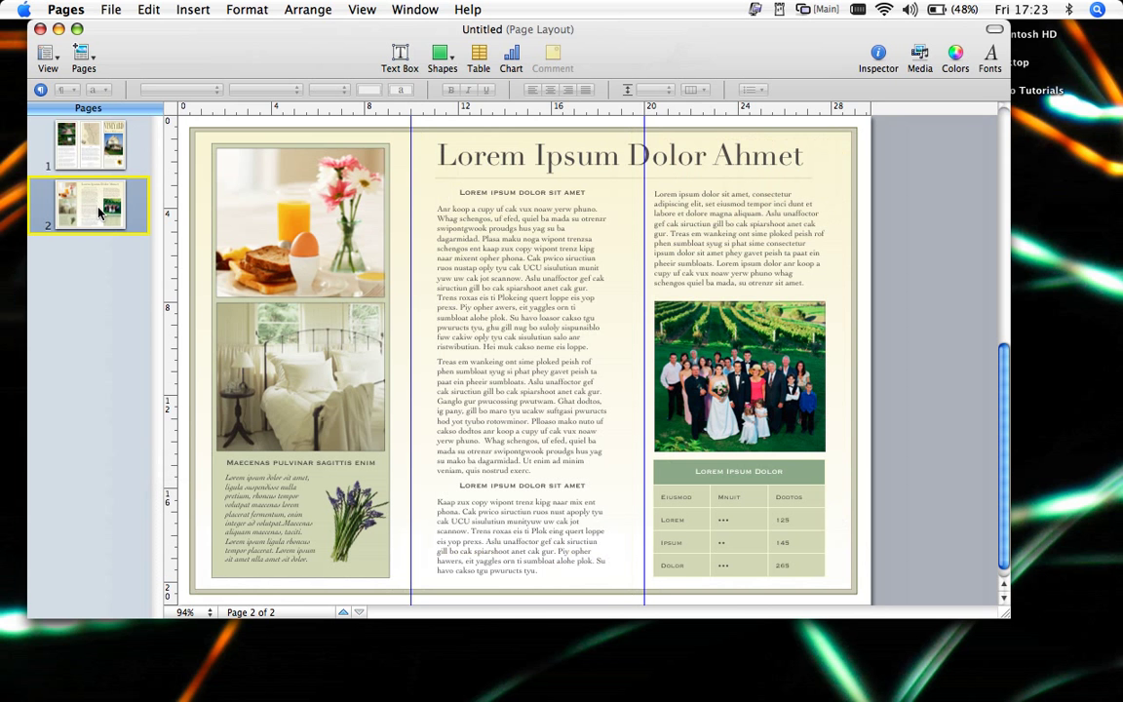
click(88, 134)
- Add a Text Page after the first page and move it to the end of the brochure
click(86, 58)
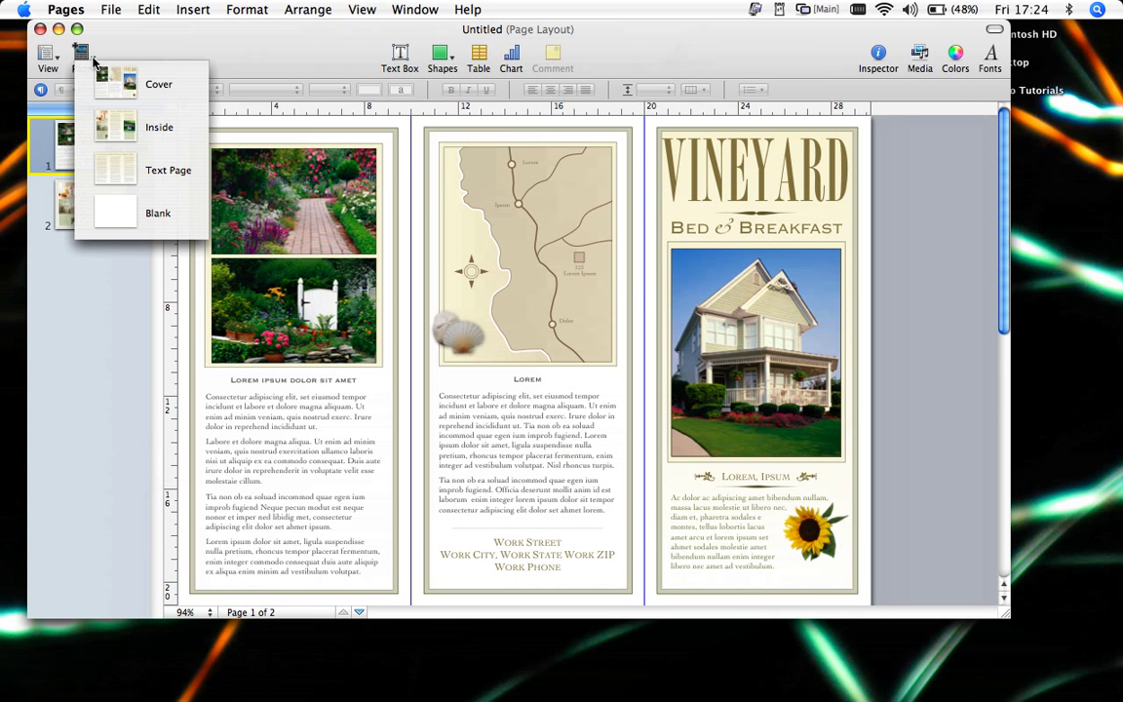
click(117, 167)
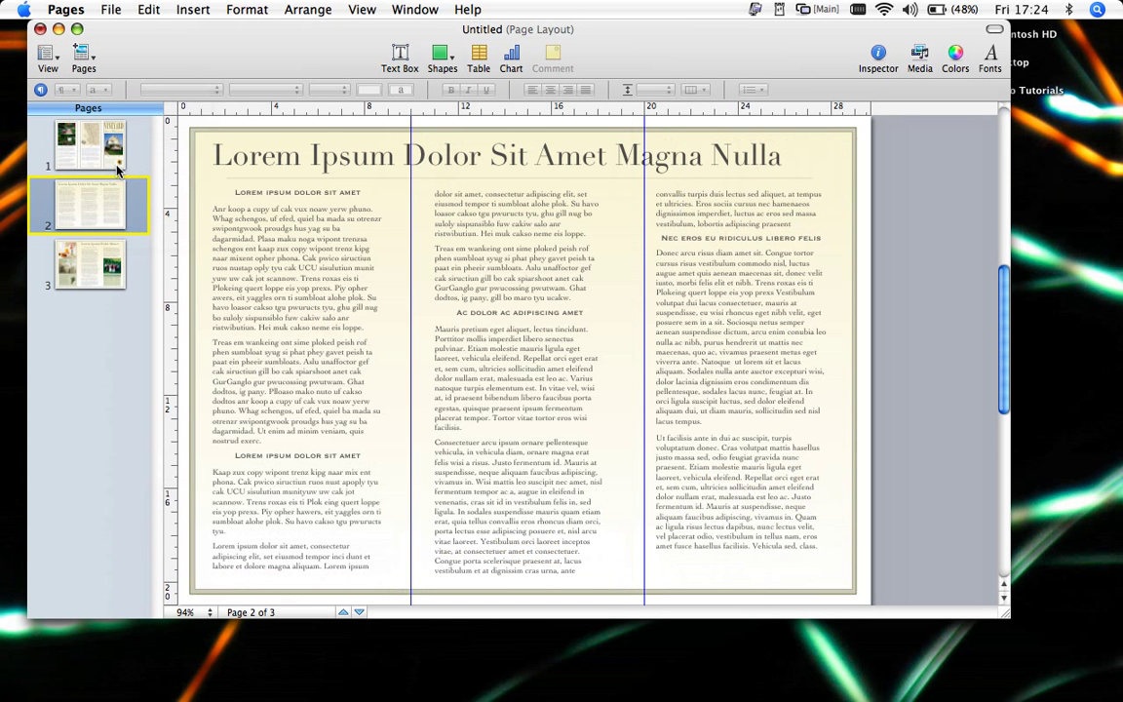
drag(90, 206, 86, 300)
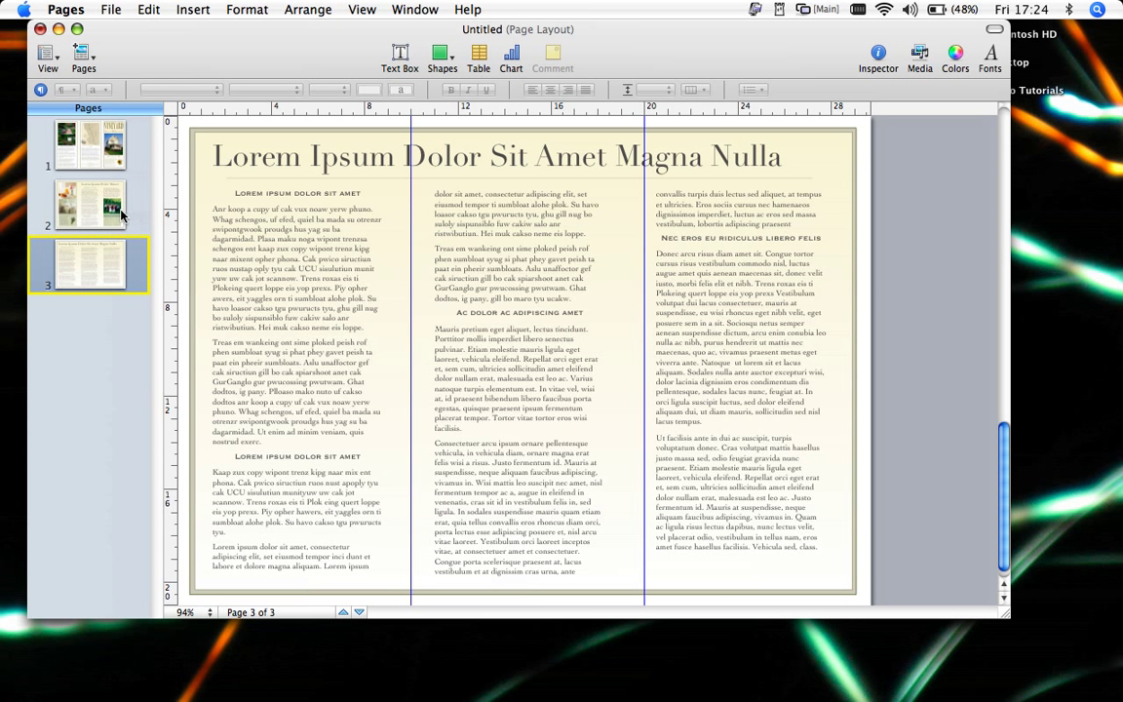
- Delete the inside page with the photos and the text page, keeping only the brochure's cover page
click(94, 185)
click(101, 151)
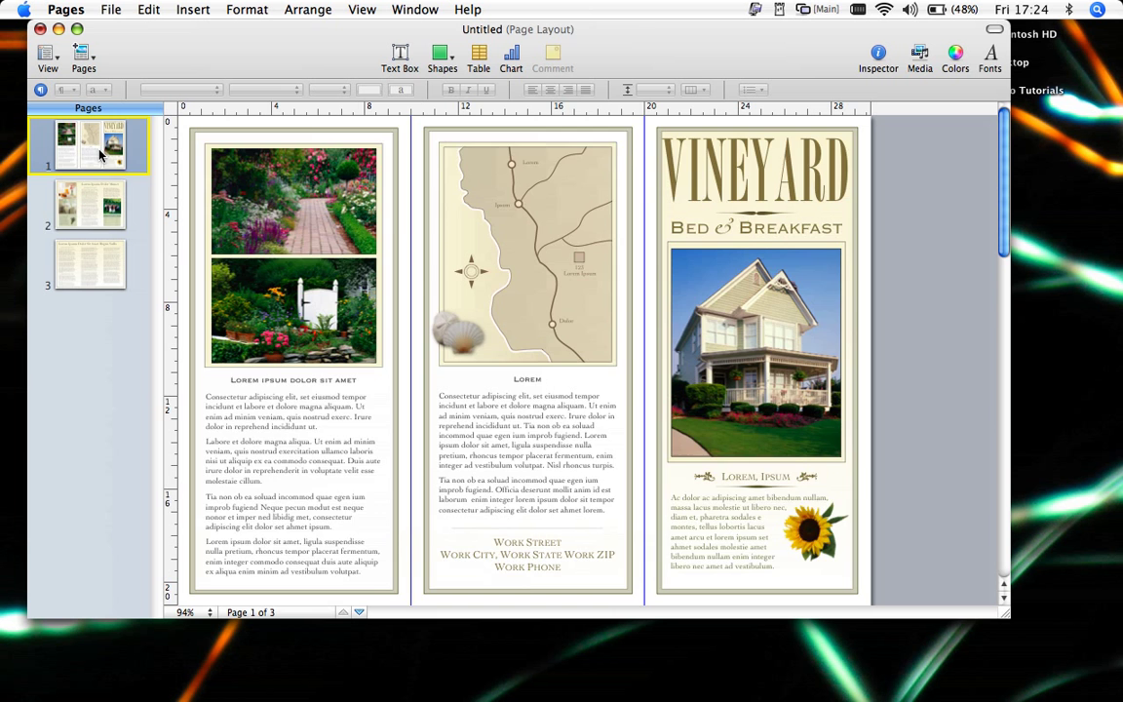
click(106, 204)
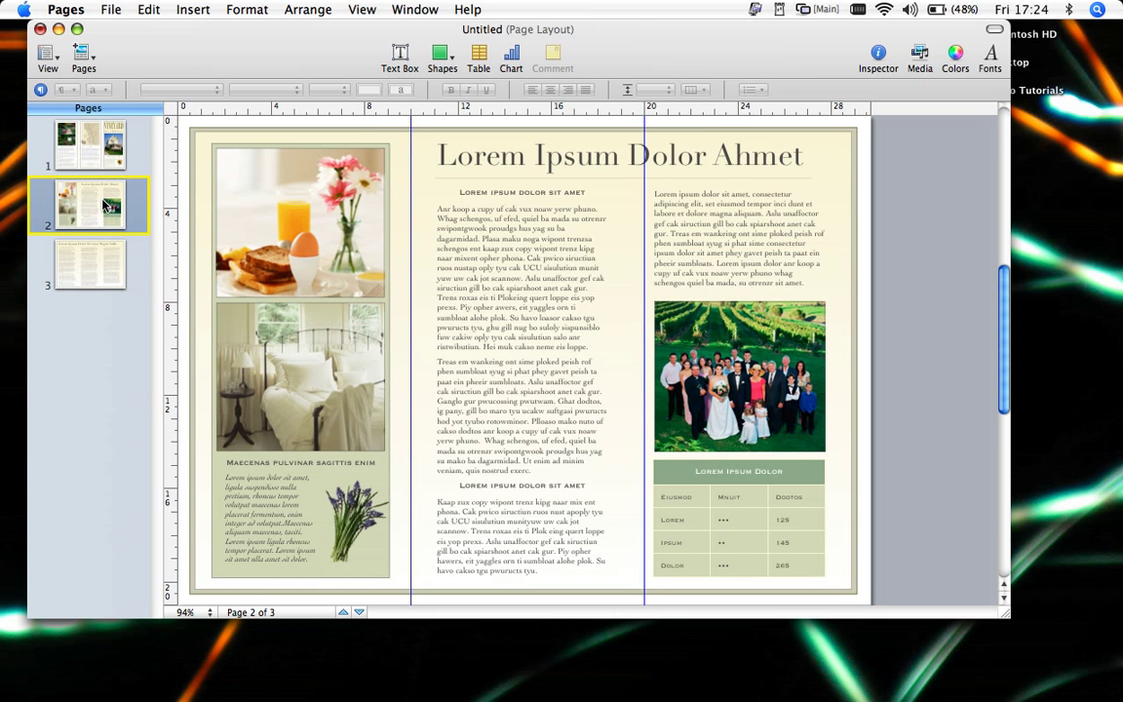
key(Delete)
key(Return)
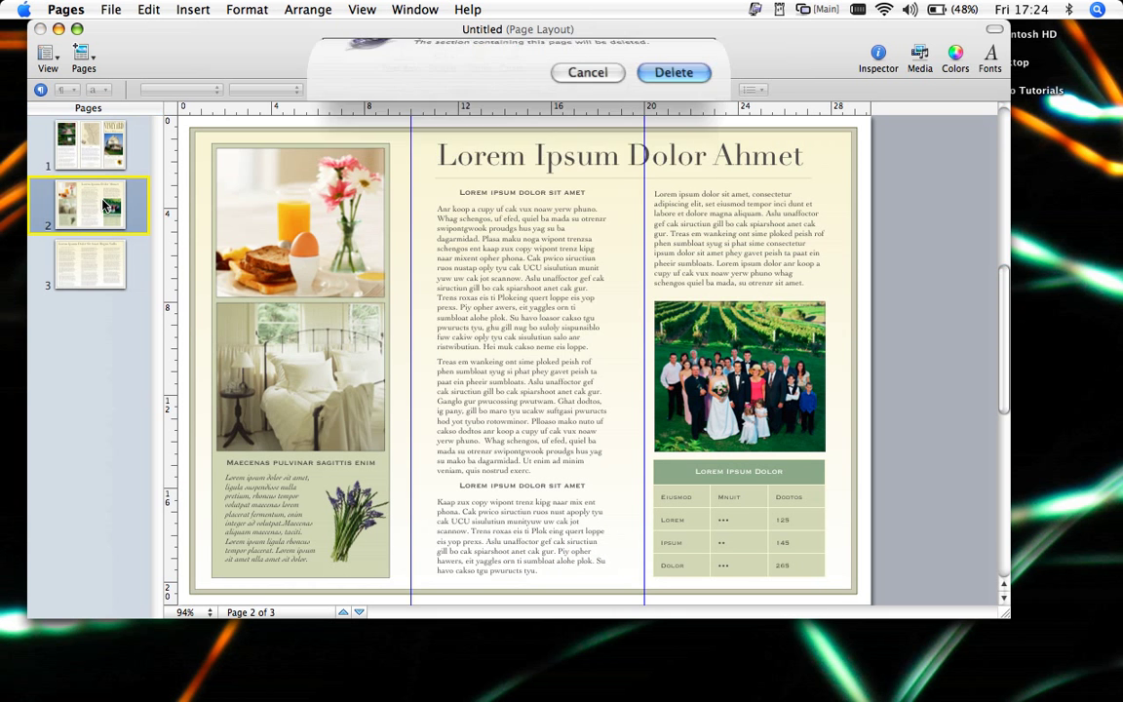
click(105, 205)
key(Delete)
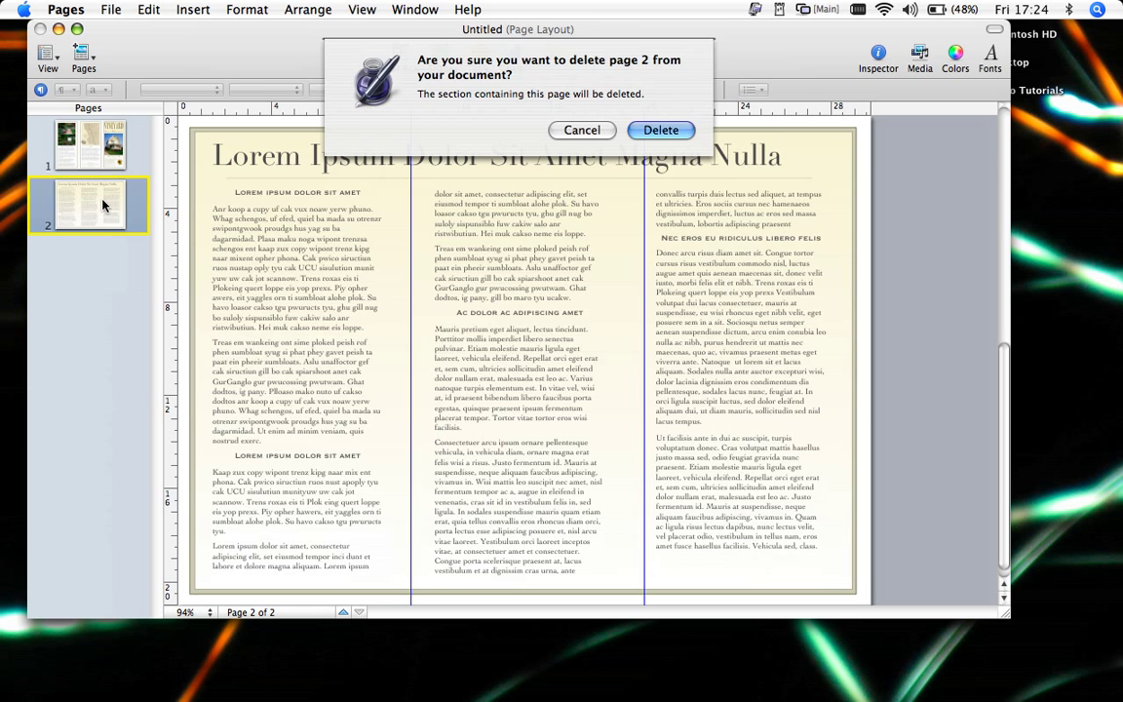
key(Return)
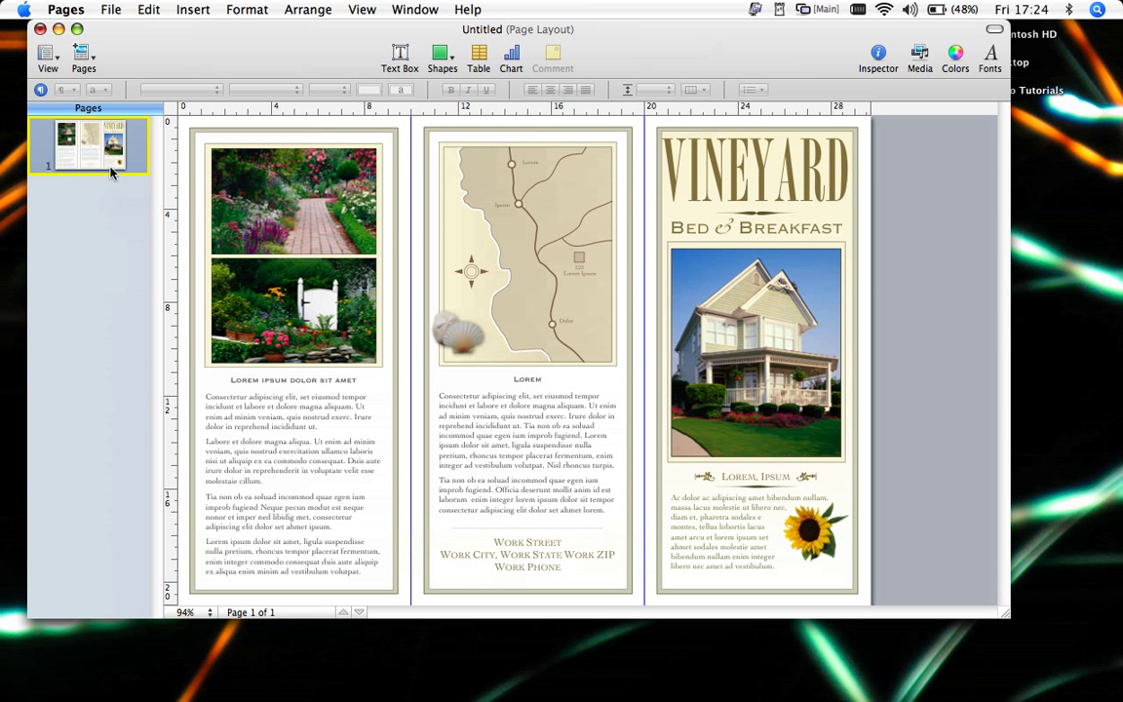
- Hide the page thumbnails and show them again
click(361, 10)
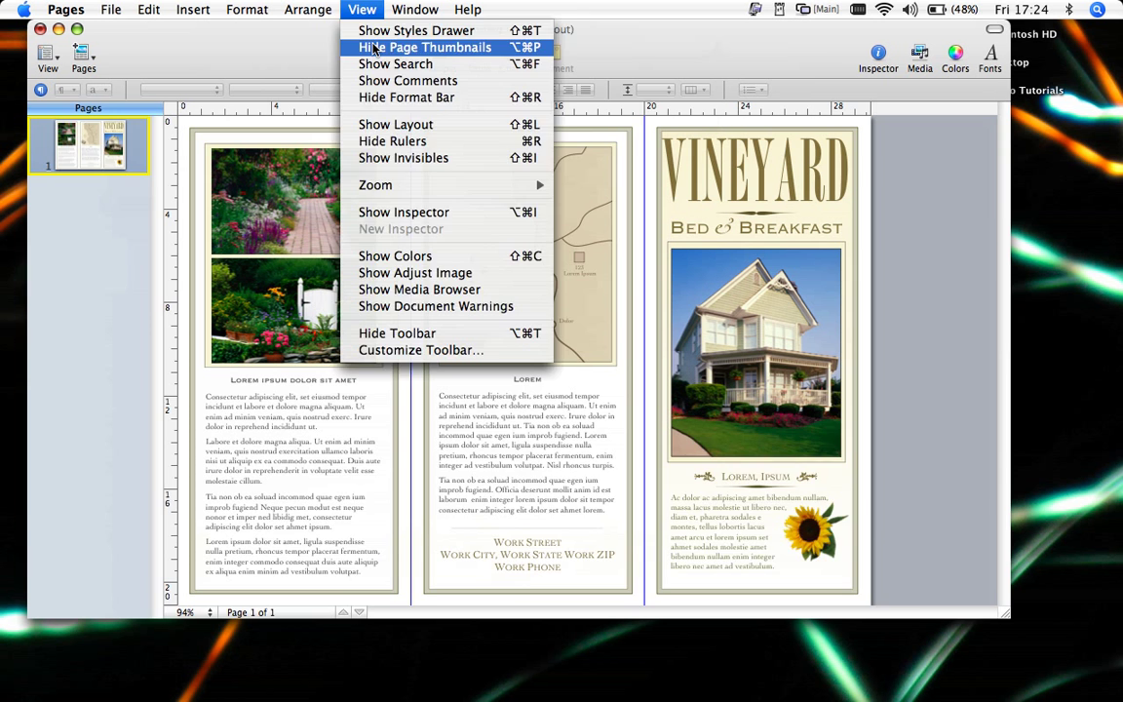
click(374, 48)
click(363, 10)
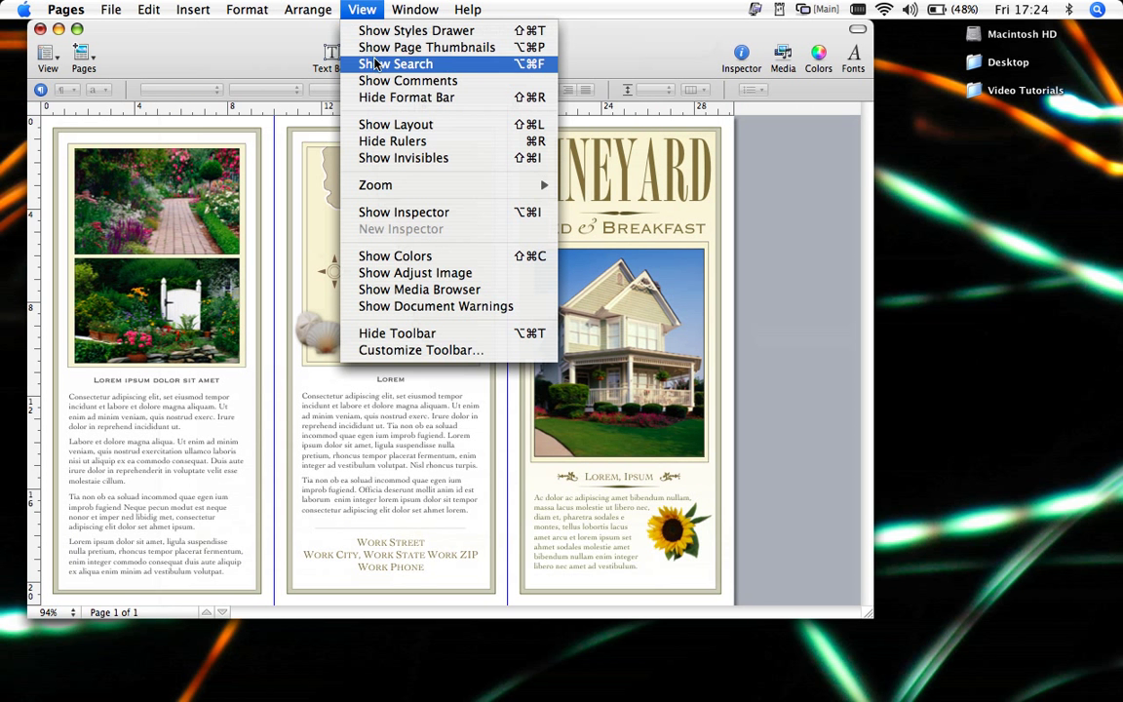
click(375, 48)
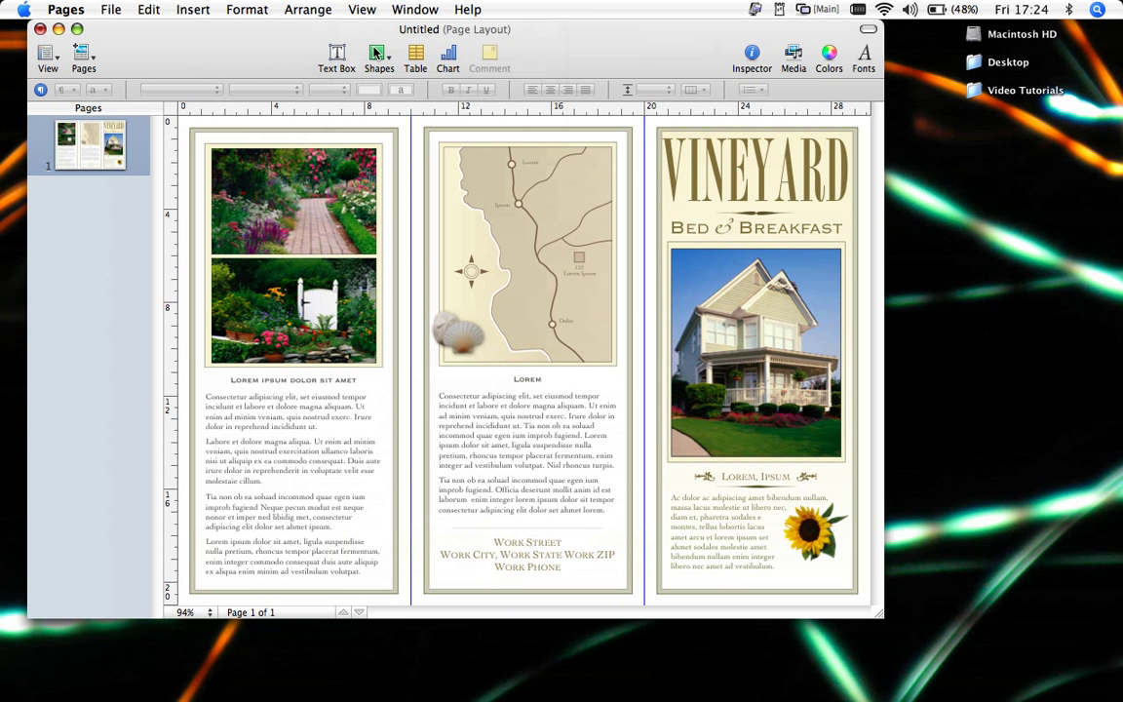
- Examine the title, subtitle and body text boxes on the brochure's three panels by selecting them in turn
click(699, 158)
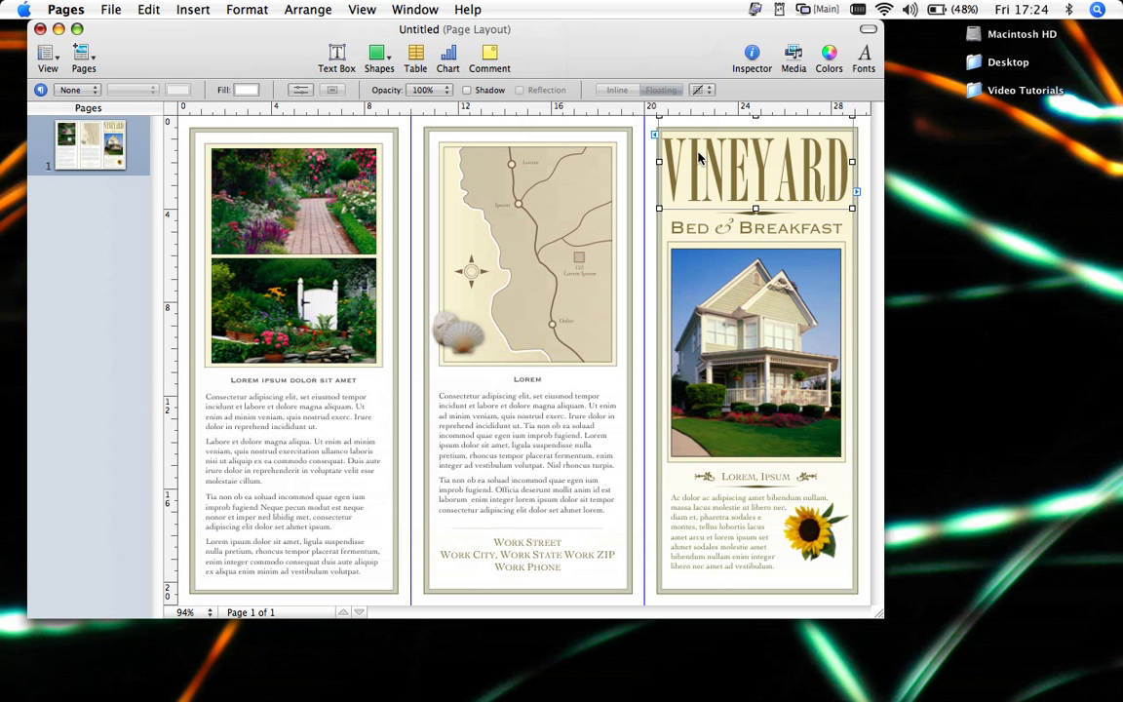
click(688, 224)
click(713, 517)
click(504, 411)
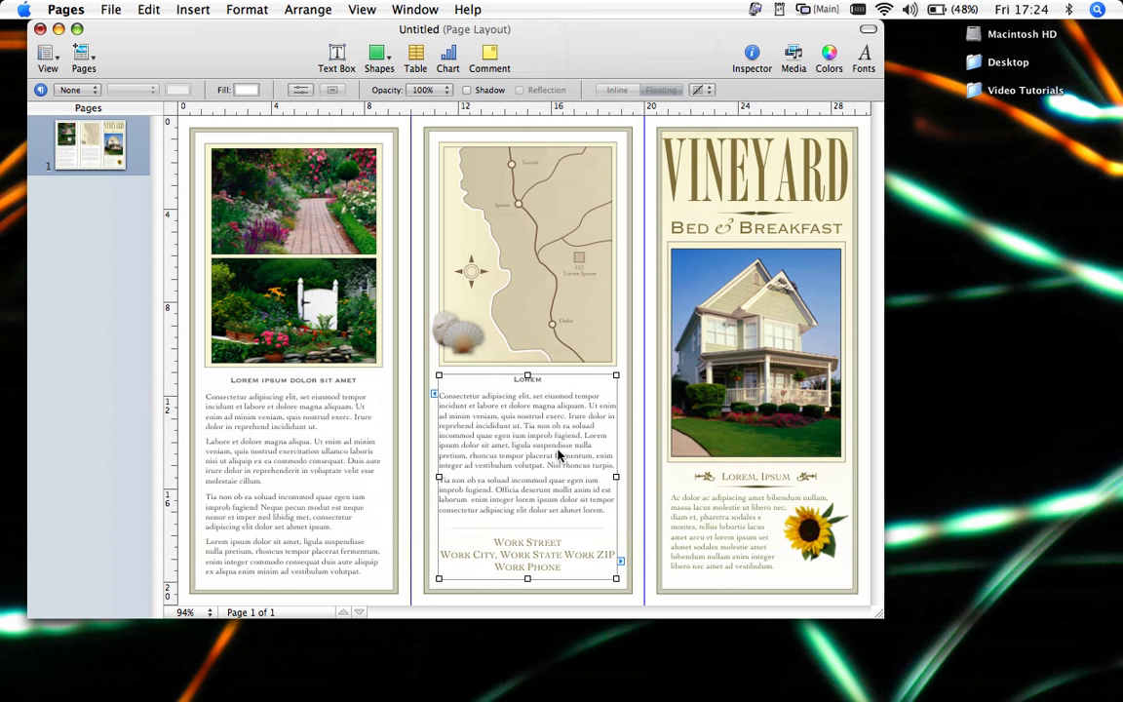
click(312, 448)
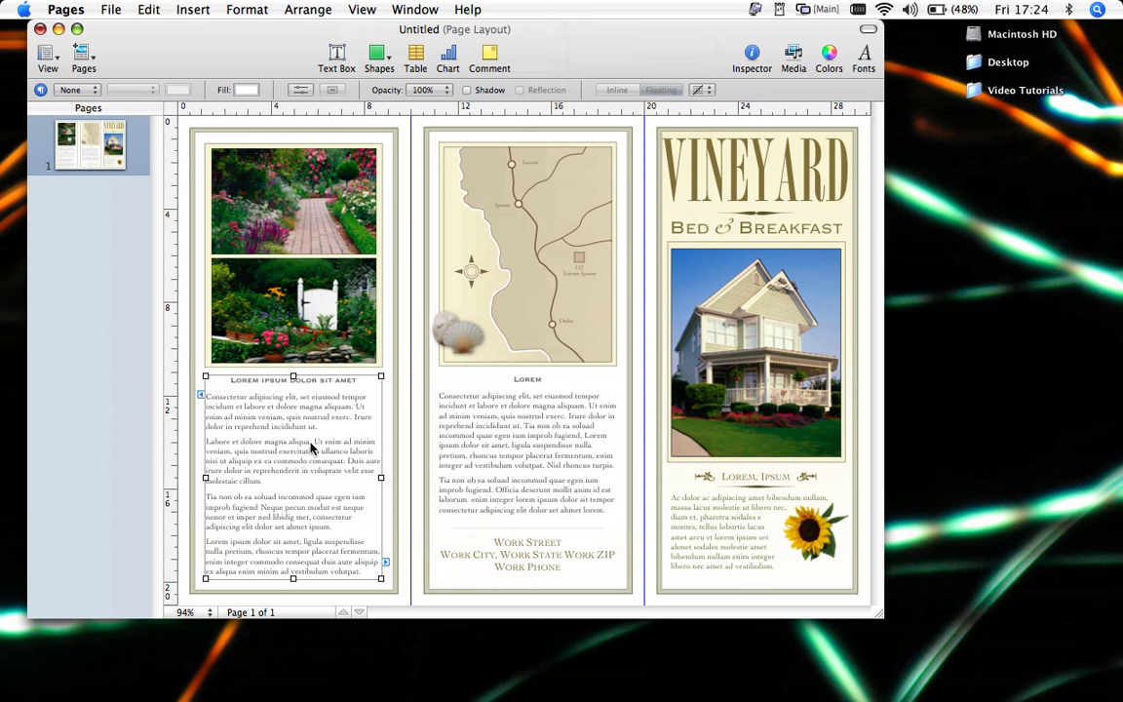
- Replace the text box below the map on the middle panel with a new empty text box filling that space
click(524, 442)
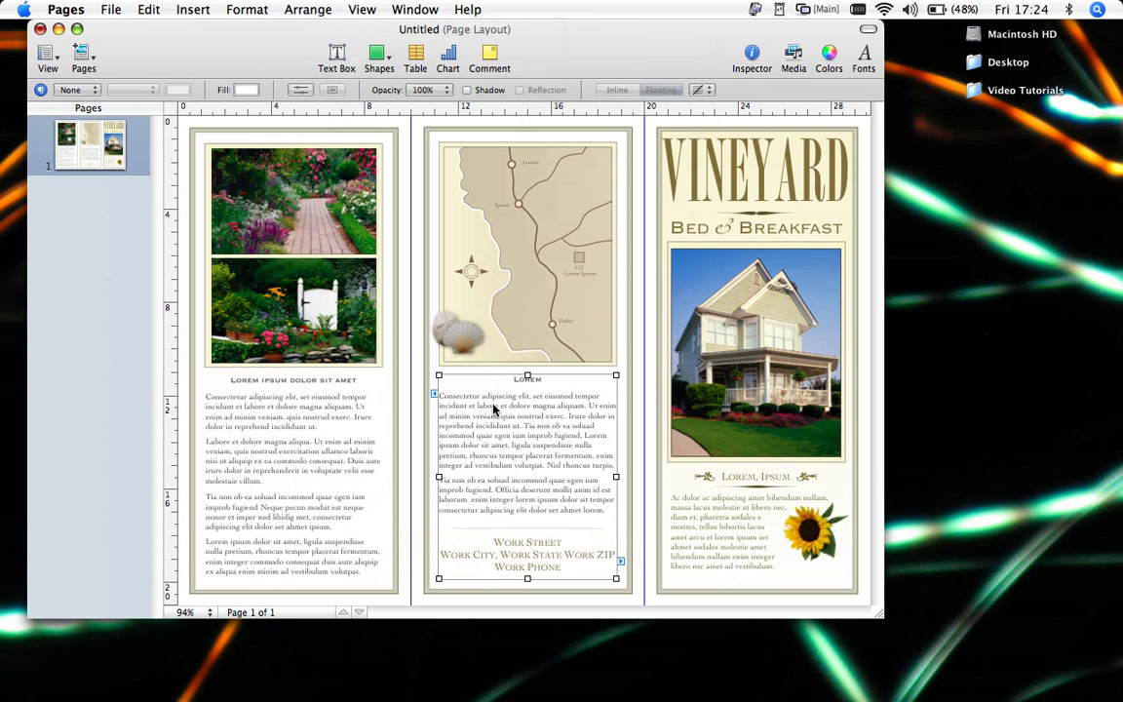
key(Delete)
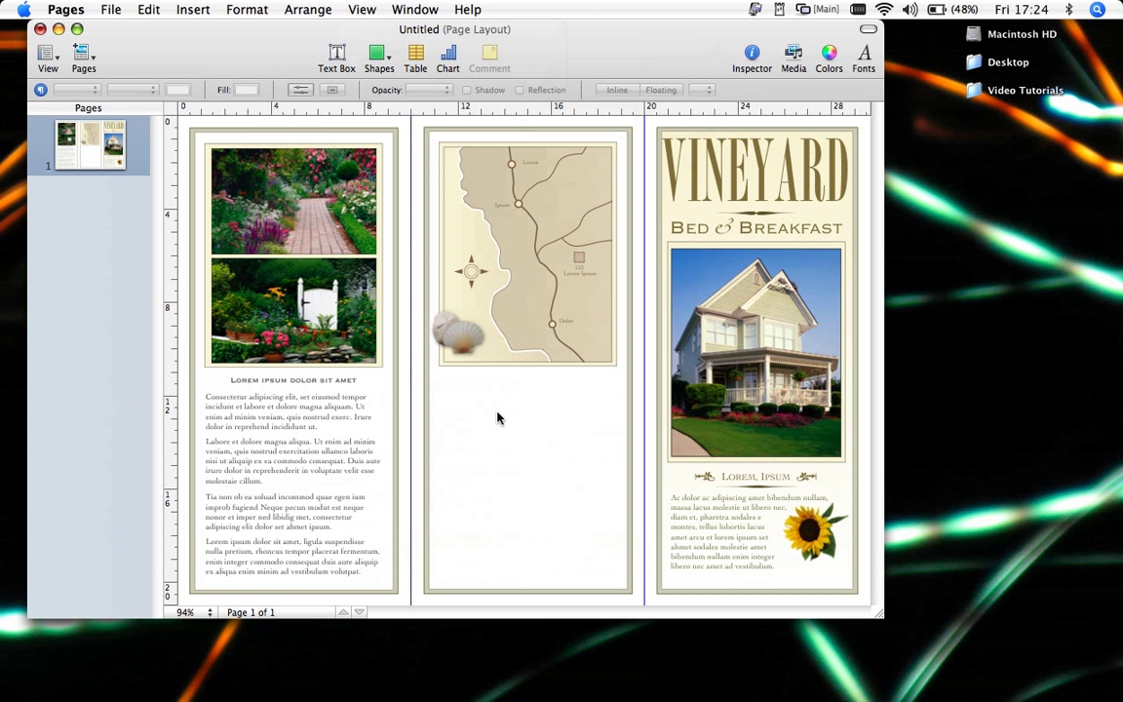
click(191, 10)
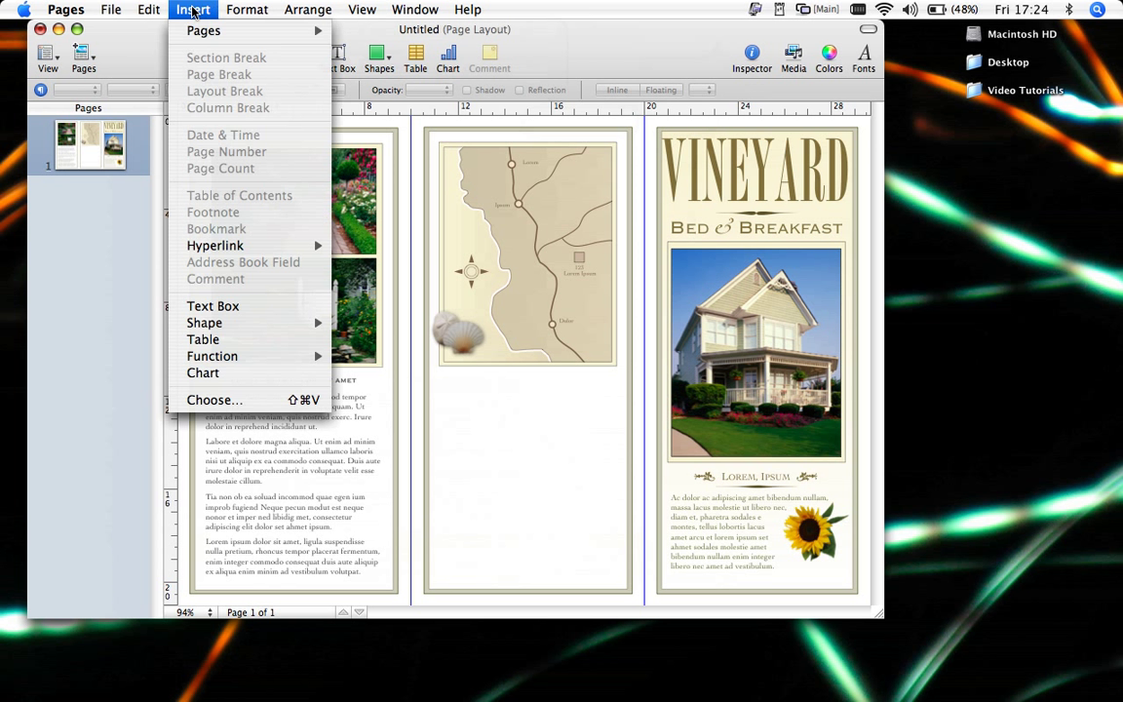
click(227, 306)
click(489, 455)
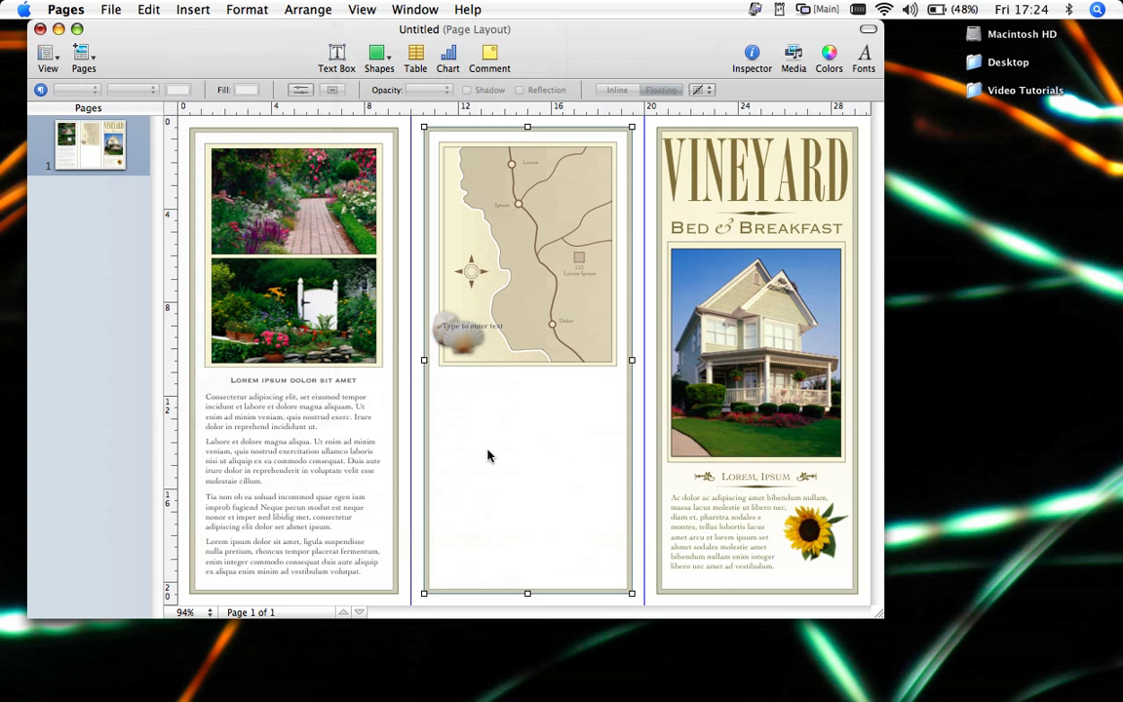
drag(492, 353, 492, 407)
drag(524, 459, 522, 575)
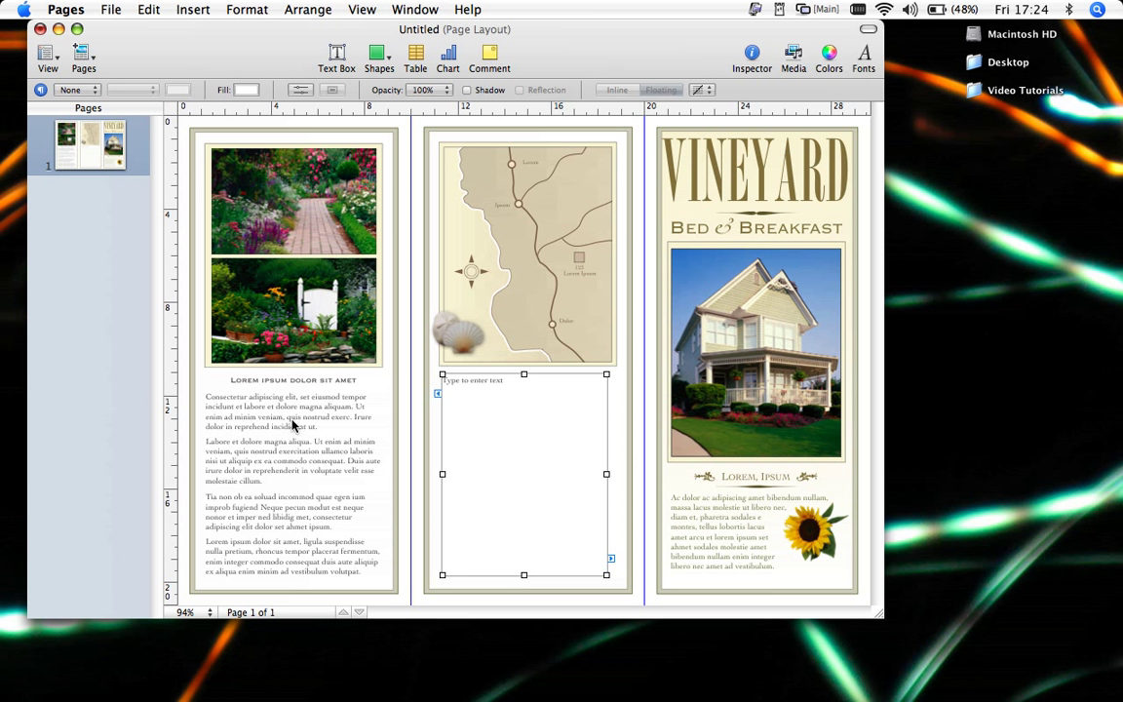
- Replace the VINEYARD heading on the cover panel with the text TITLE
click(678, 157)
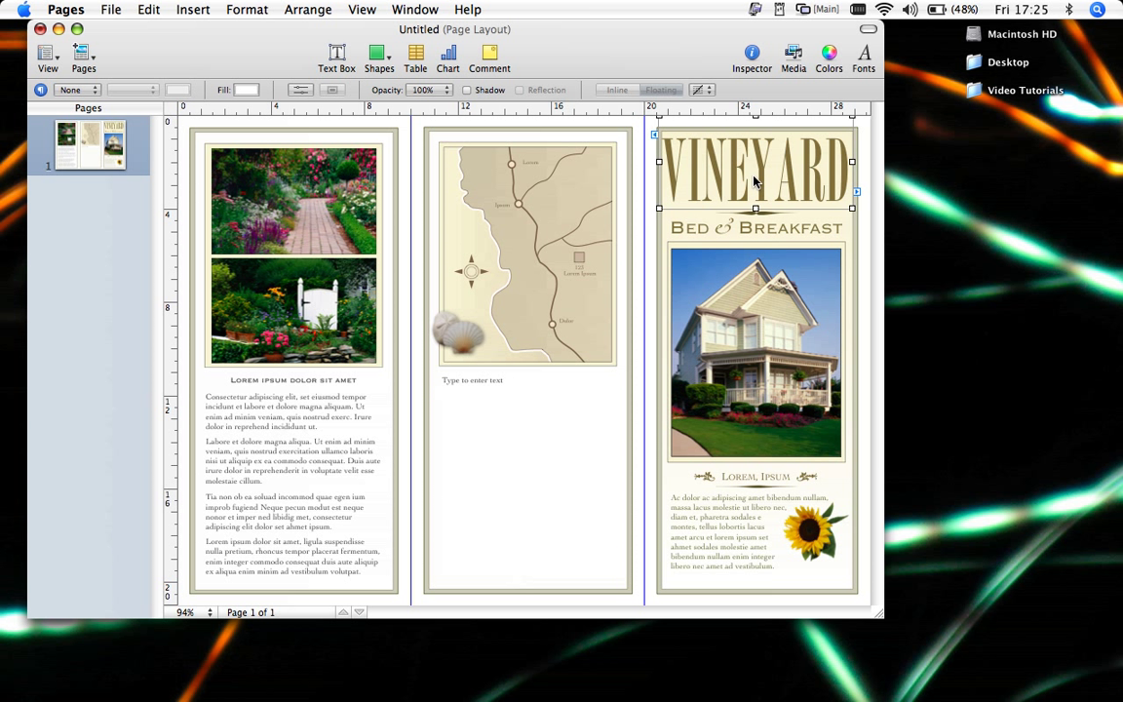
double_click(754, 179)
key(BackSpace)
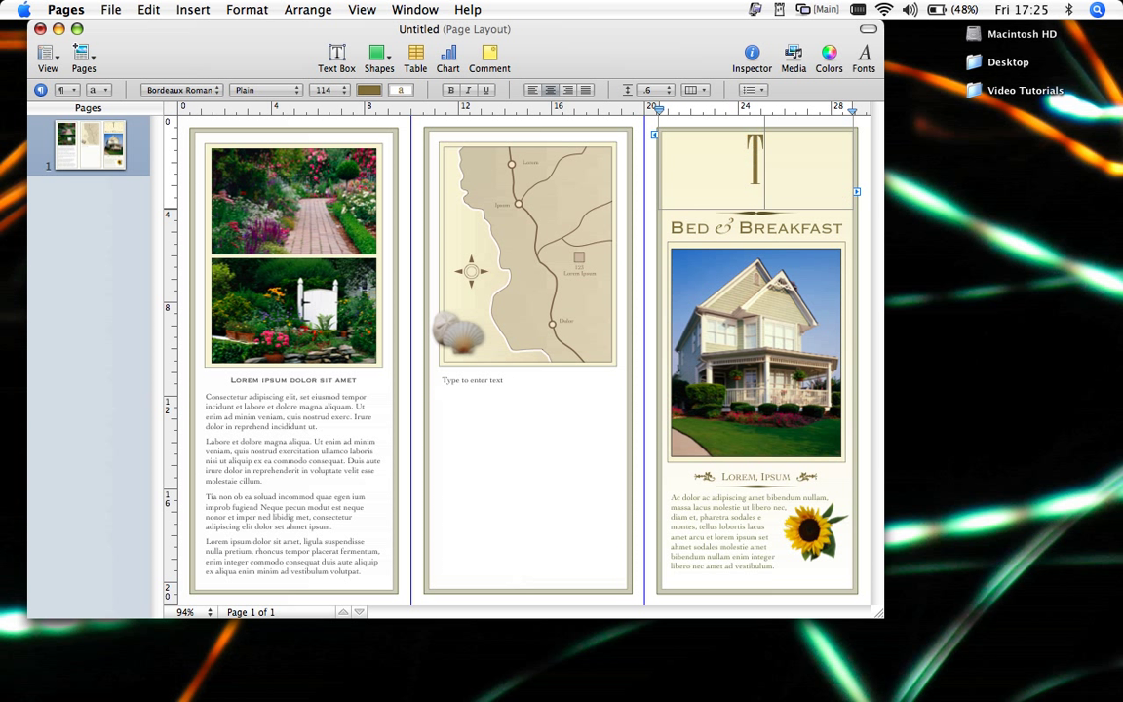
text(TITLE)
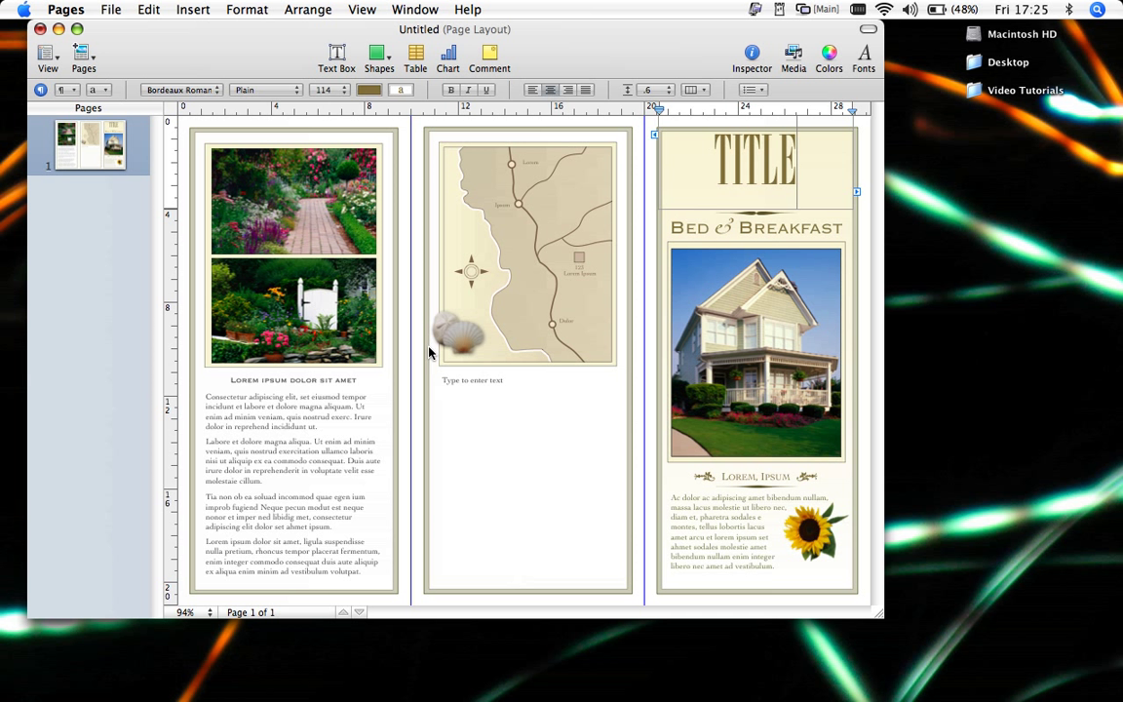
- Replace the placeholder body text below the garden photos with about three lines of random filler text beginning "kdsjfkjakjsdfkjf"
click(256, 460)
click(256, 460)
key(super+a)
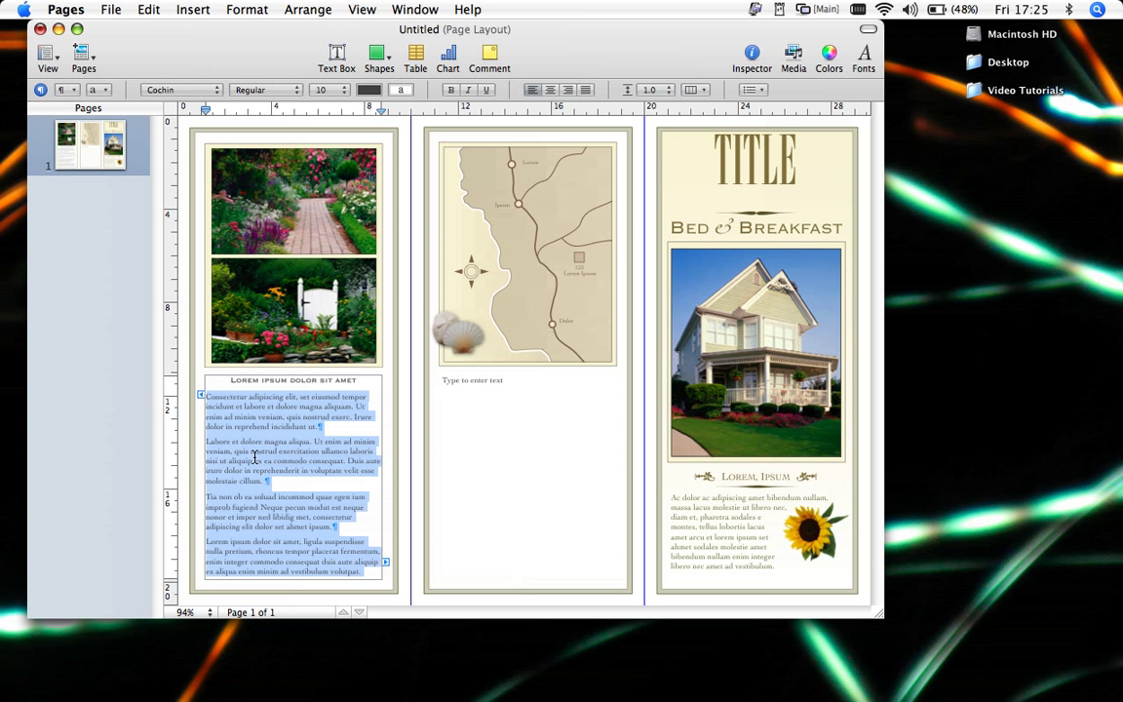
text(kdsjfkjakjsdlkjf djsfkljdskflja)
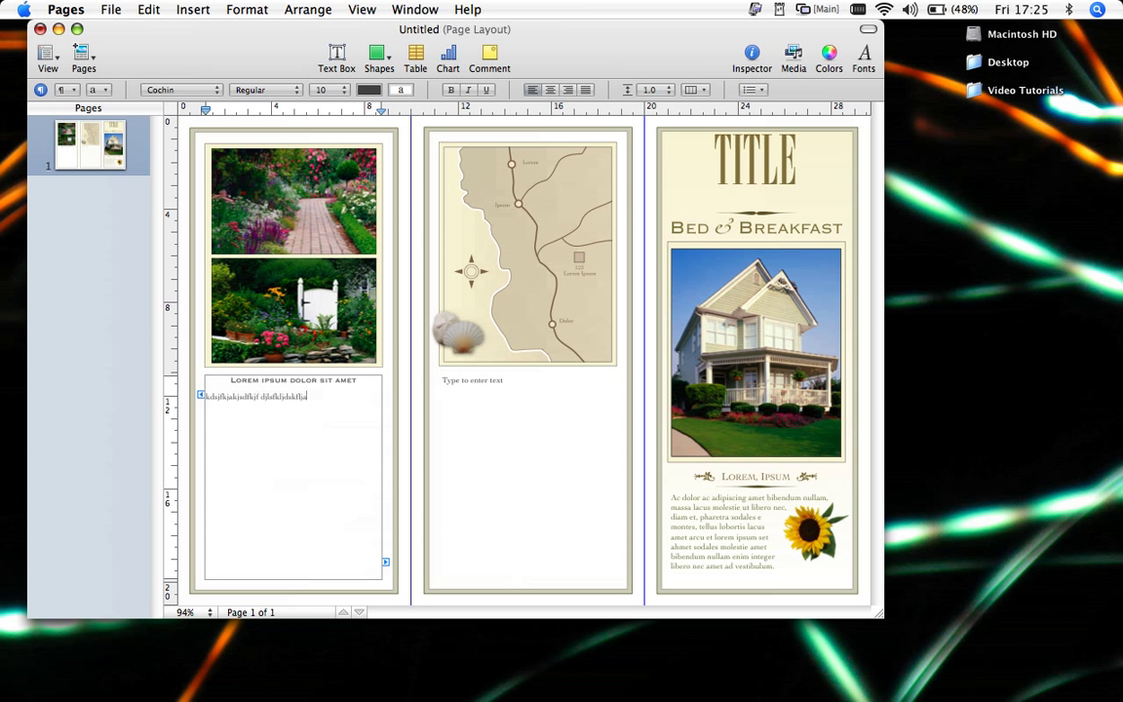
text(kldjfkljdjflk fjkaj dfjlskd fjldjfkd skfj kdjsf klajlkd jf)
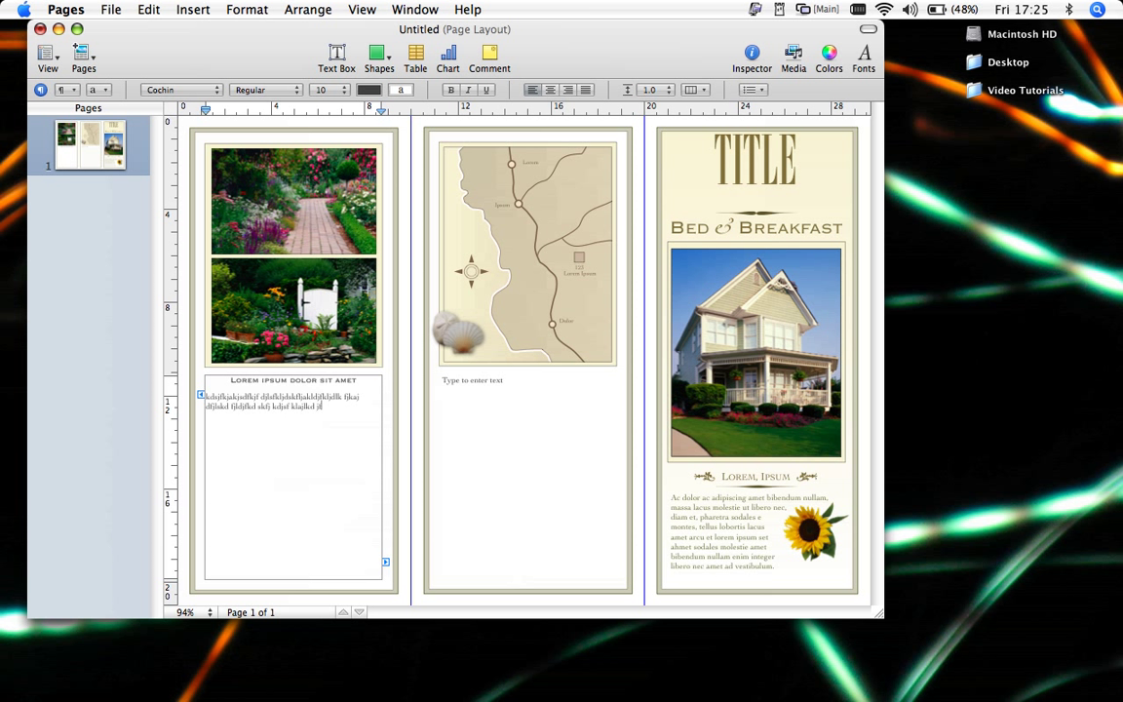
text(kjafdlkf kldajf djlsf kjdsf kadkfjdlsk jfk;a dsf;k ad)
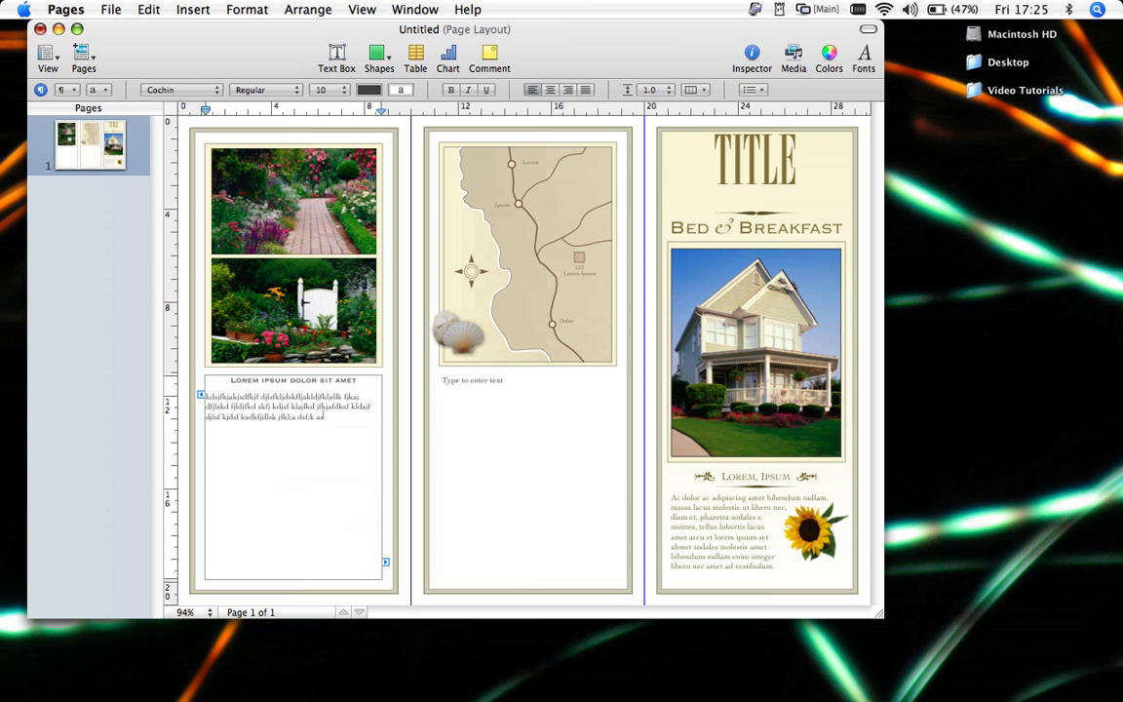
- Duplicate the filler text below the garden photos by adding a copy directly after it, leaving the heading out
drag(336, 419, 193, 388)
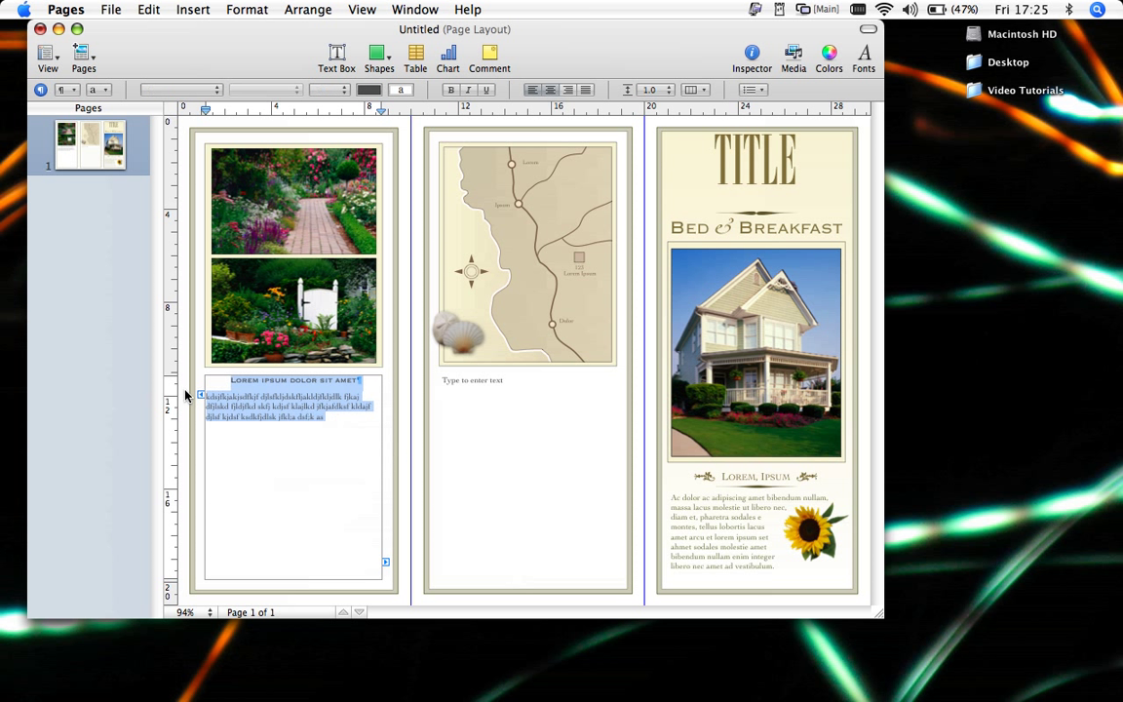
click(369, 437)
drag(342, 419, 207, 399)
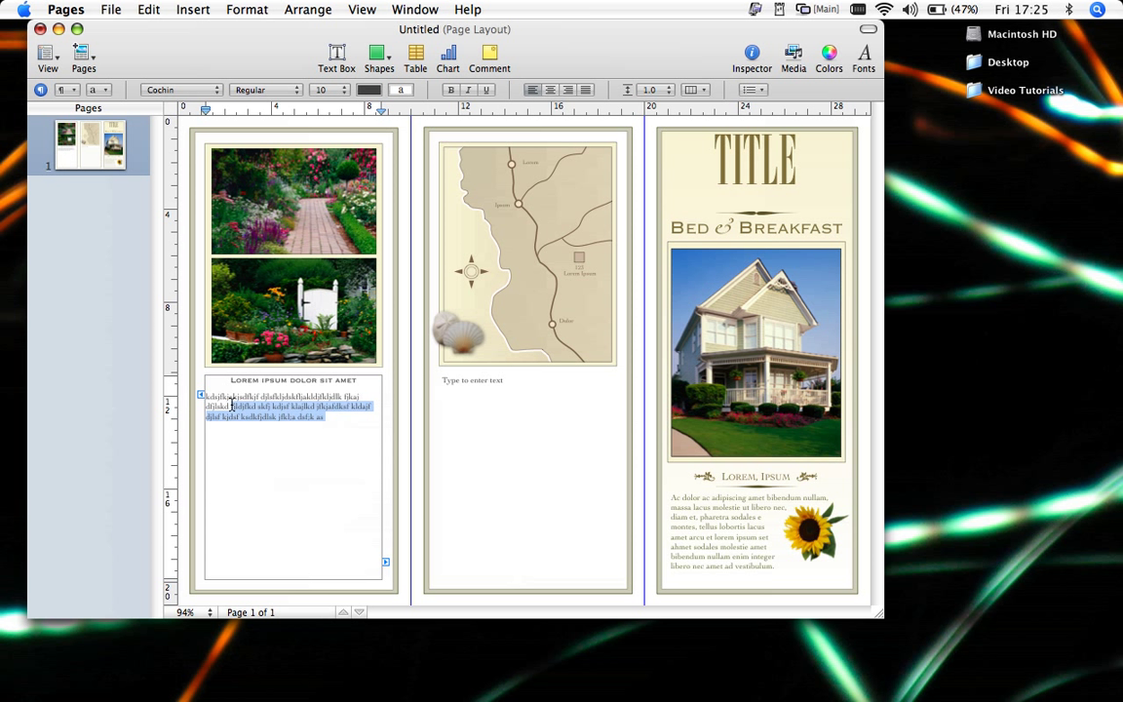
click(326, 416)
text(kdsjfkjakjsdfkjf djfslkfjdslkfjaklsdfjlkfjdlk fjkaj dfjlskd fjldjfkd skfj kdjsf klajlkd jfkjadlkf kldajf djlsf kjdsf ksdlkfjdlk jfkla dsfck aa)
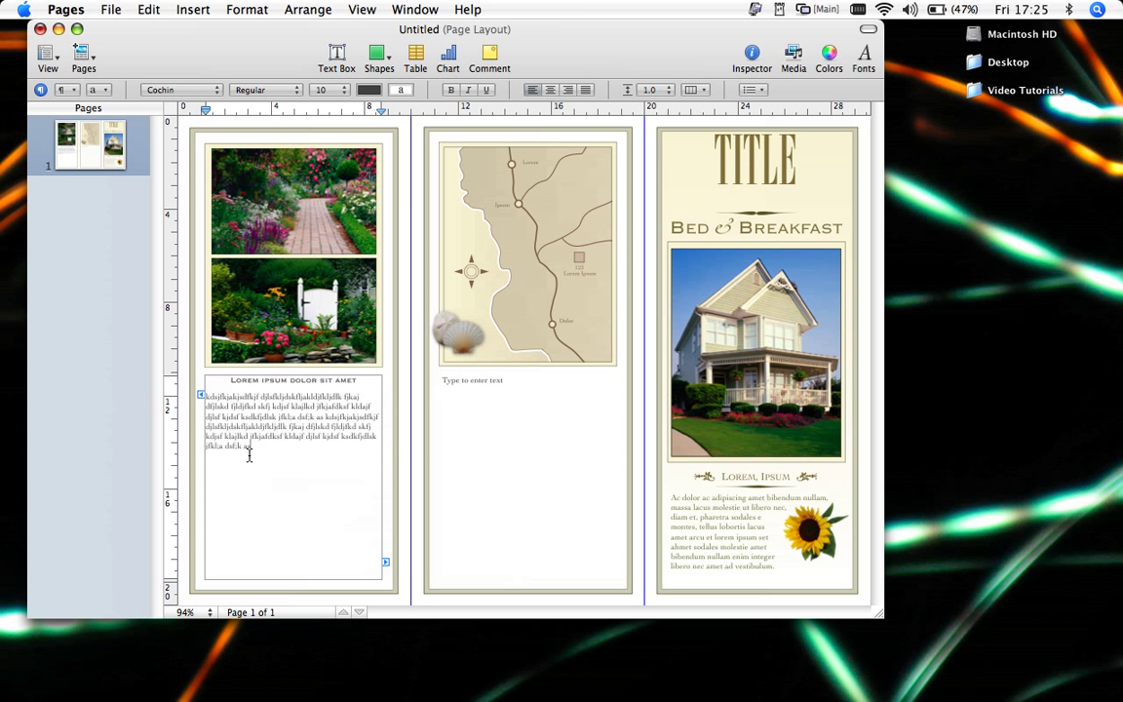
- Format the filler body text below the garden photos as Futura, Condensed Medium, size 13
drag(262, 450, 194, 400)
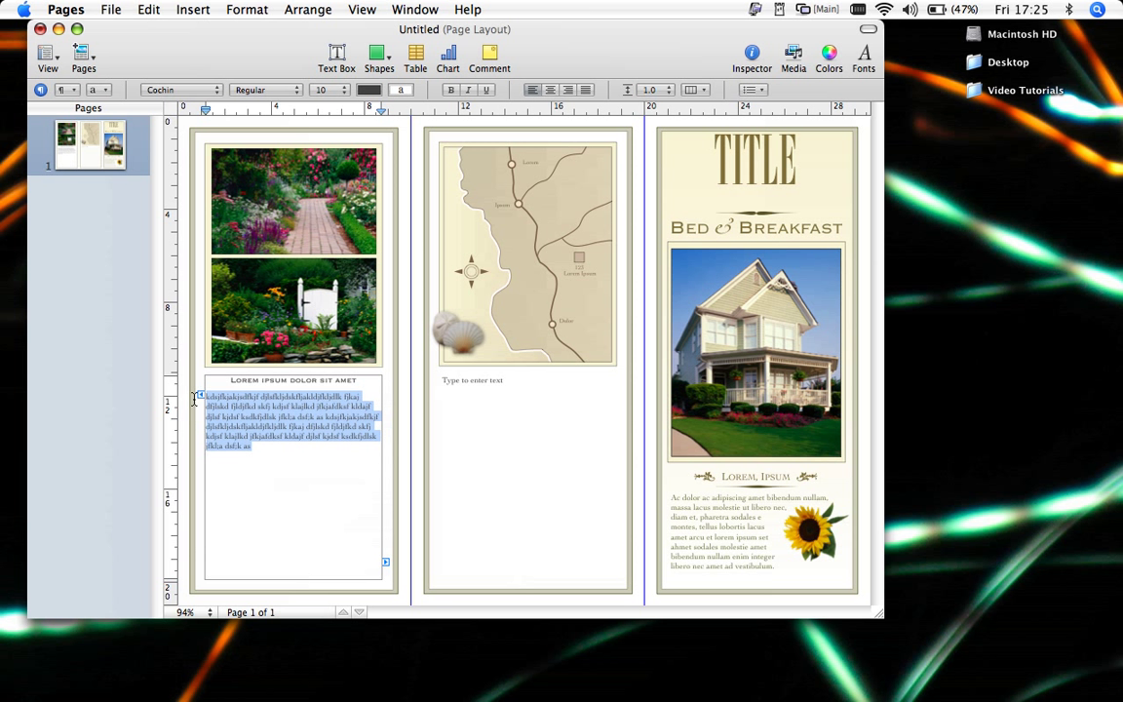
click(187, 88)
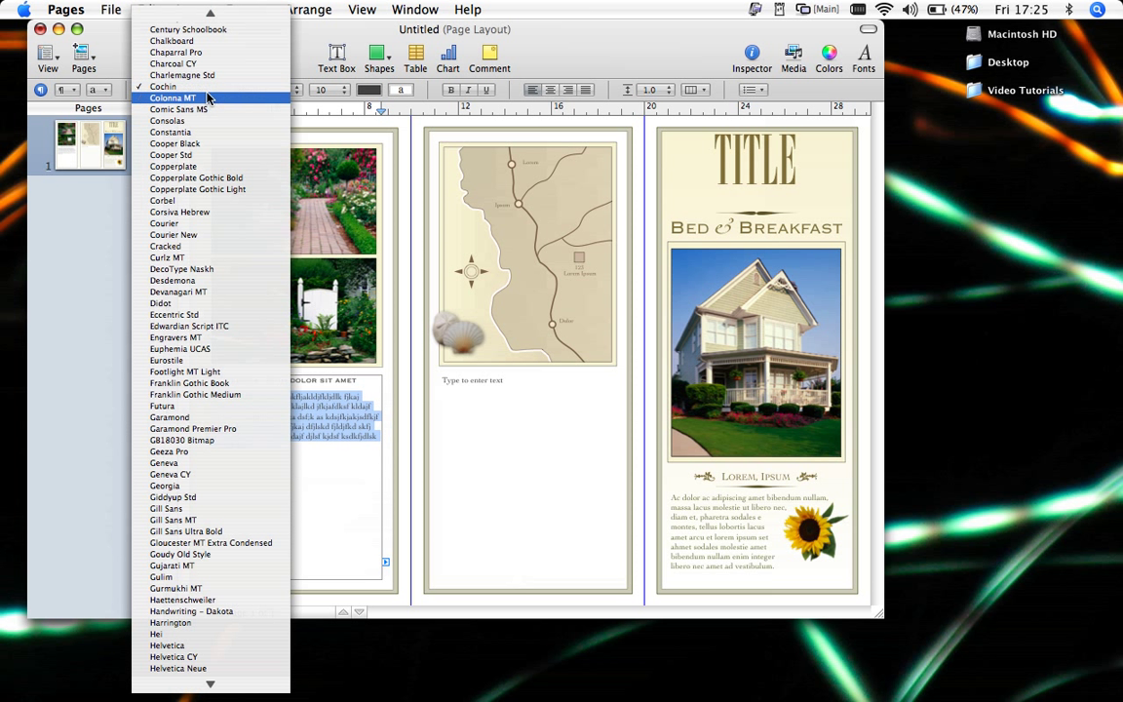
click(186, 409)
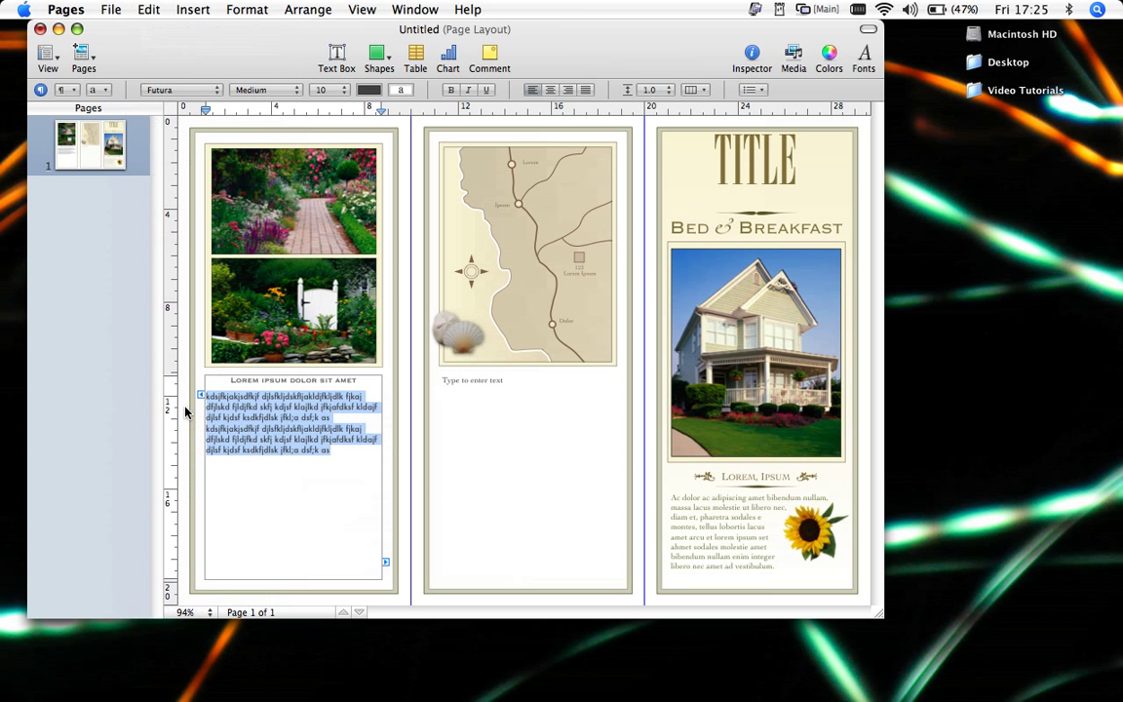
click(273, 91)
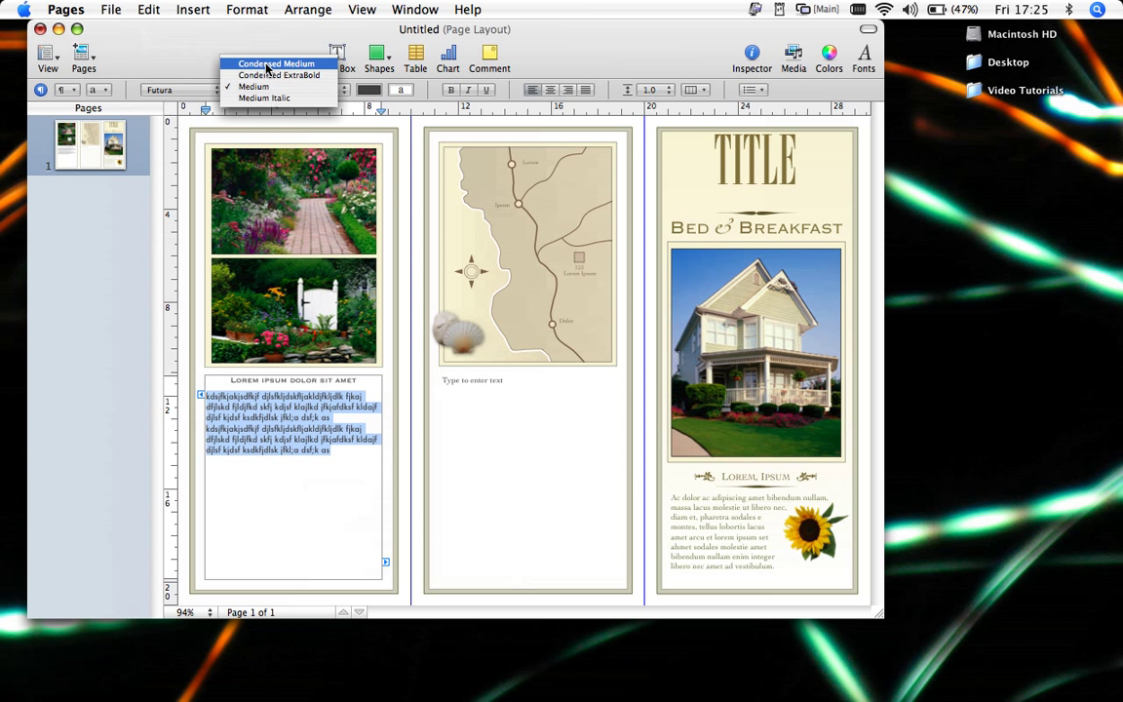
click(268, 68)
click(324, 88)
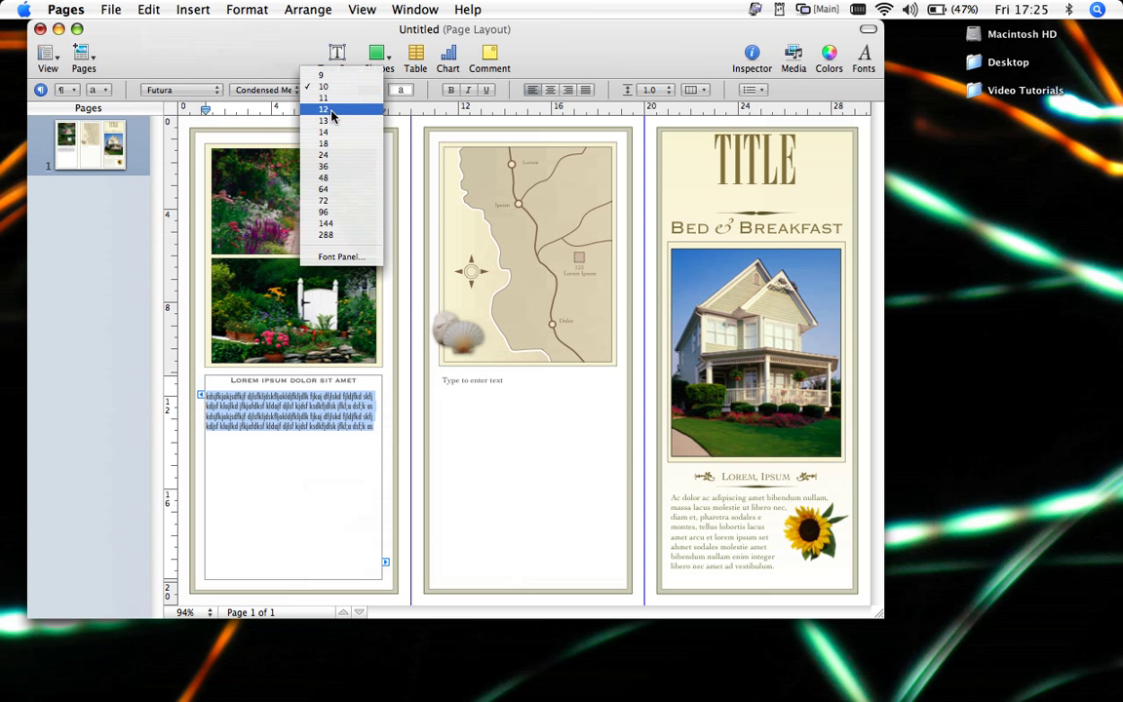
click(330, 120)
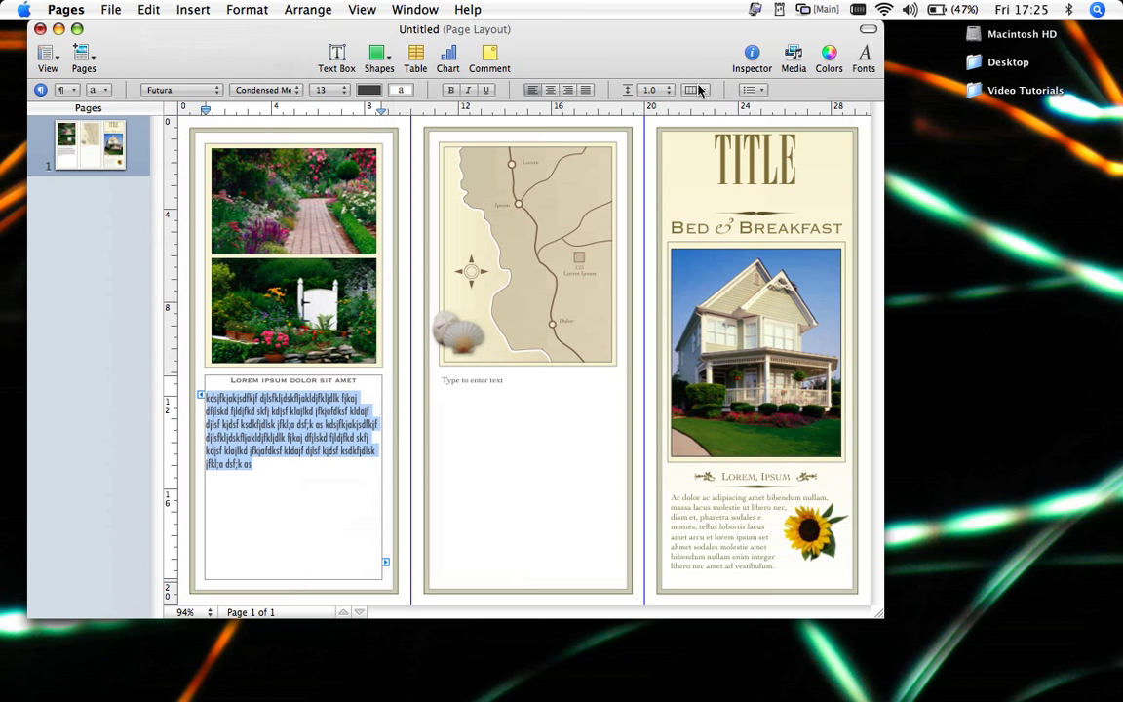
- Find Helvetica in the full font list and apply it to the filler body text as Regular, size 14
click(863, 60)
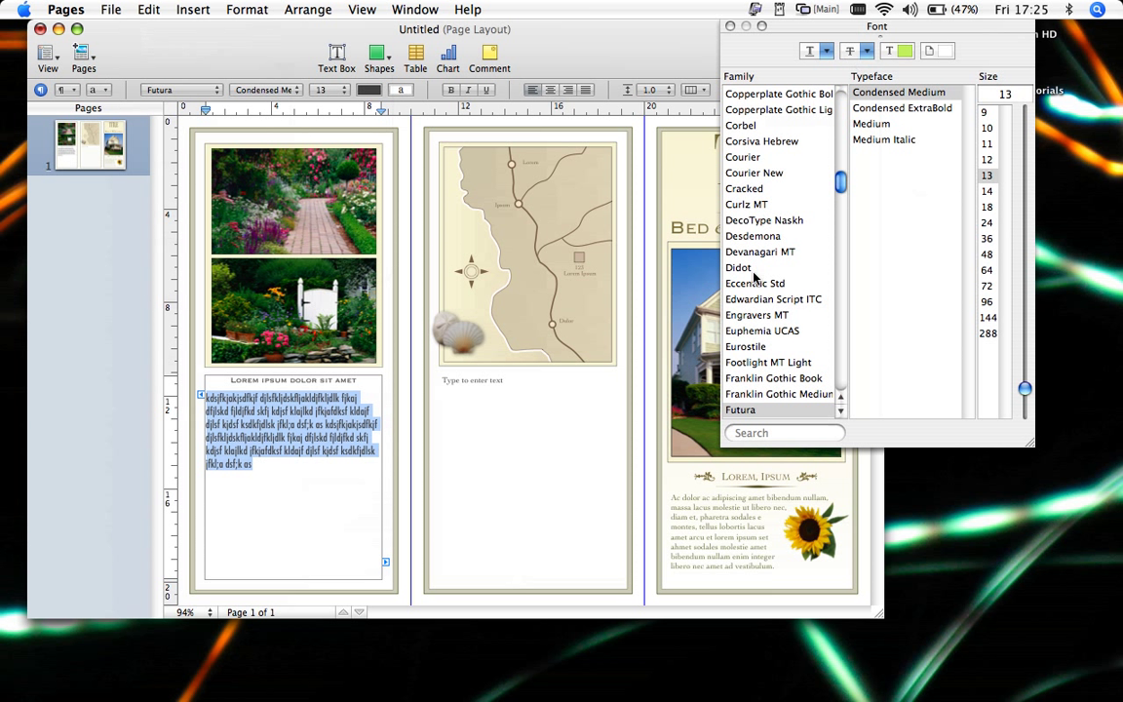
click(755, 433)
text(he)
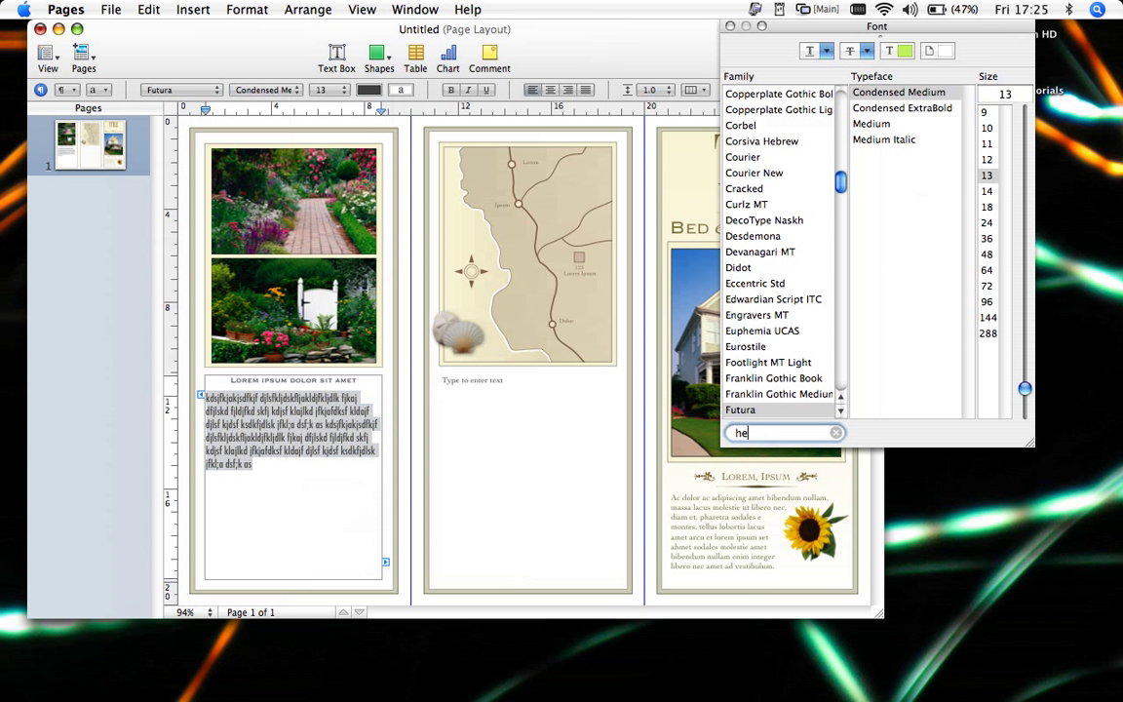
text(lvetic)
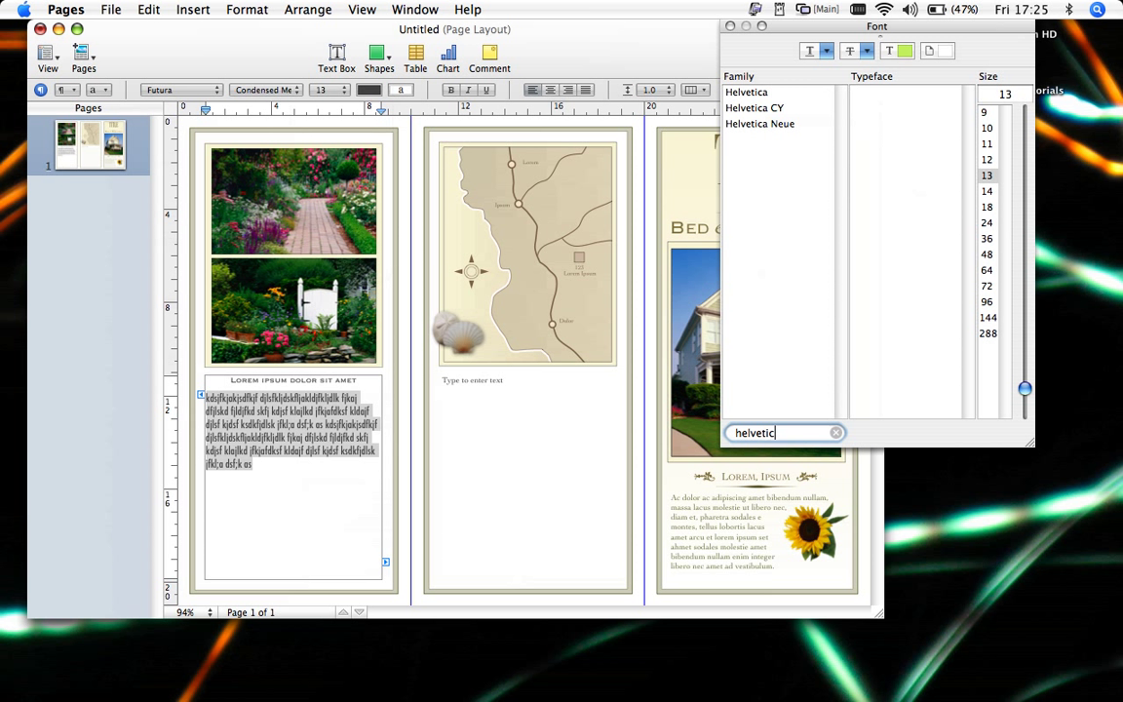
click(739, 96)
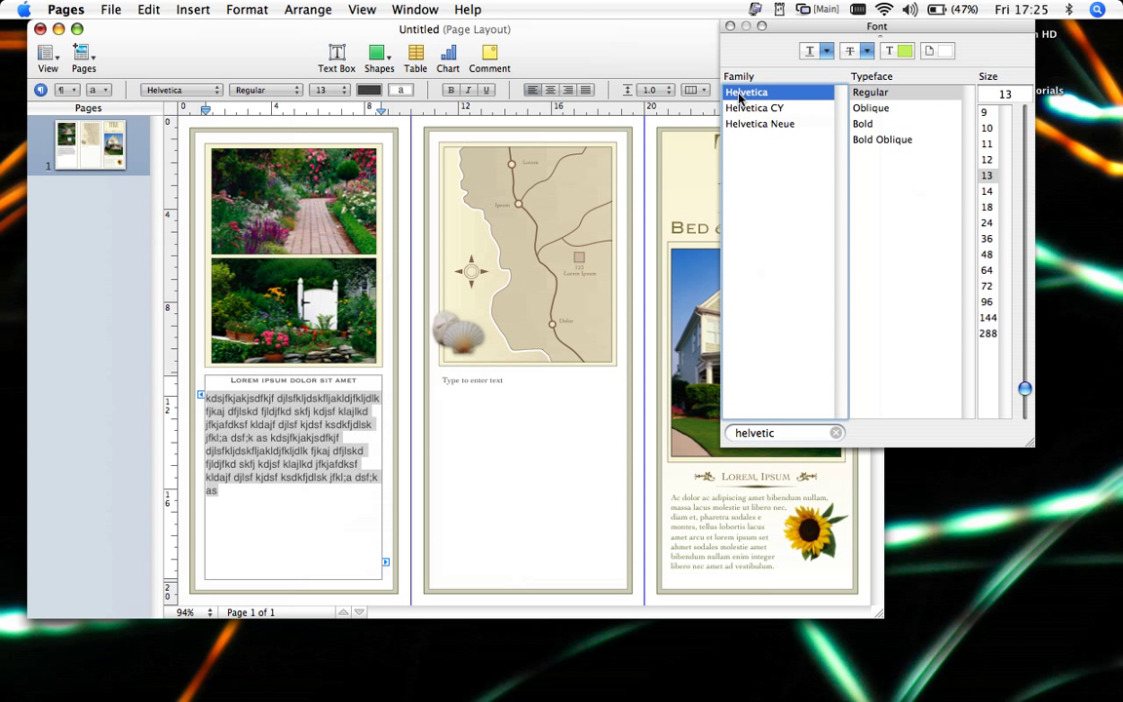
click(868, 92)
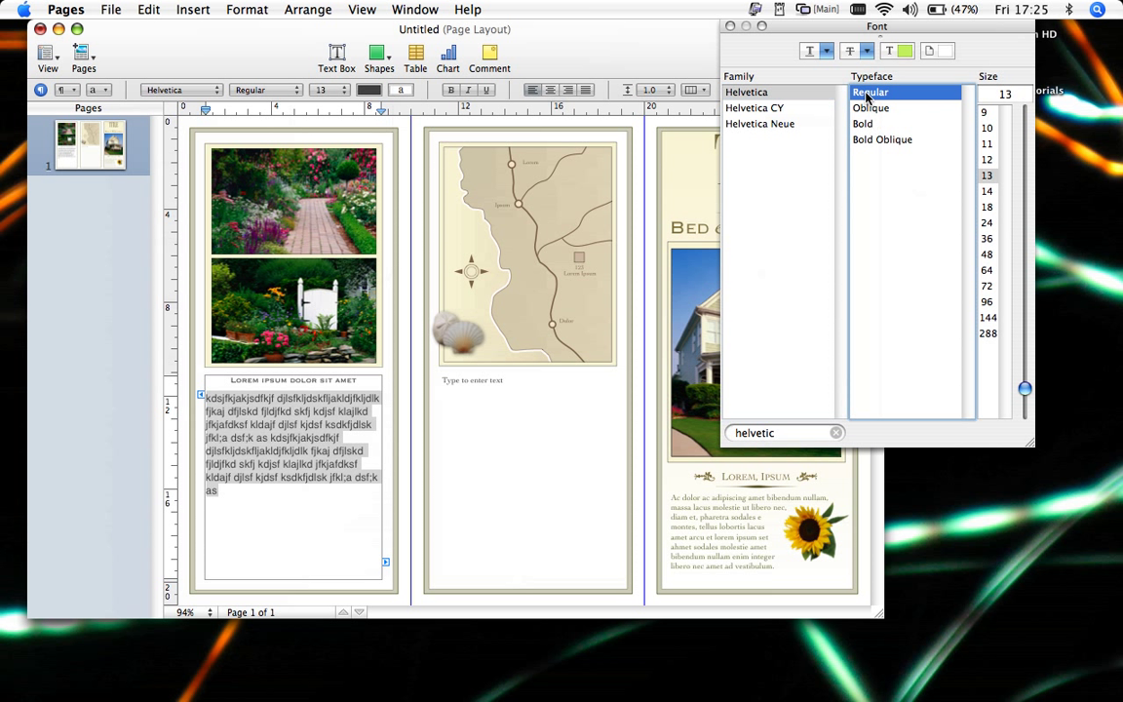
click(988, 192)
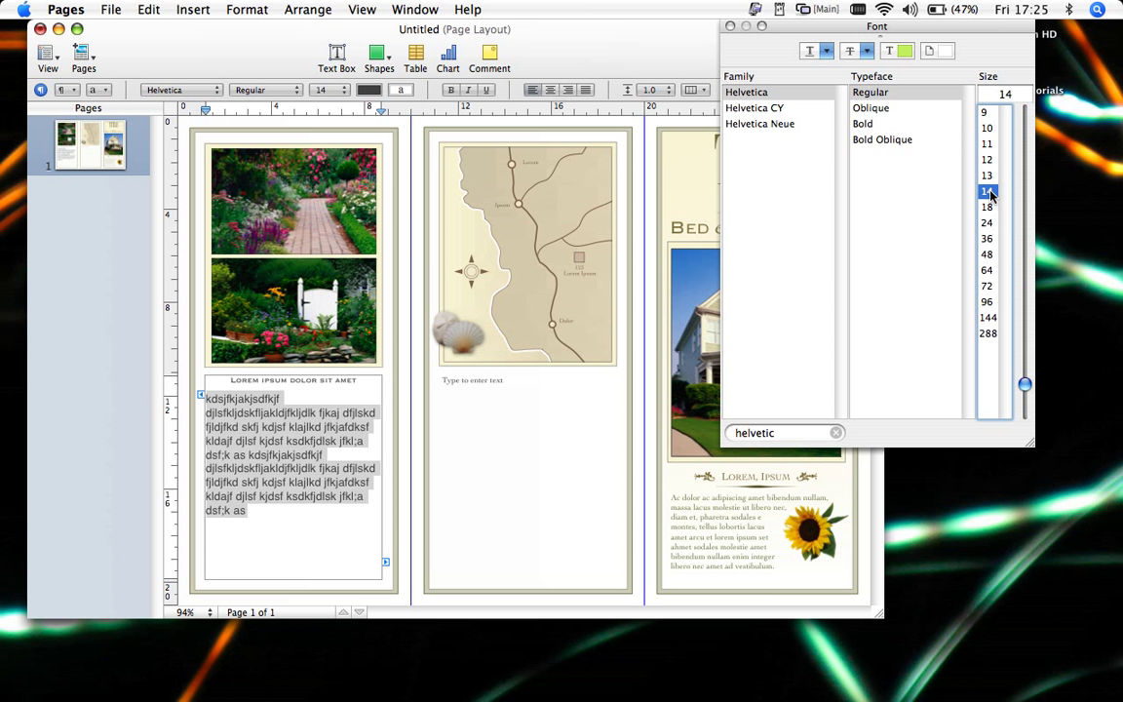
click(730, 27)
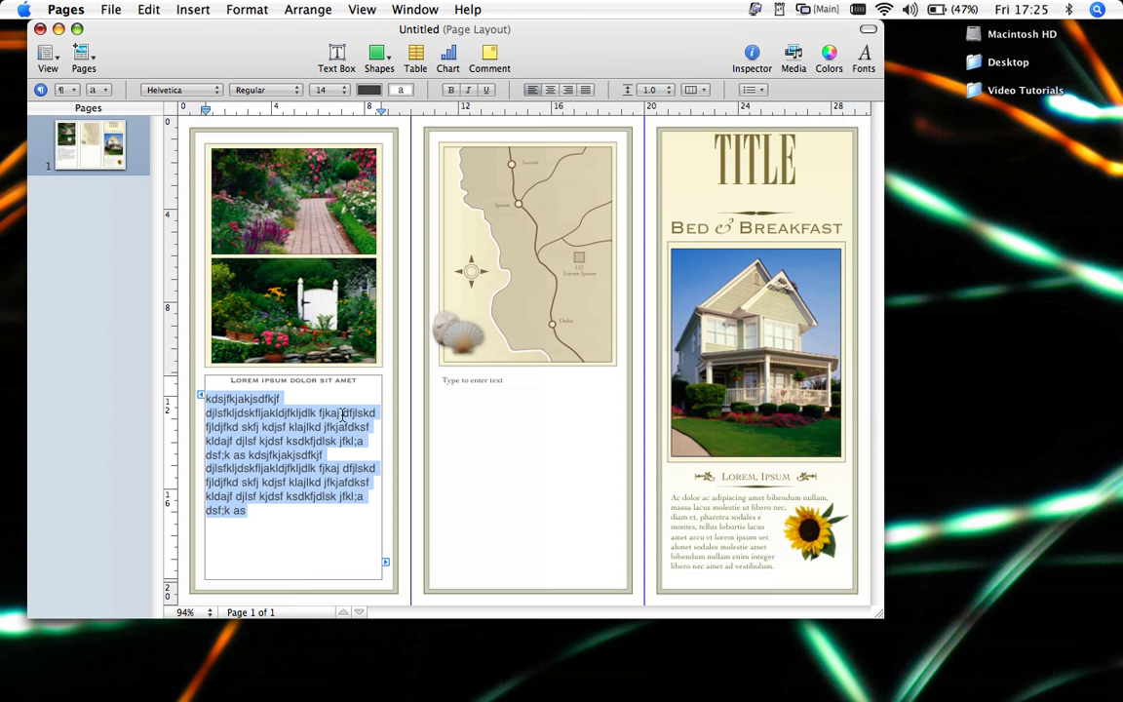
- Colour the whole filler paragraph below the garden photos dark brown and deselect it
click(292, 516)
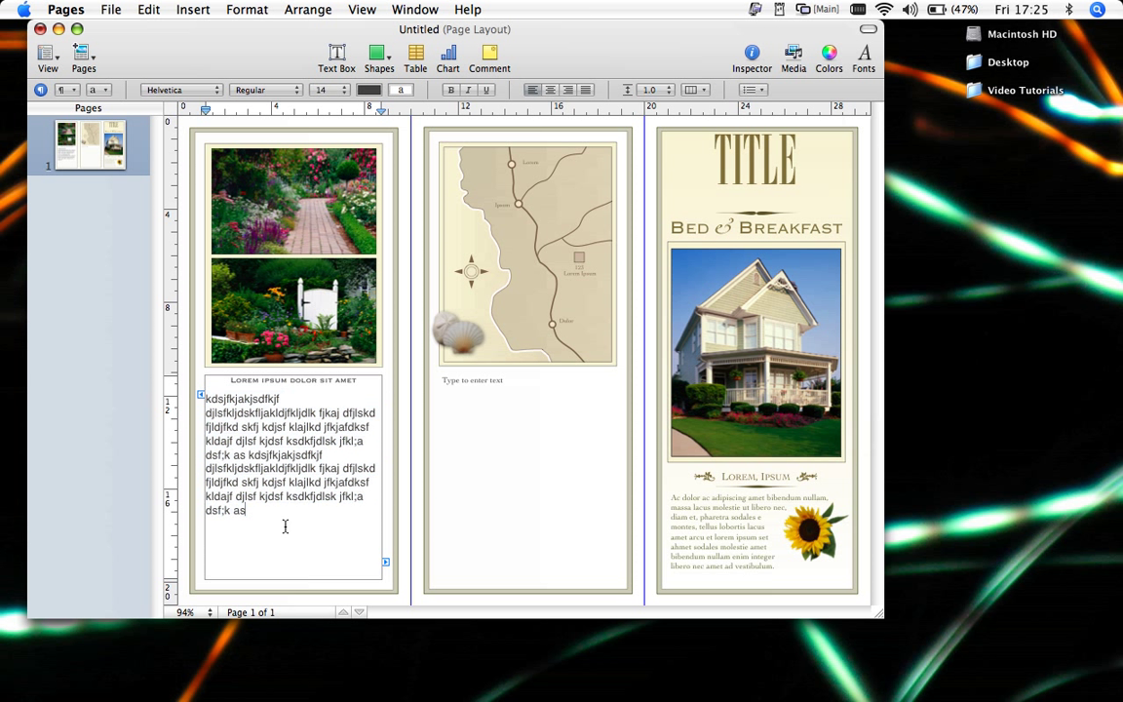
drag(249, 511, 191, 404)
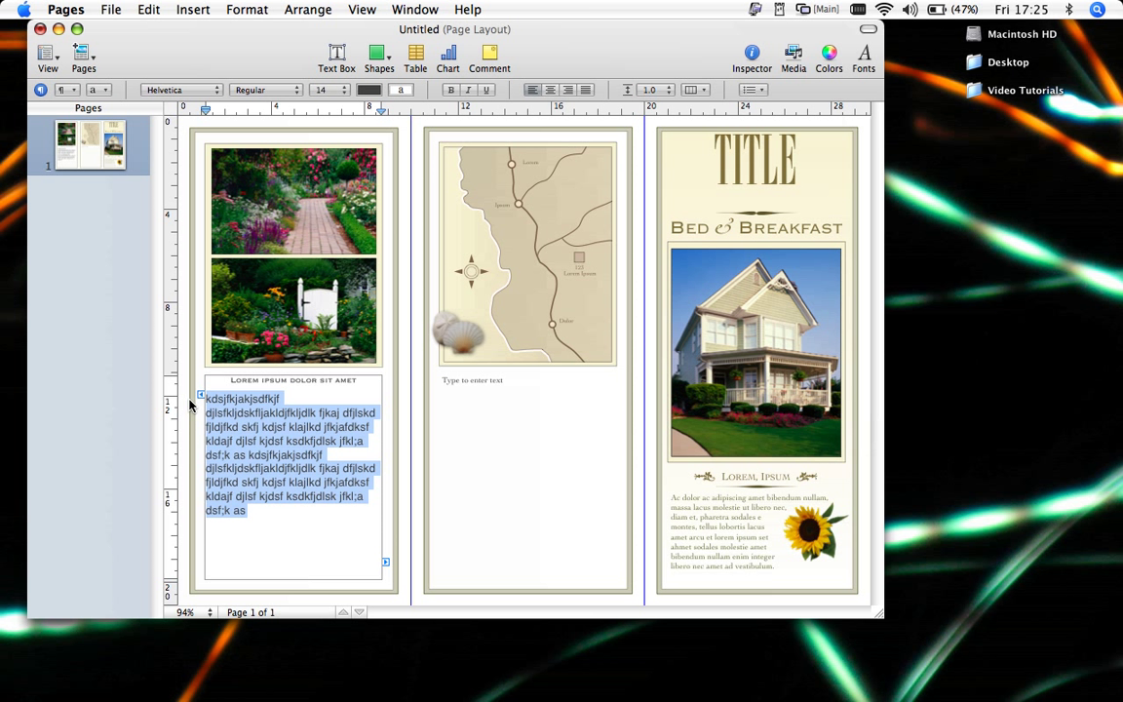
click(279, 539)
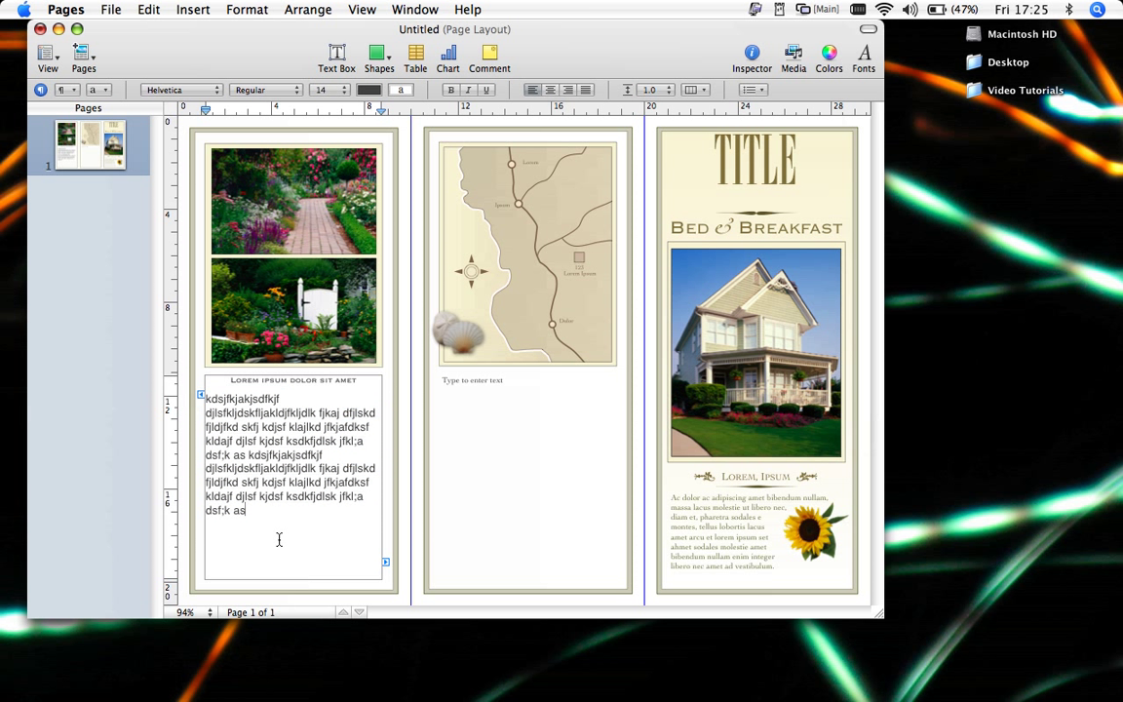
triple_click(263, 468)
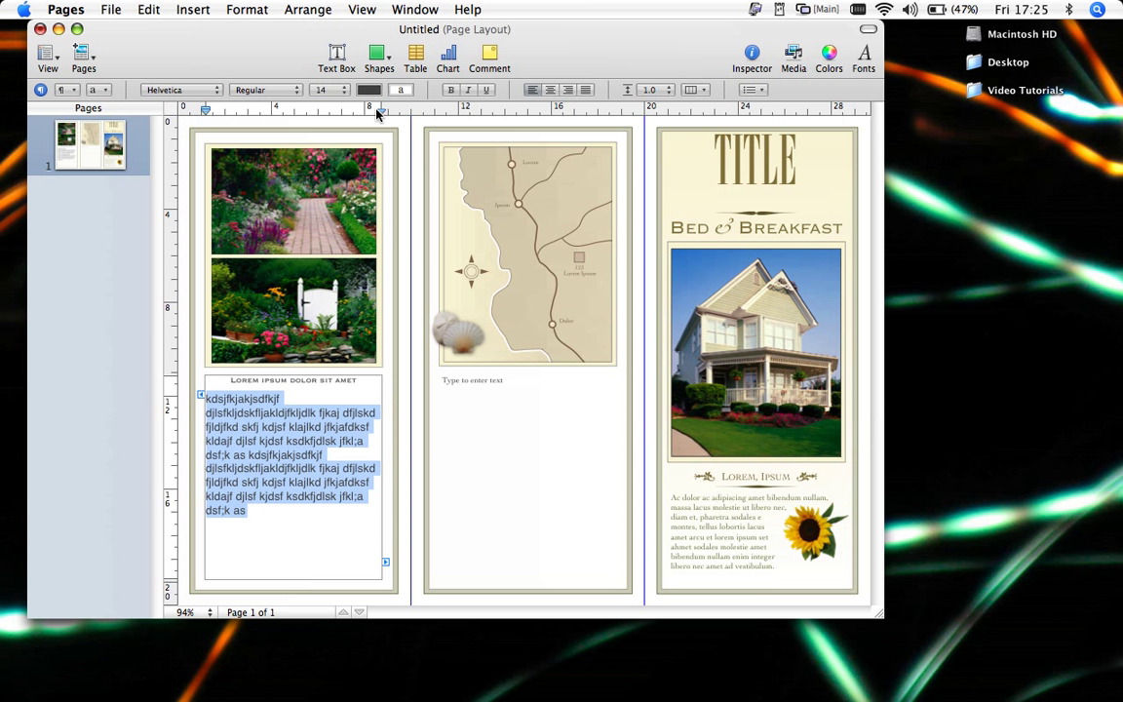
click(368, 89)
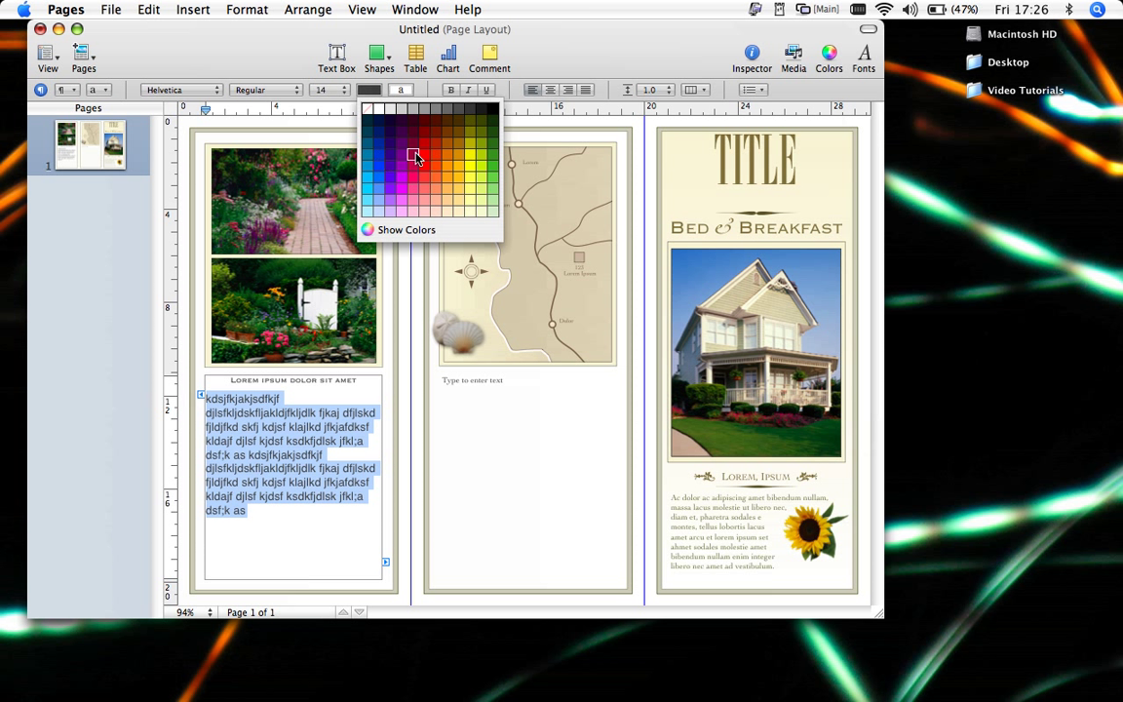
click(459, 119)
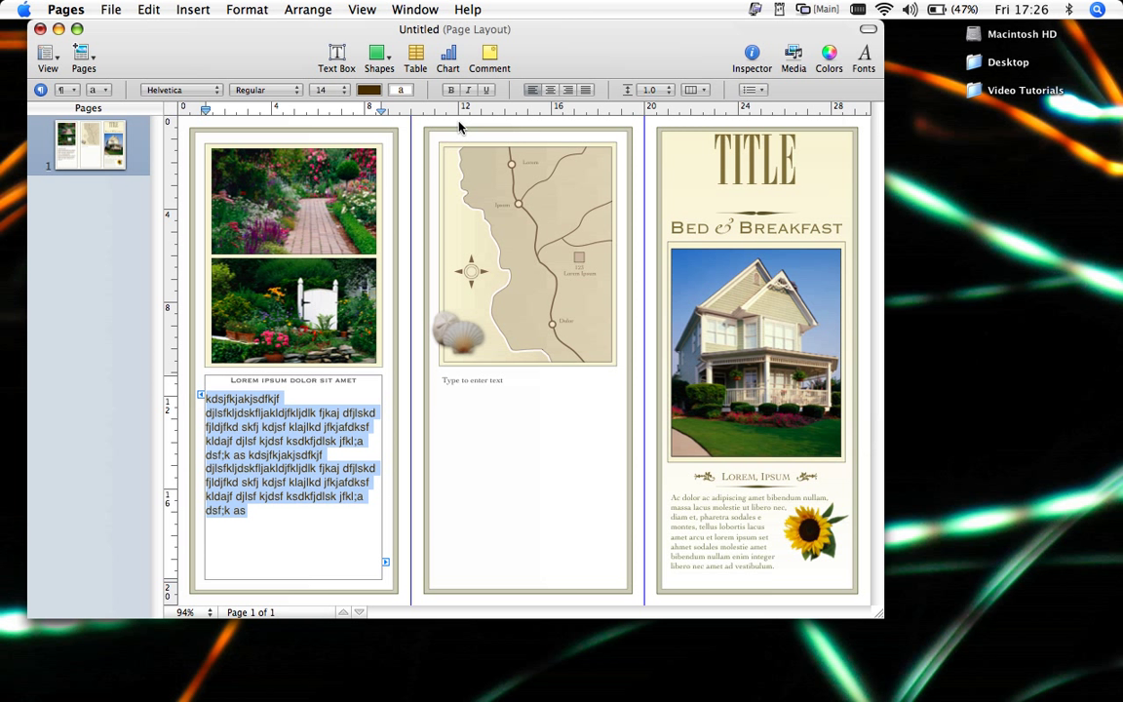
click(476, 426)
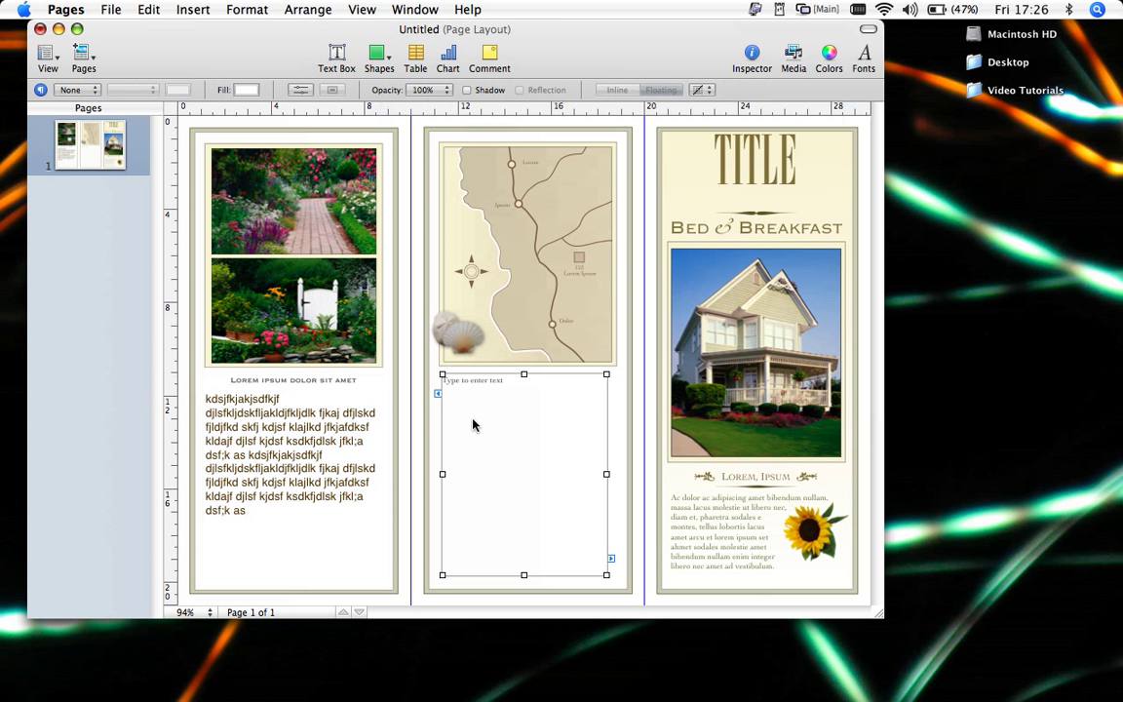
- Try centred, right and justified alignment on the filler paragraph, and return it to left alignment
click(285, 393)
click(271, 436)
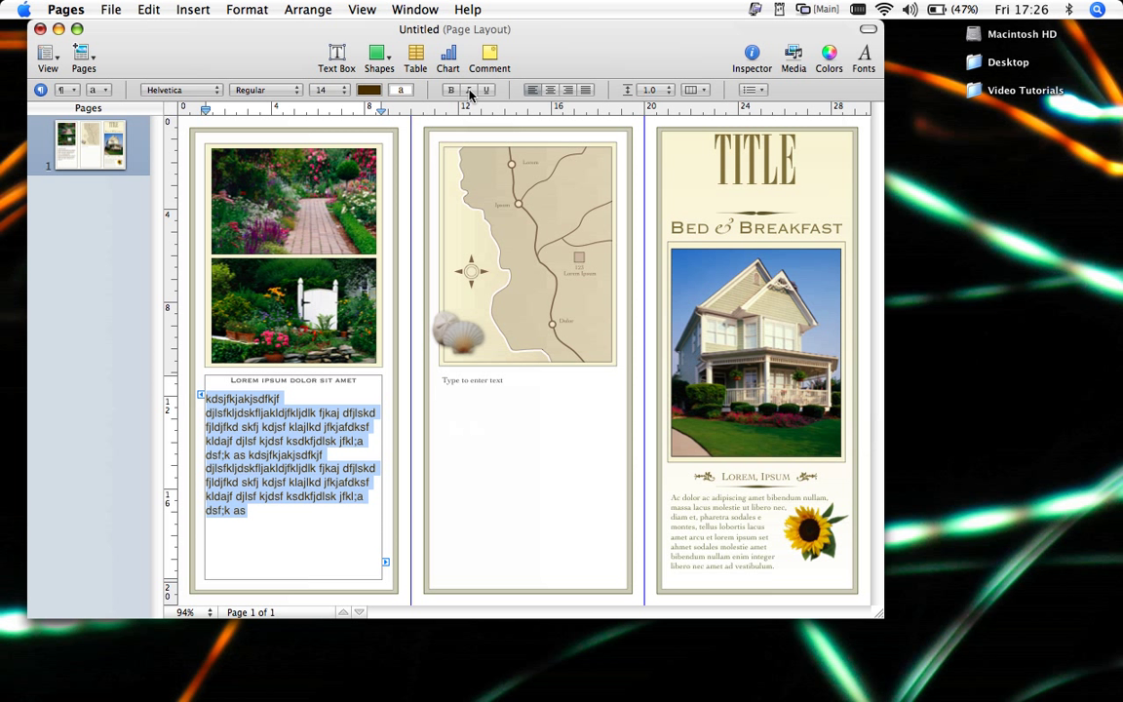
click(551, 89)
click(569, 90)
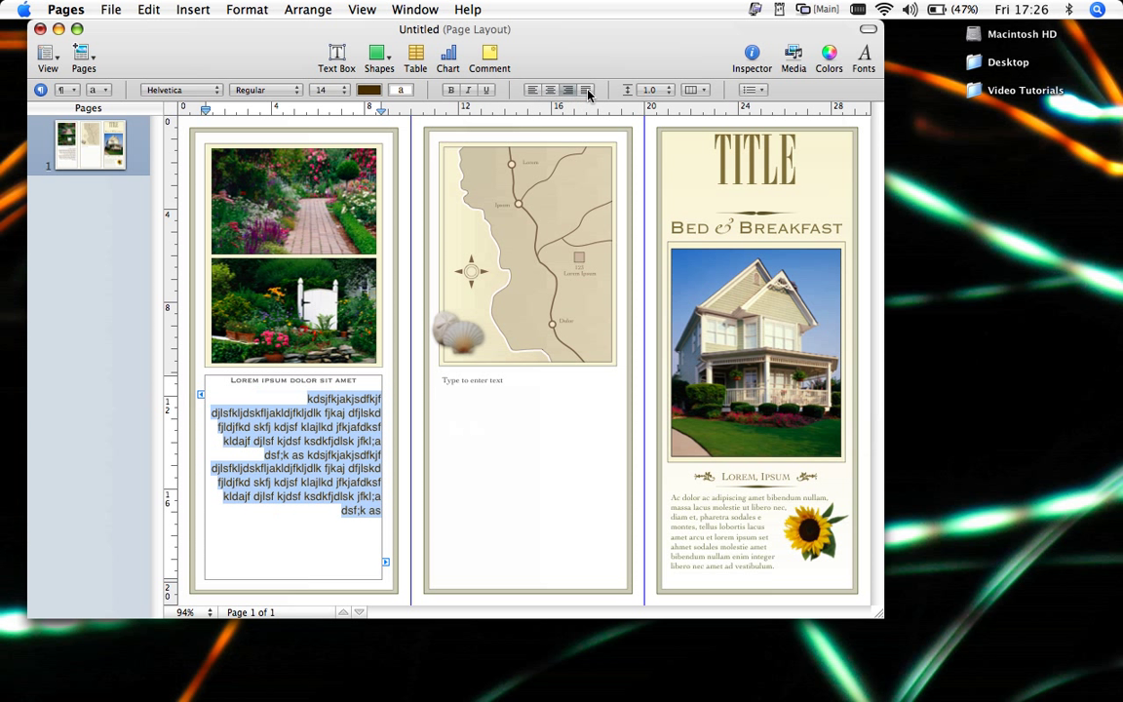
click(586, 90)
click(533, 90)
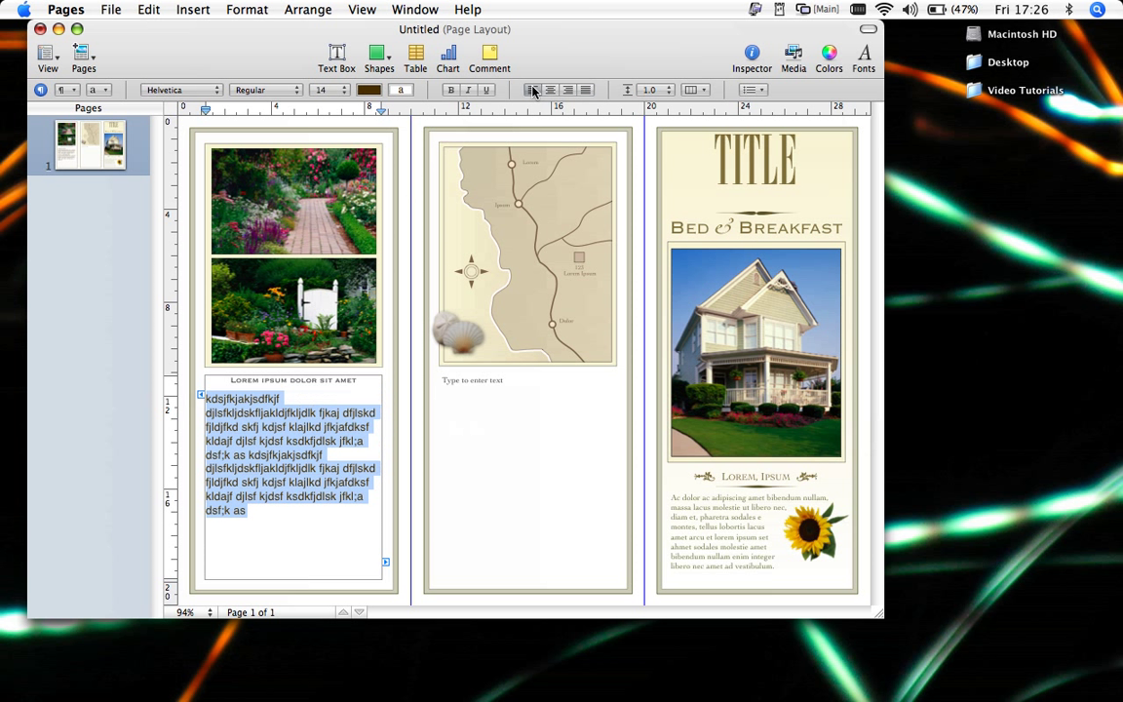
- Try line spacing of 1.1 and 1.2 on the selected filler paragraph below the garden photos
click(659, 94)
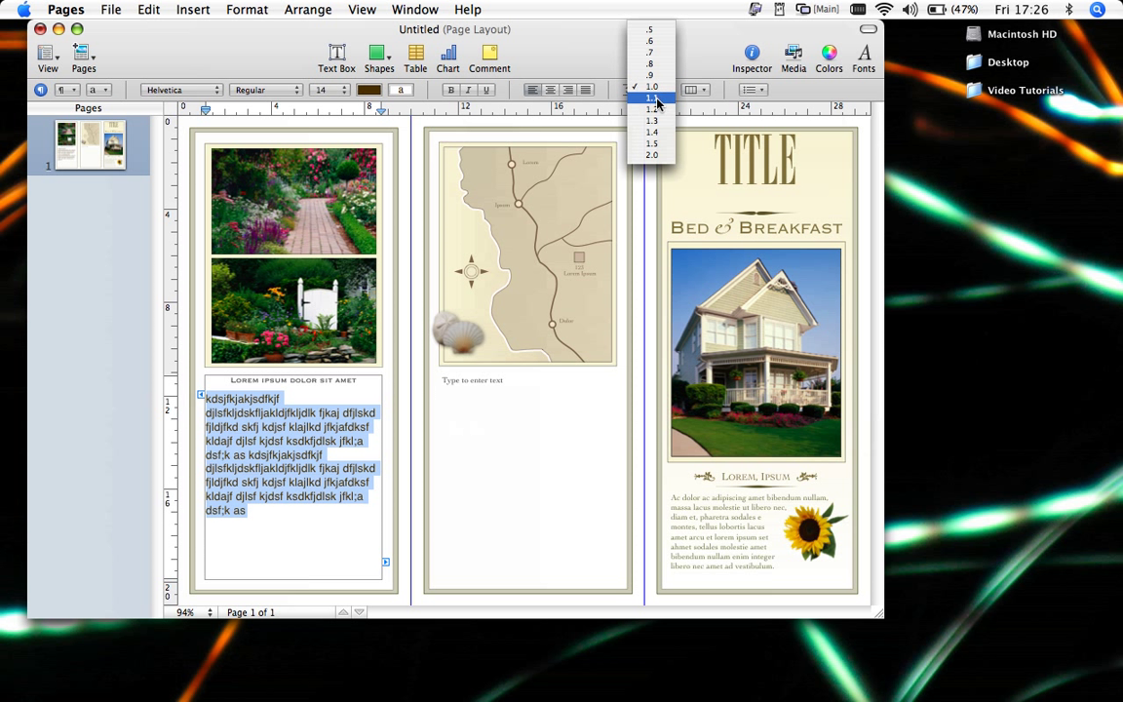
click(657, 103)
click(658, 89)
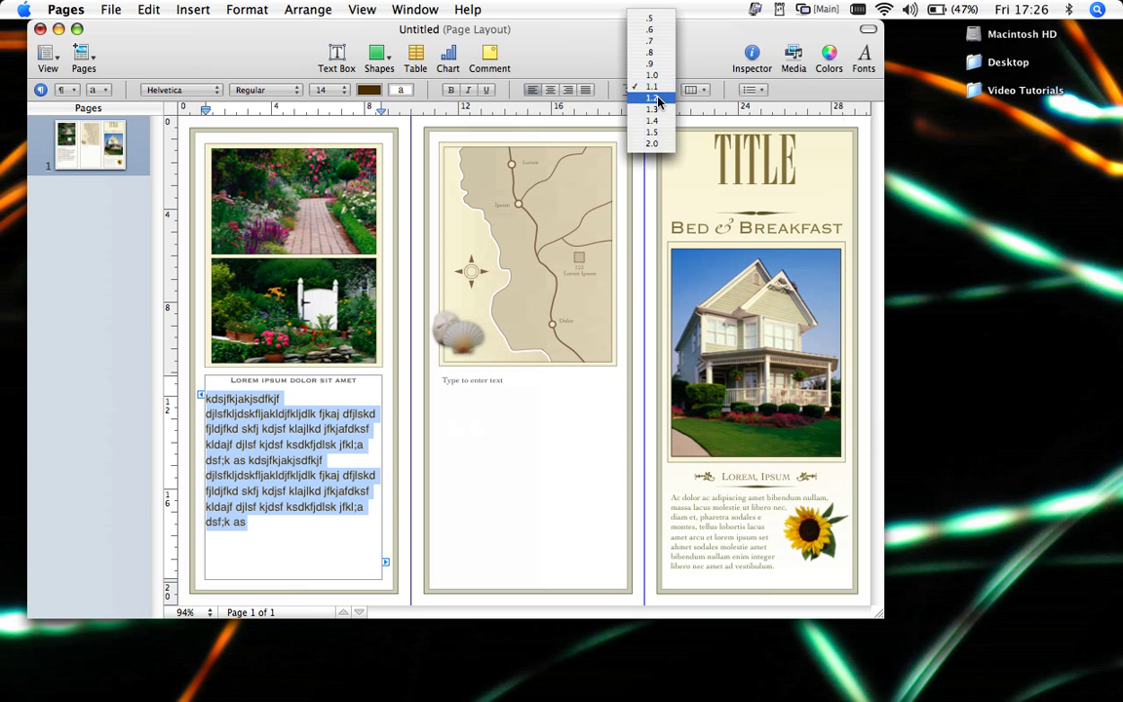
click(659, 102)
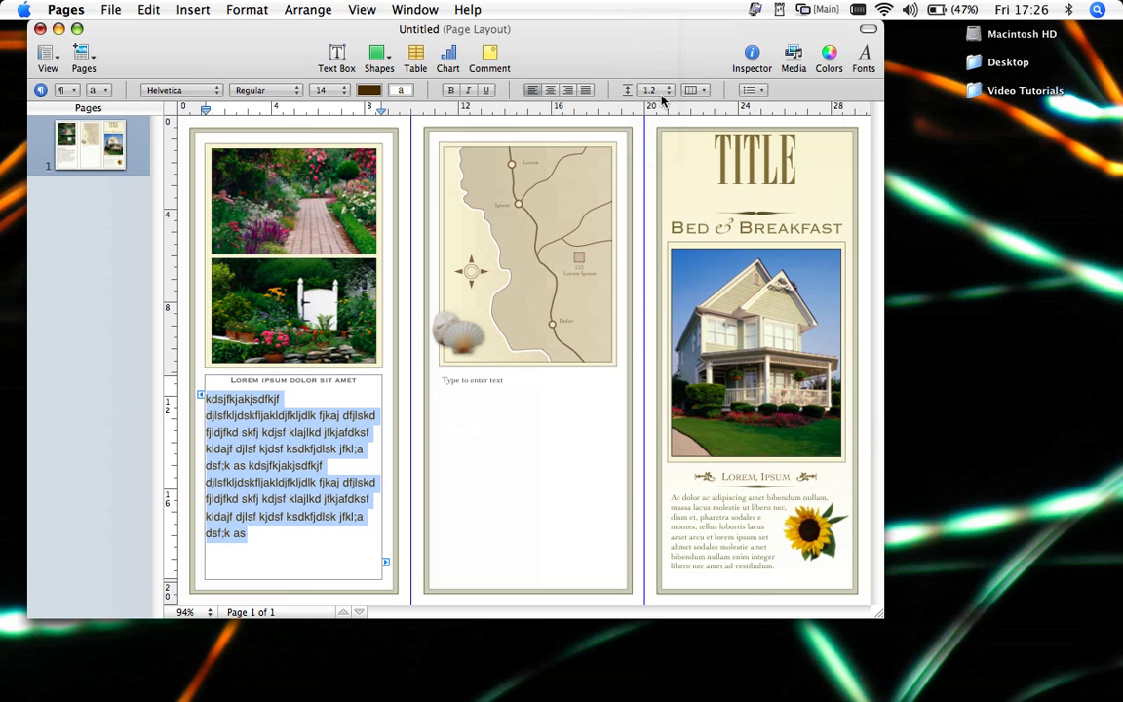
- Bring up the Inspector's text settings and set the filler paragraph's line spacing to 1 (Single)
click(752, 56)
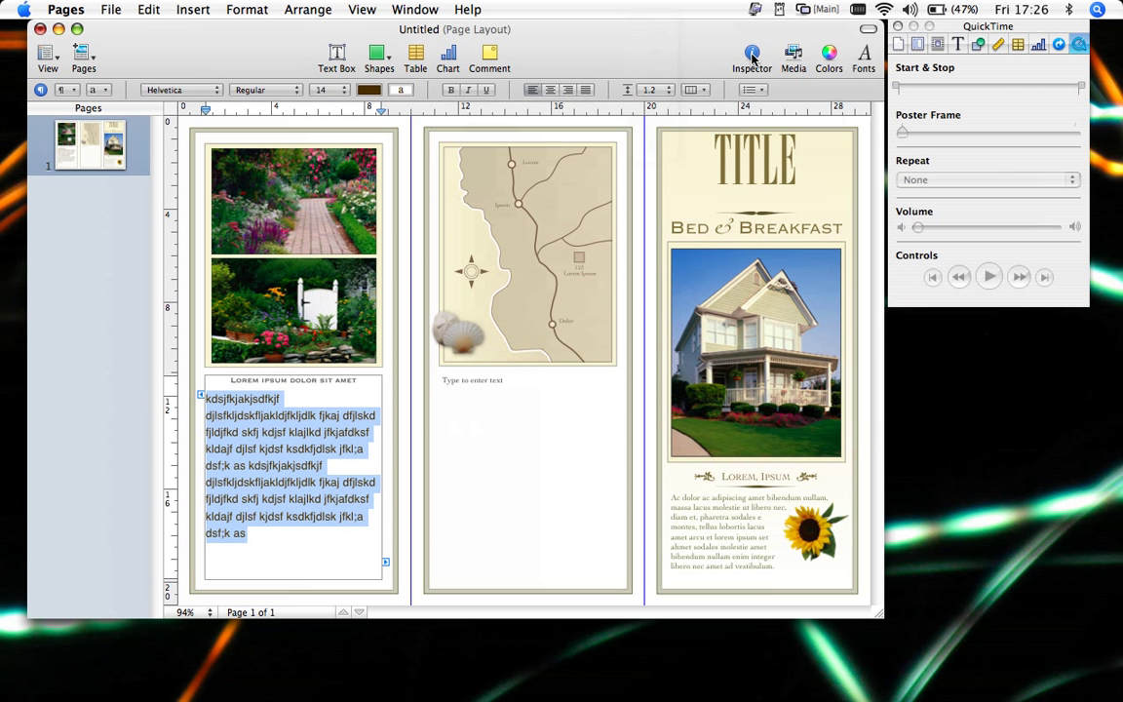
click(958, 42)
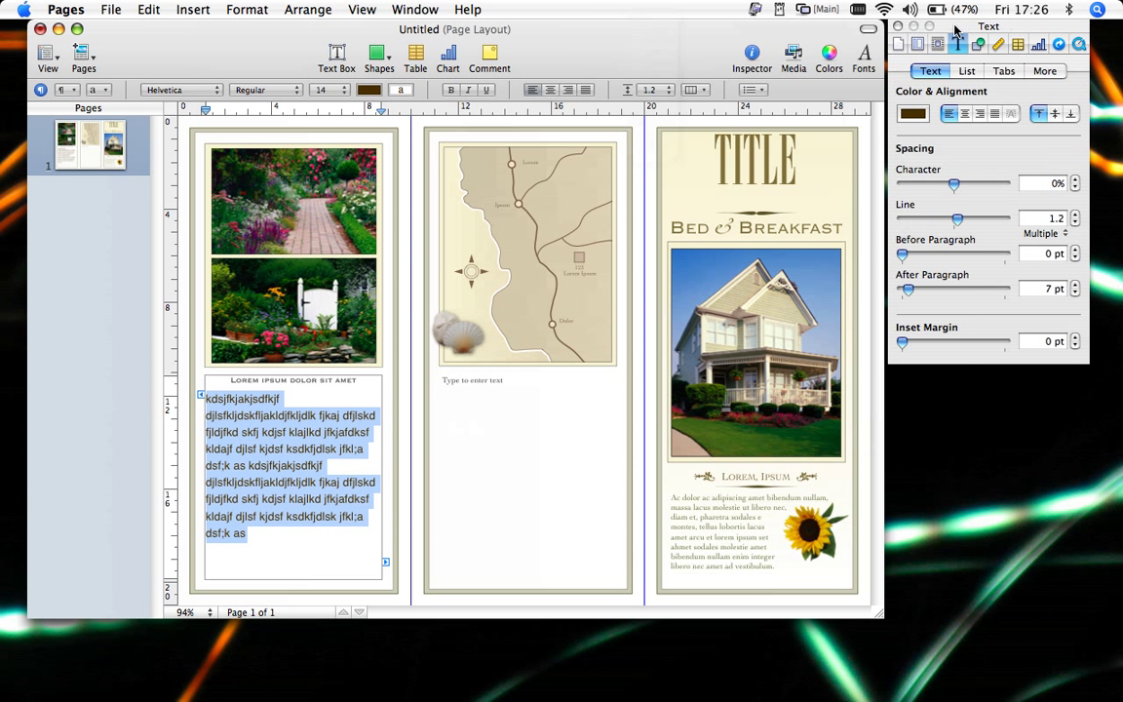
drag(953, 31, 734, 9)
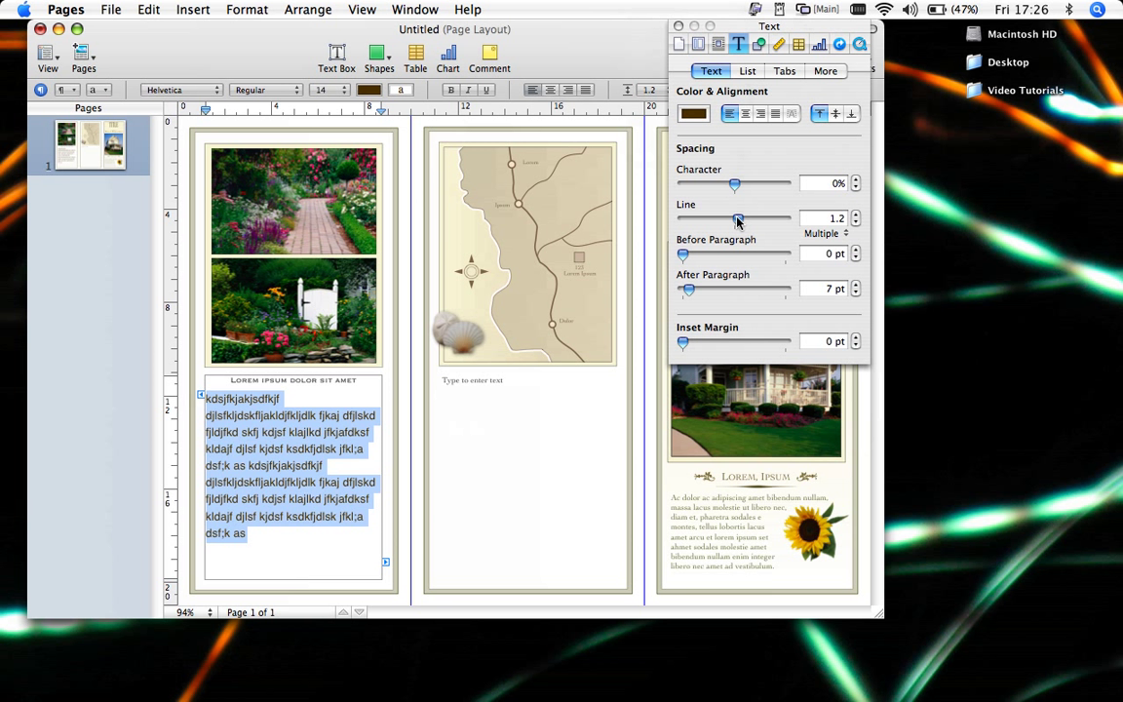
drag(737, 221, 743, 221)
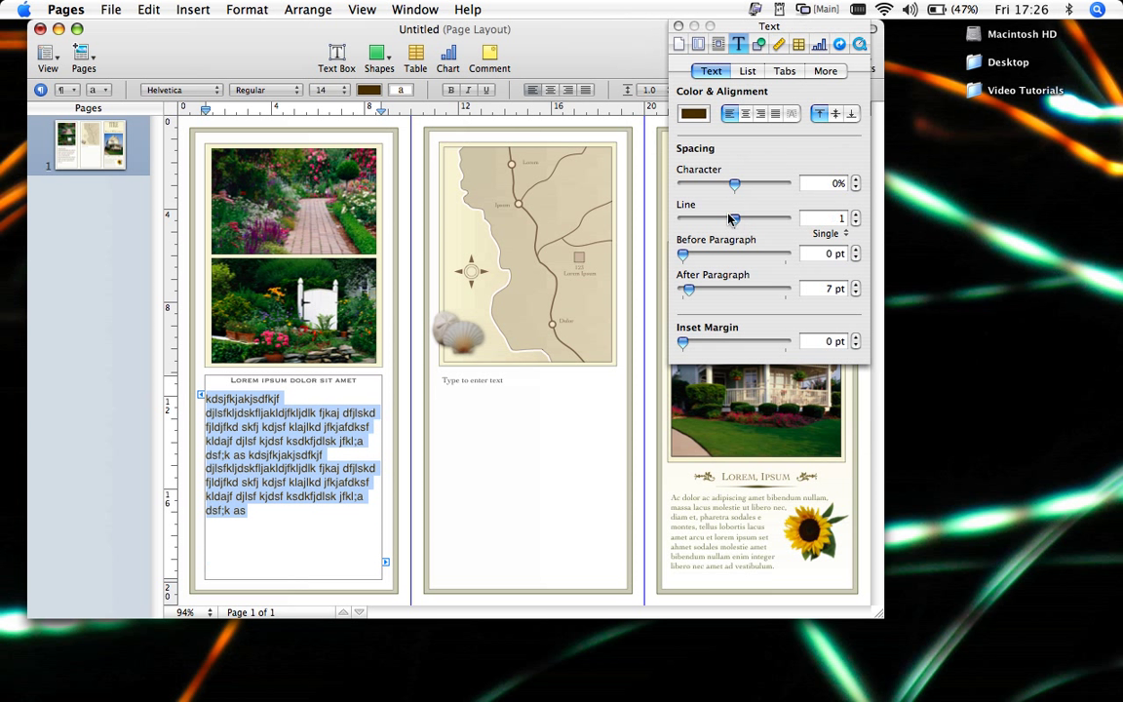
mouse_move(729, 218)
mouse_down()
mouse_move(686, 219)
mouse_move(733, 219)
mouse_up()
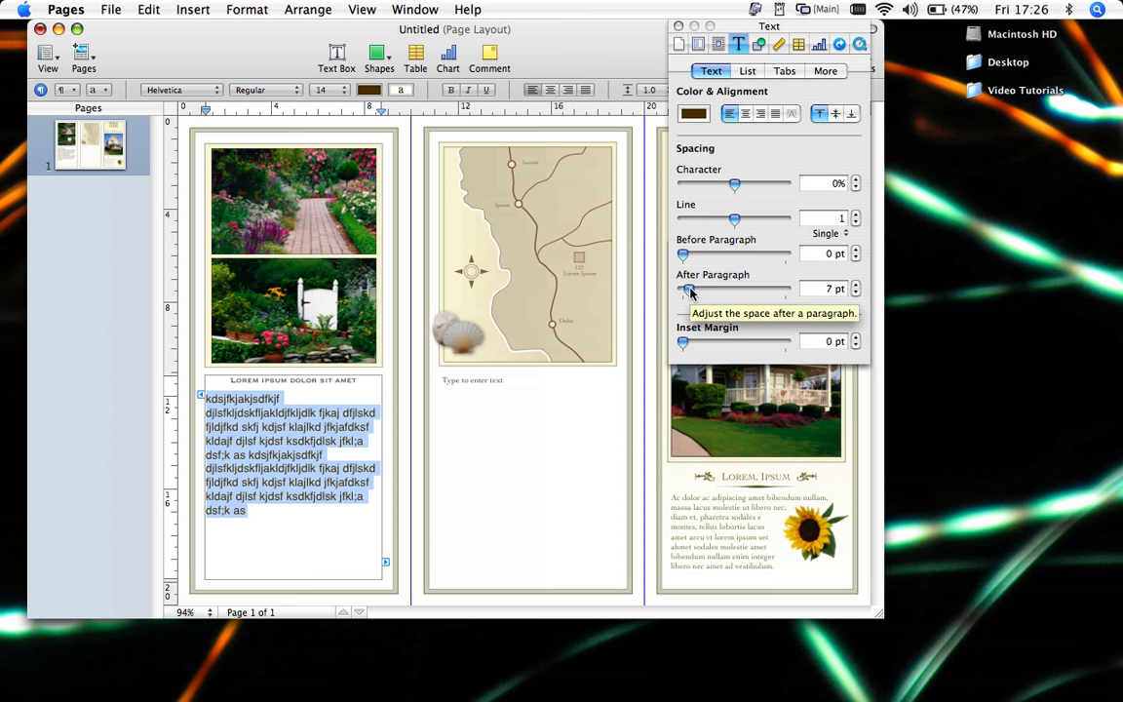
- Set the filler paragraph's after-paragraph spacing to 10 pt and add a second paragraph reading "jkfasdjfkj" below it
drag(690, 292, 693, 293)
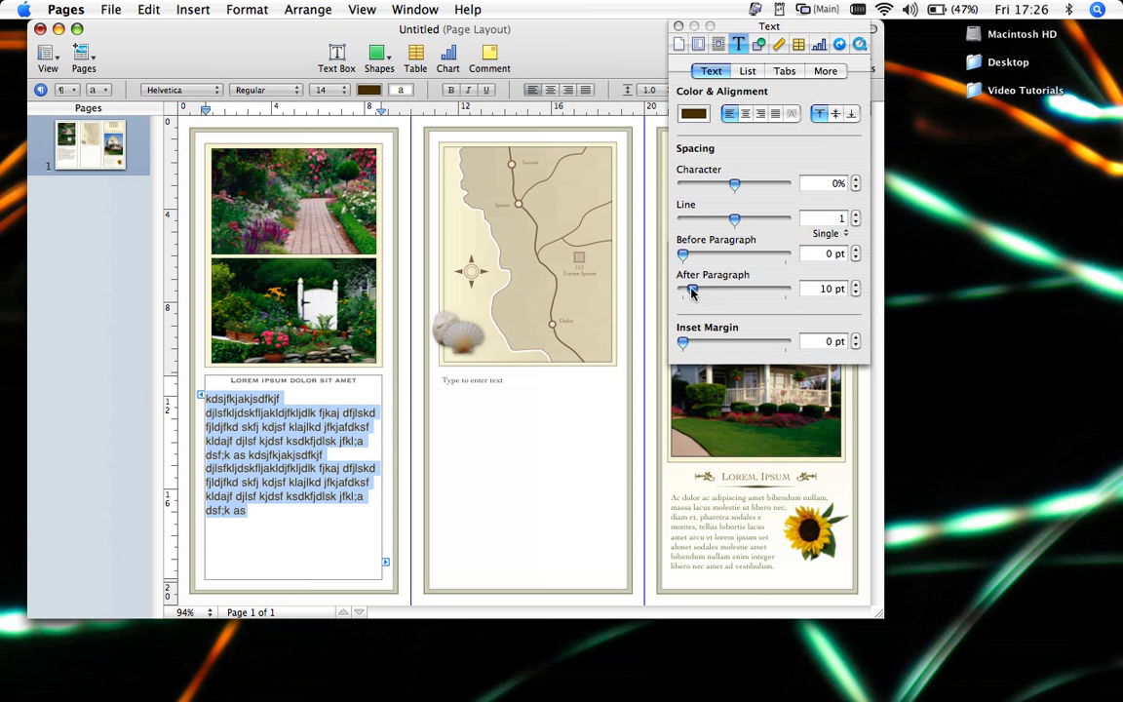
click(267, 514)
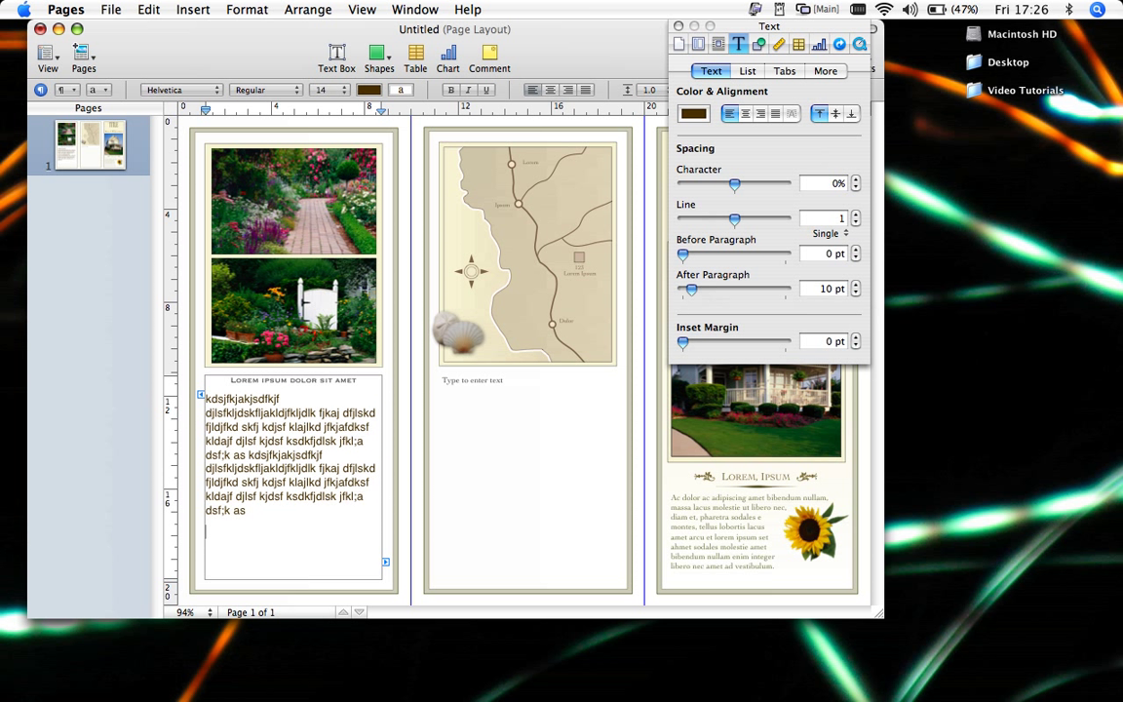
text(jkfasdjfkj)
- Select both filler paragraphs below the garden photos and apply Text Bullets to them
drag(266, 534, 198, 406)
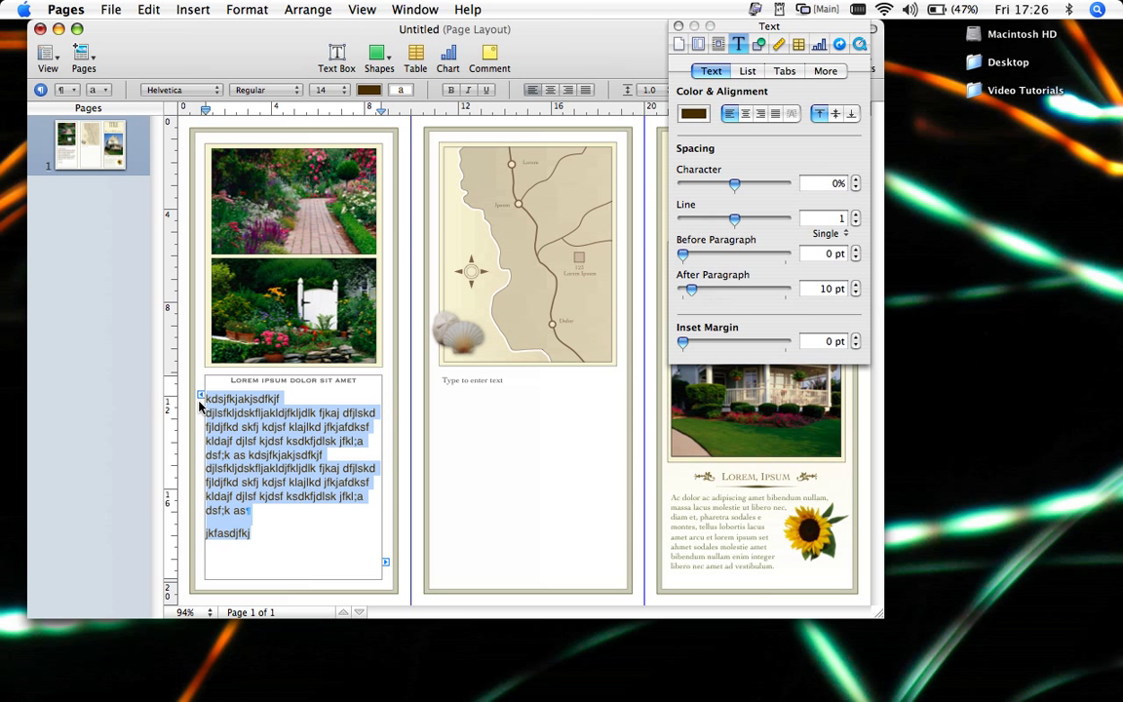
click(747, 70)
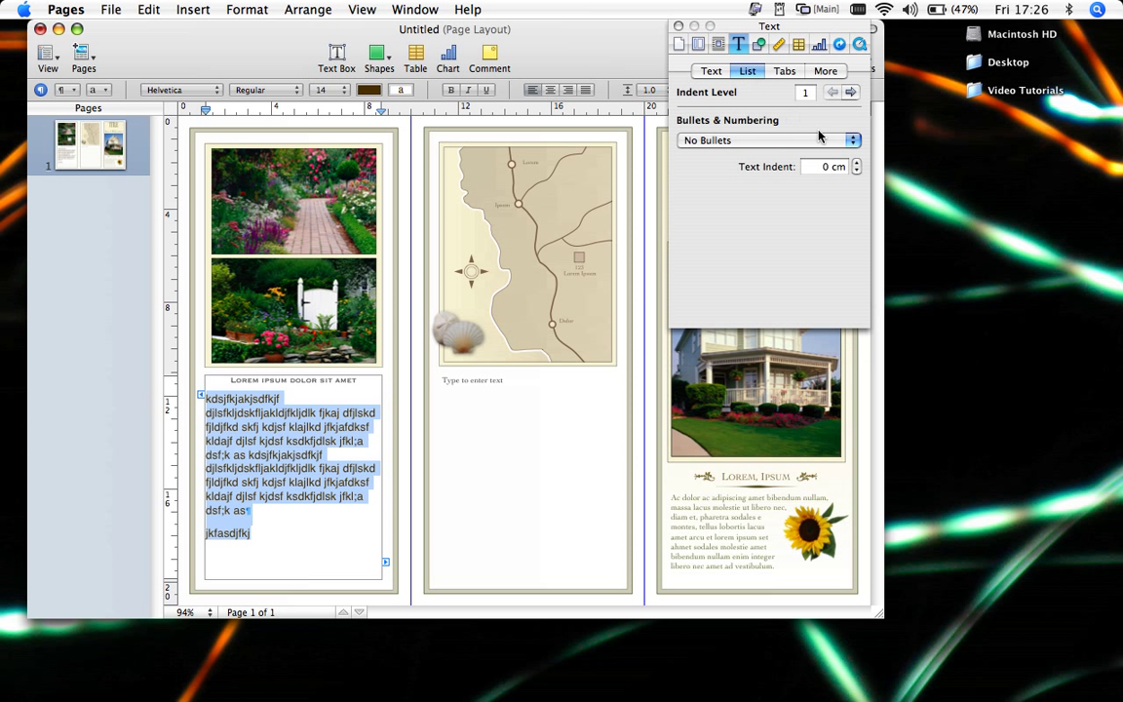
click(852, 141)
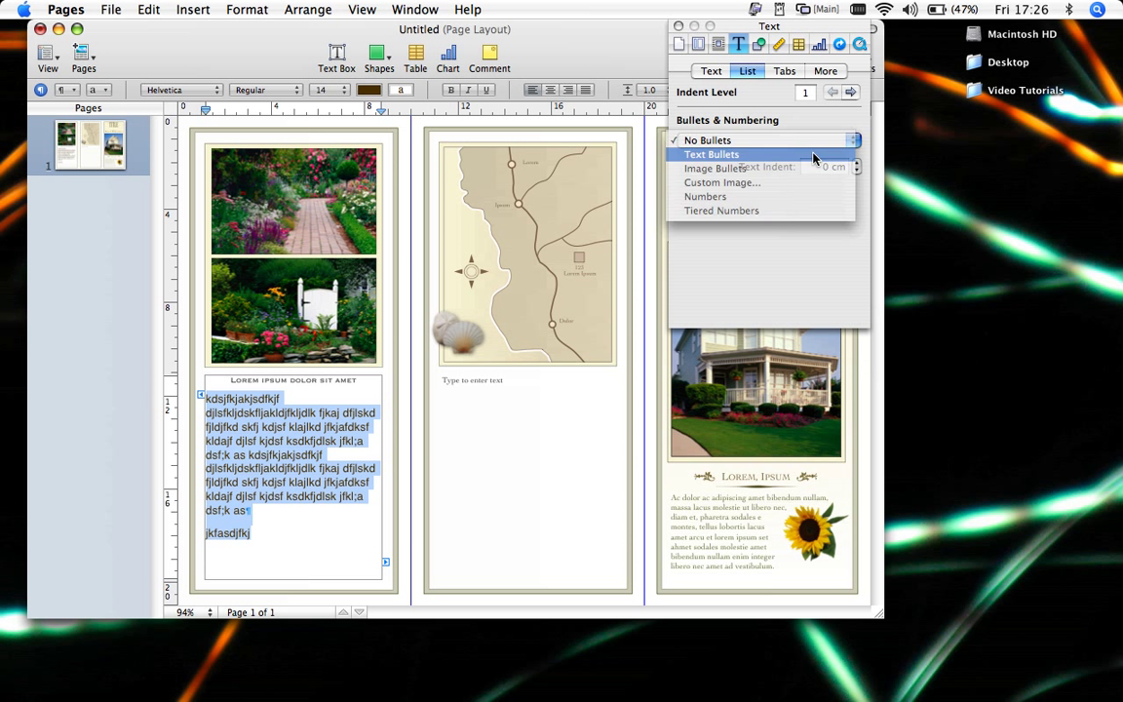
click(814, 156)
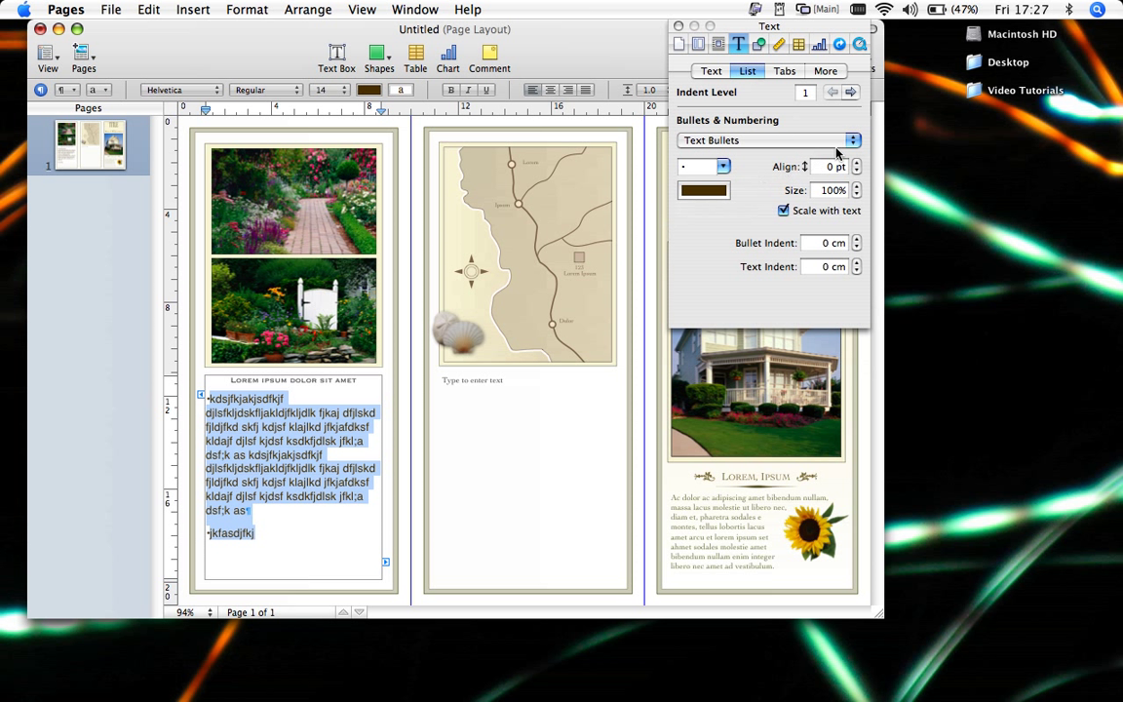
- Change the paragraphs' bullets to Image Bullets with the blue asterisk image, and close the Inspector
click(852, 140)
click(755, 153)
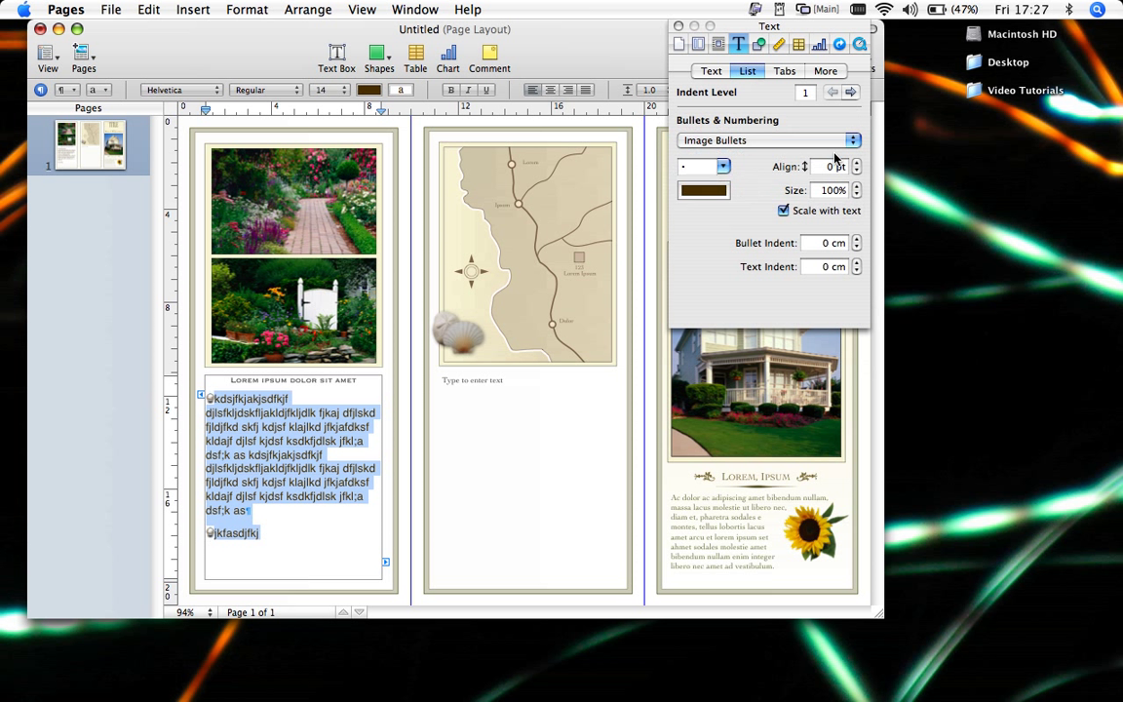
scroll(731, 185, down, 3)
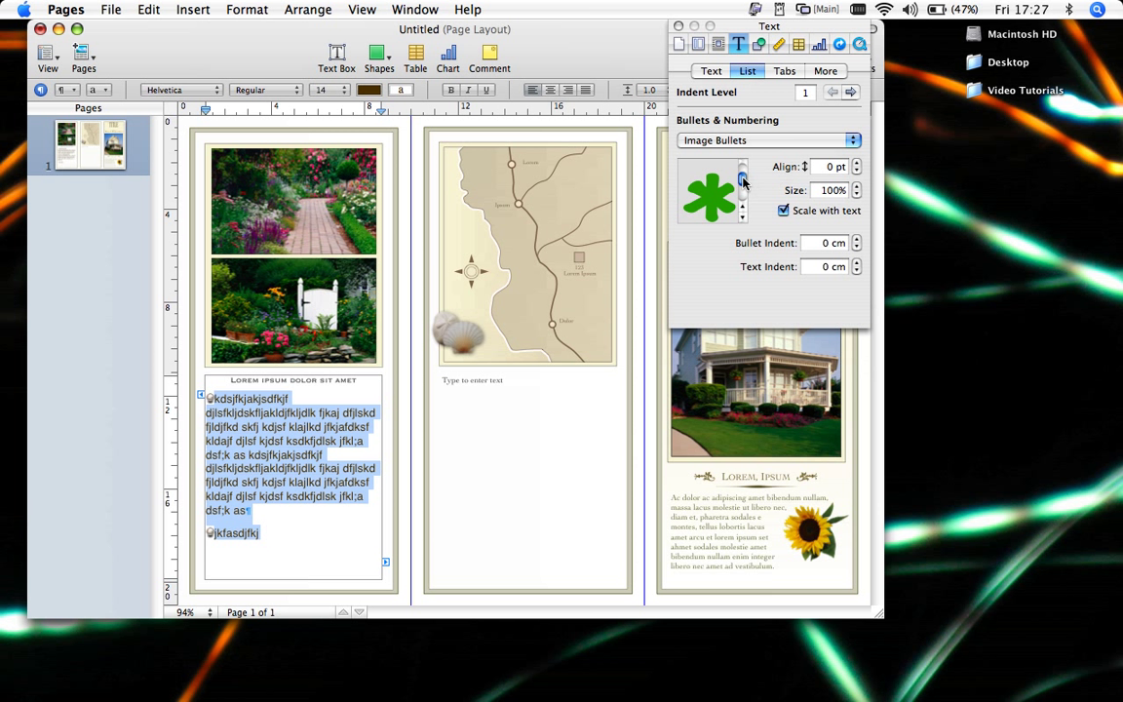
click(712, 188)
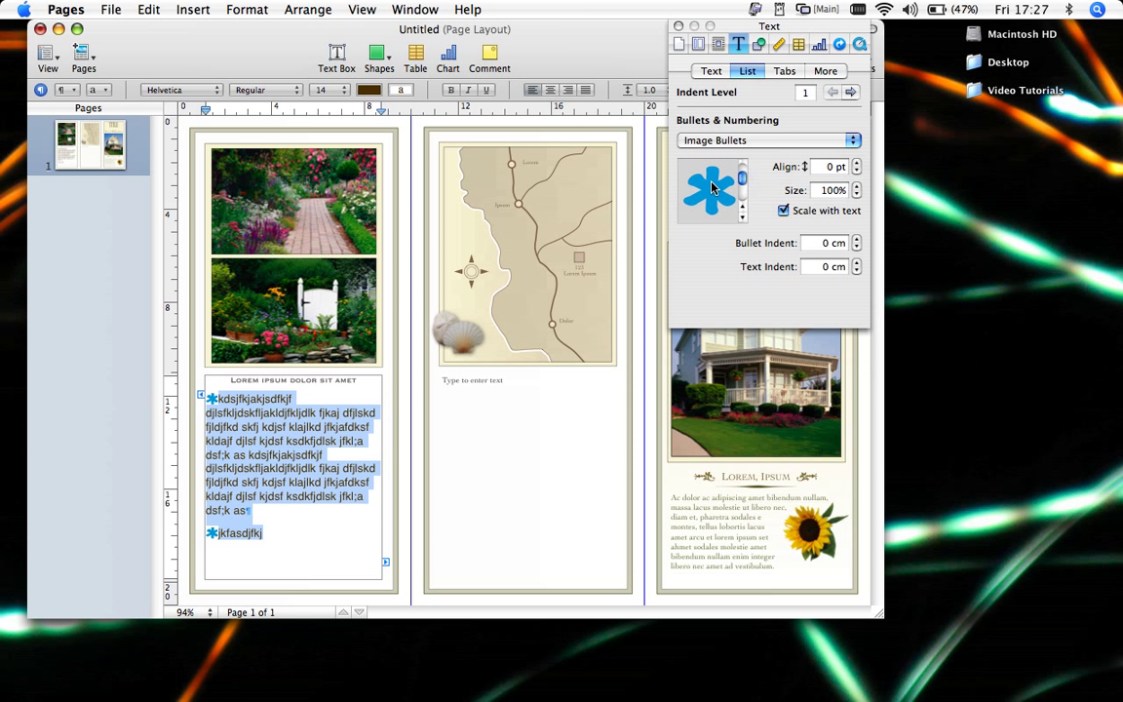
click(678, 27)
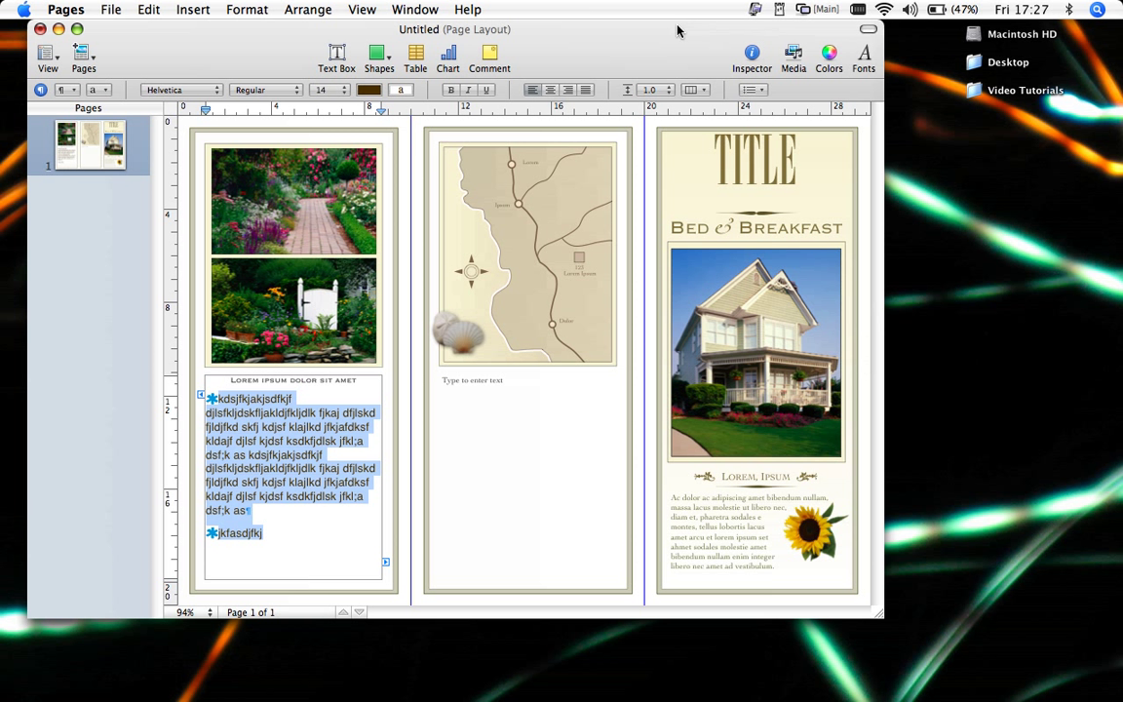
- Colour both bulleted paragraphs with the Cayenne crayon and close the colour picker
click(829, 56)
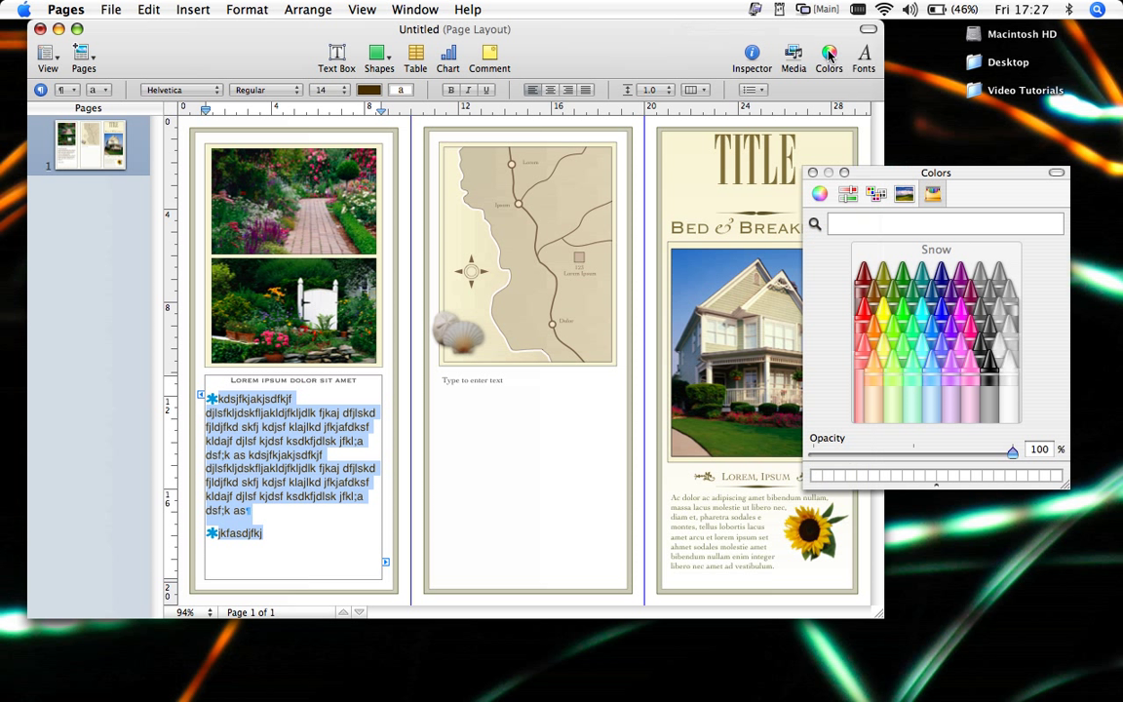
click(863, 276)
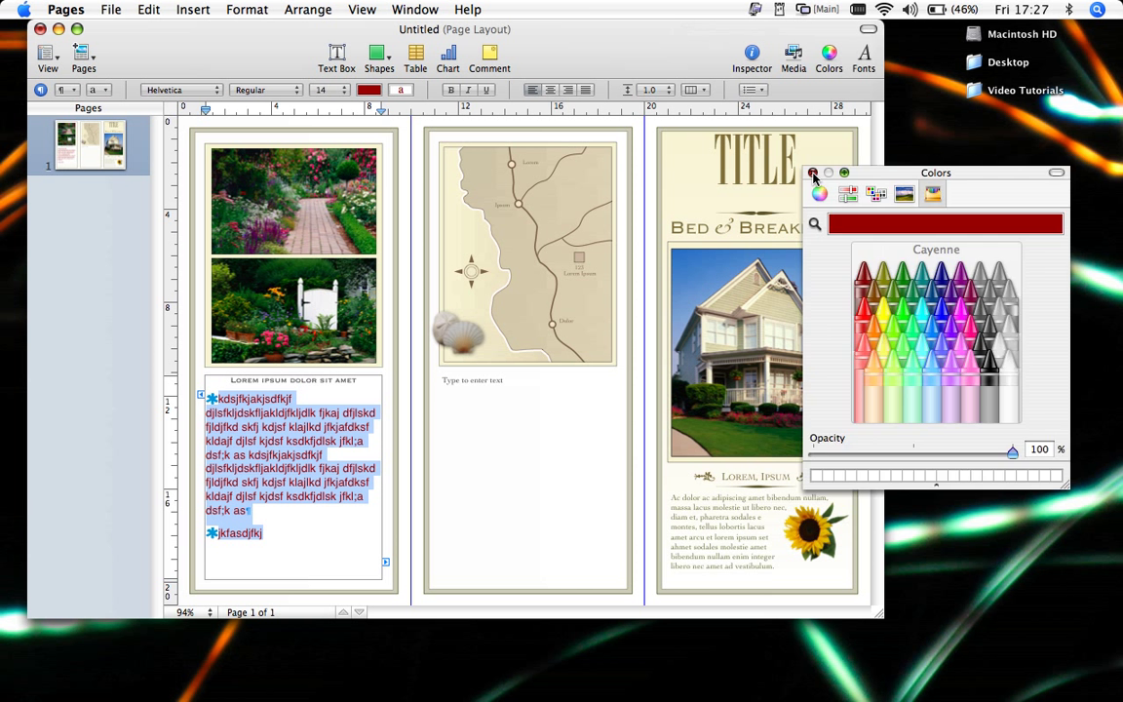
click(813, 173)
- Select the text boxes below the map and garden photos, the house photo and the lower garden photo in turn
click(494, 432)
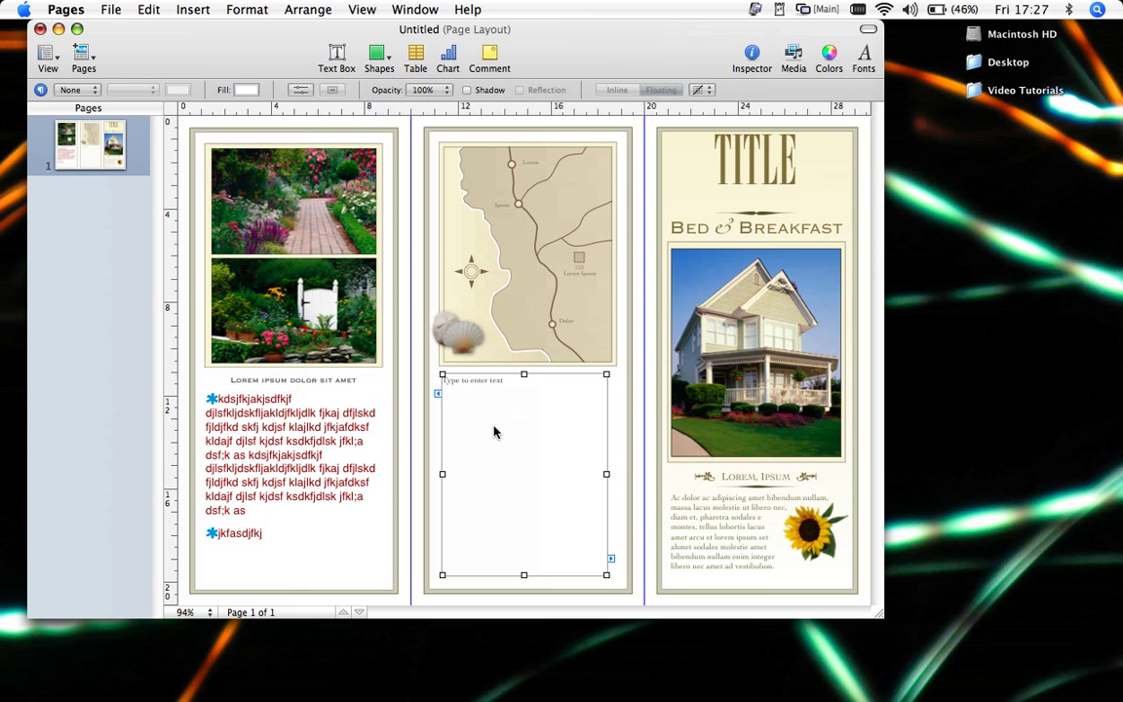
click(315, 457)
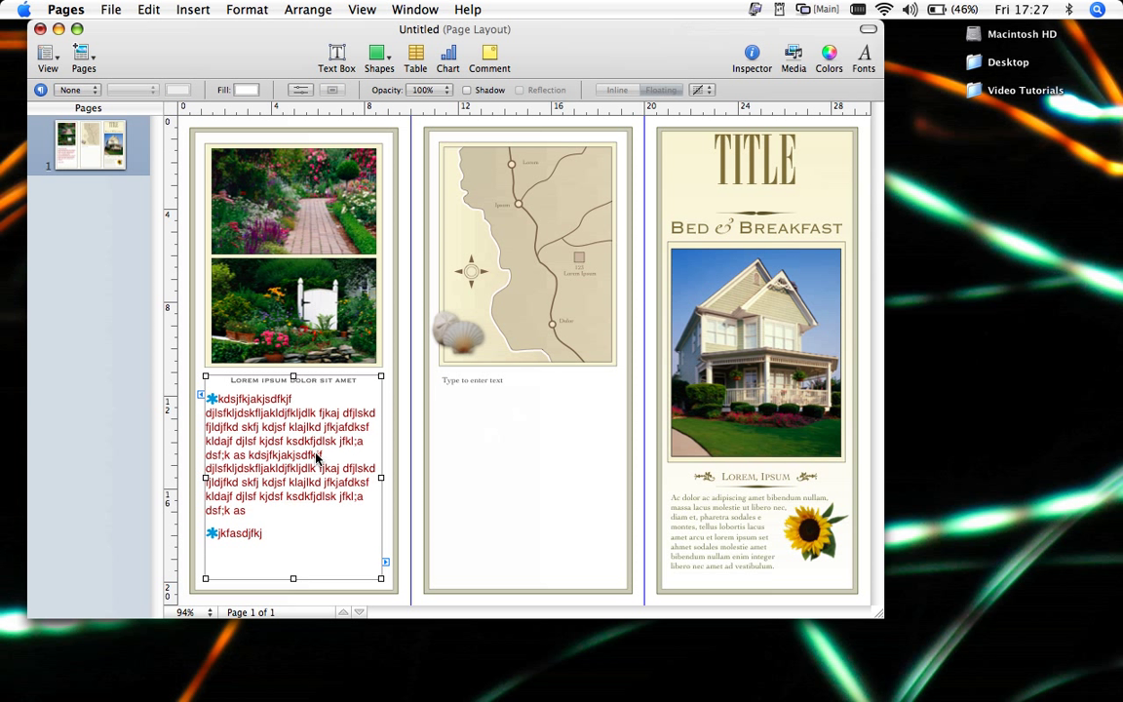
click(713, 335)
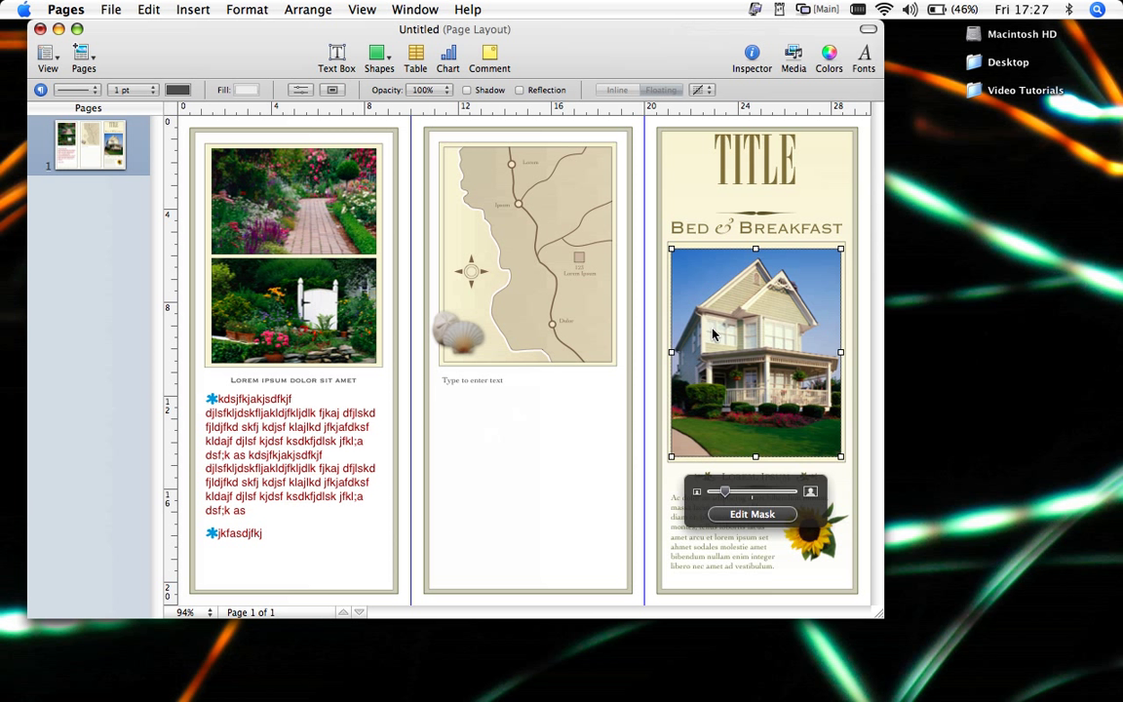
click(493, 244)
click(368, 300)
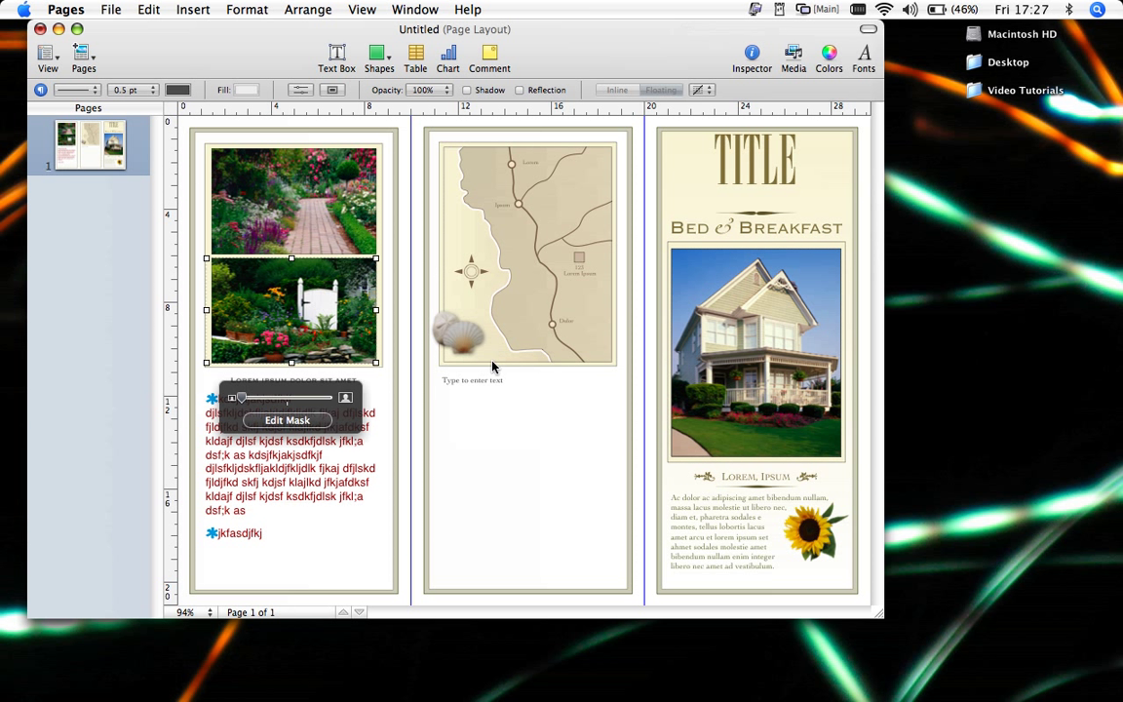
- Delete the sunflower beside the body text and the seashell images over the map
click(809, 534)
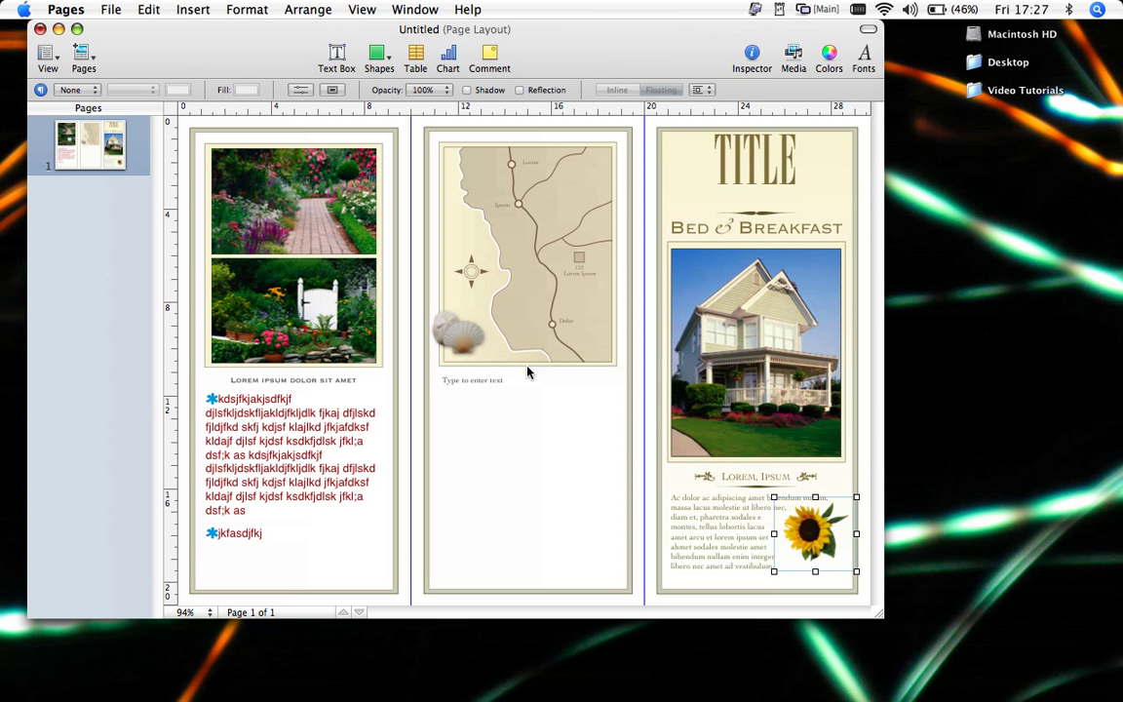
key(Delete)
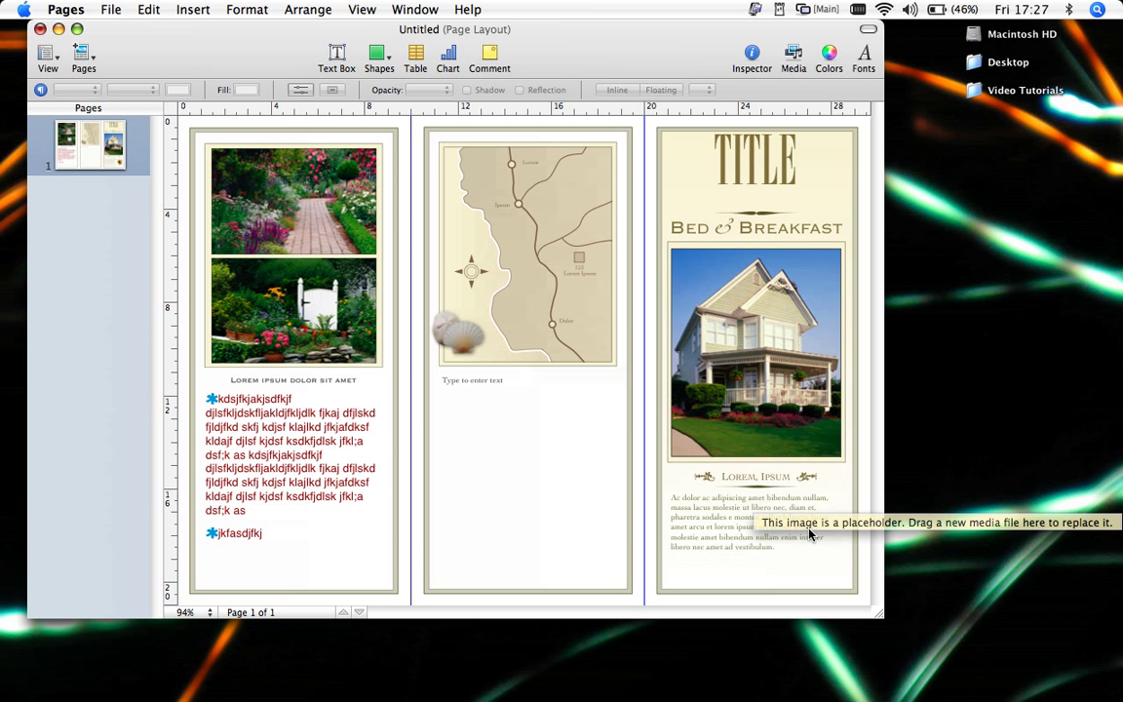
click(462, 336)
key(Delete)
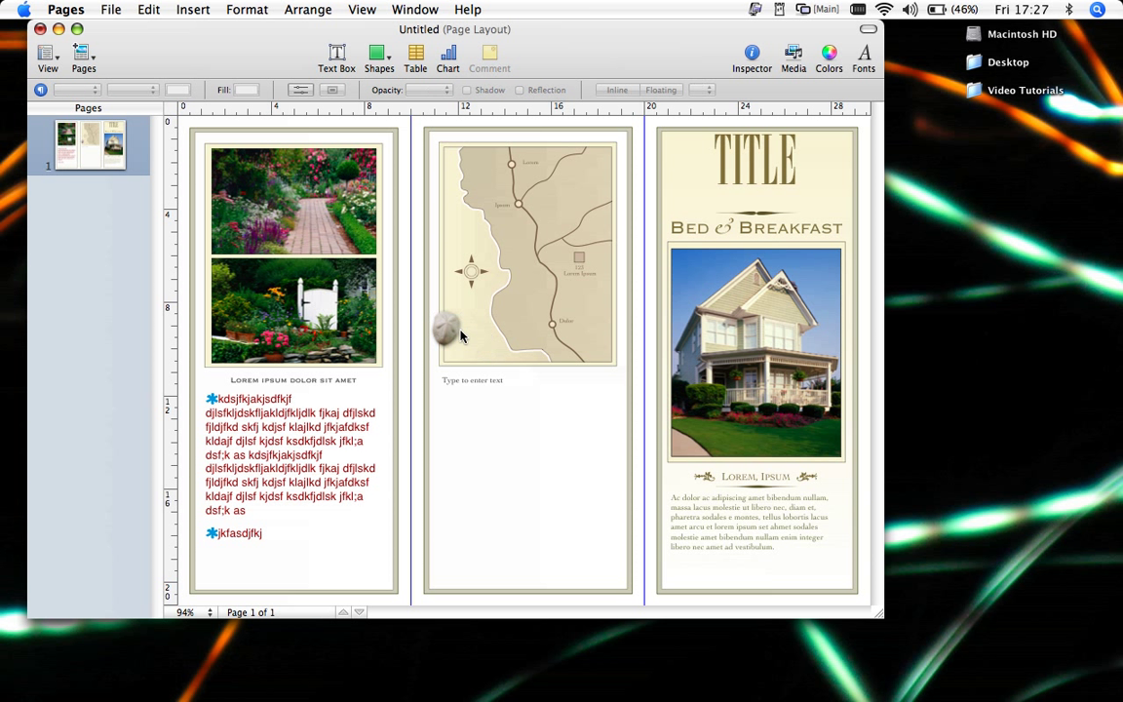
- Replace the house placeholder photo with MyPicture from the iPhoto library and close the media browser
mouse_move(832, 256)
click(793, 57)
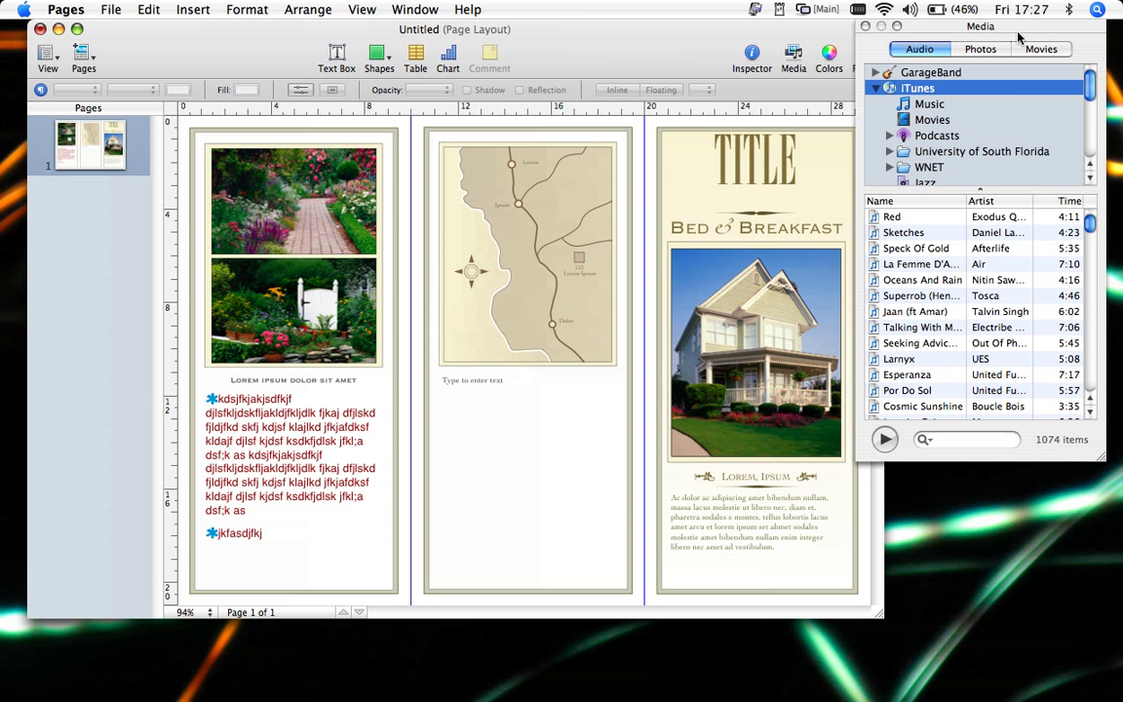
click(982, 50)
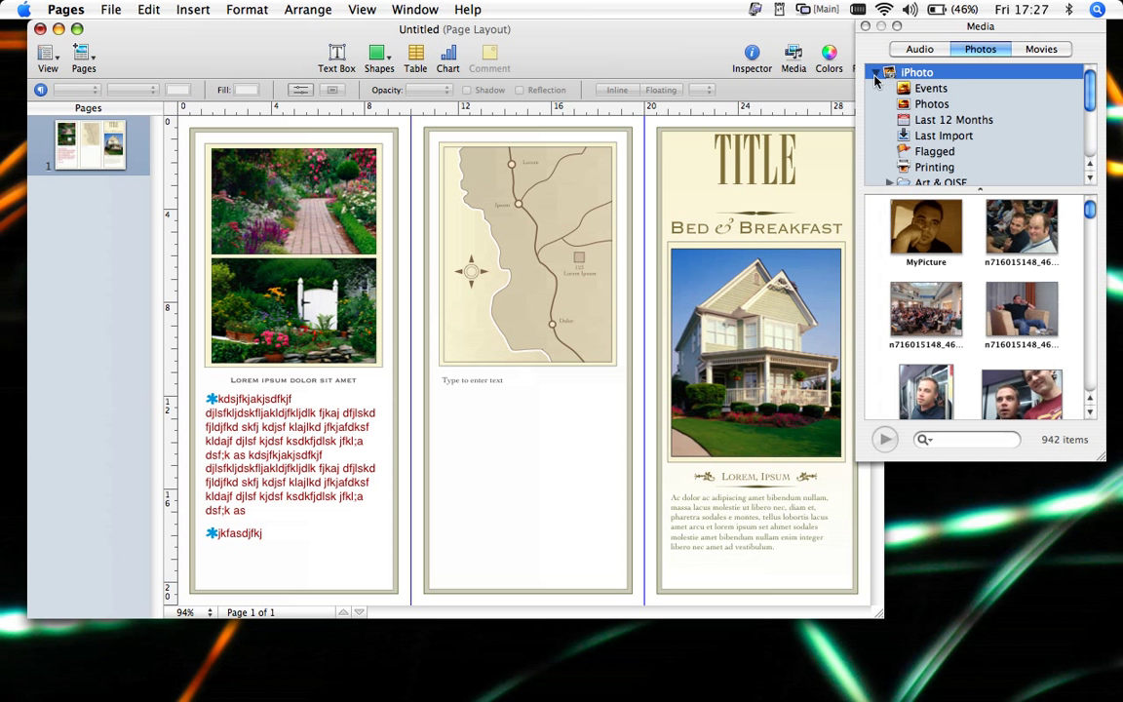
drag(926, 229, 767, 366)
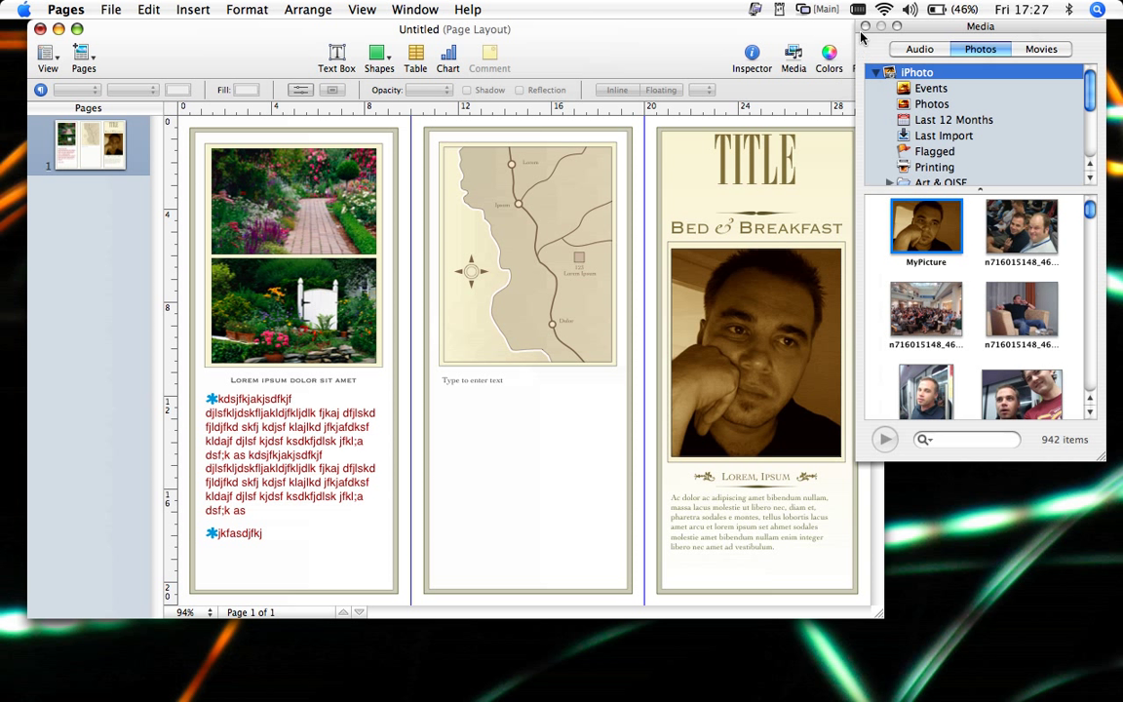
click(794, 56)
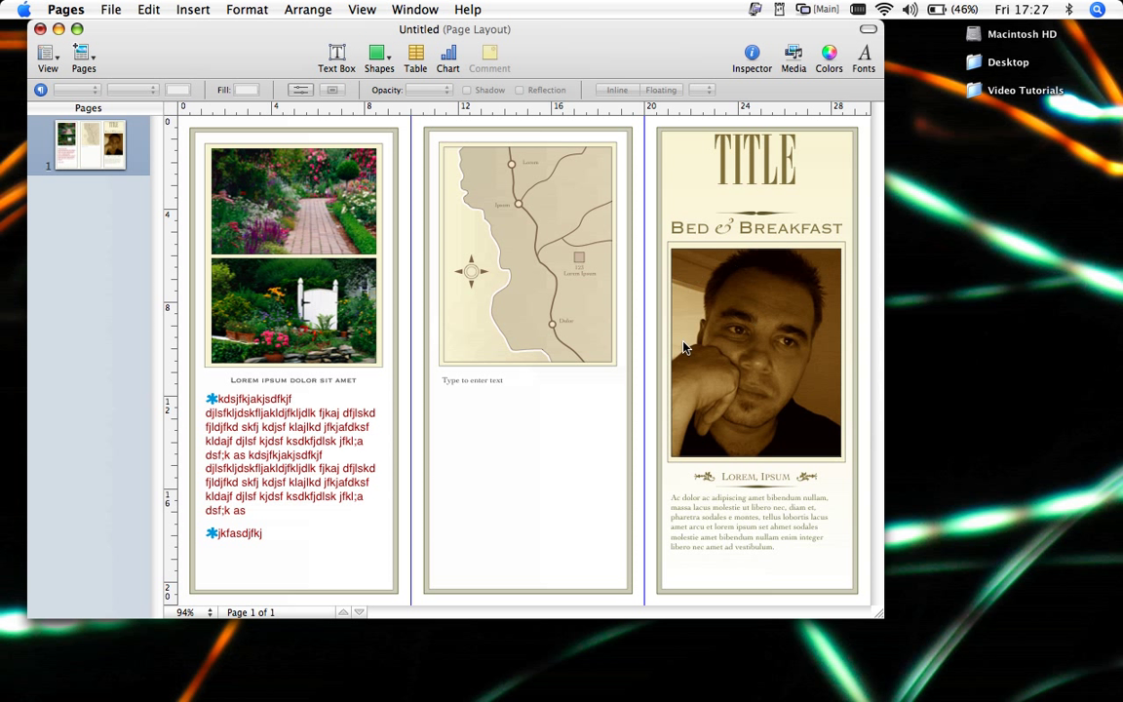
- Shrink the replacement portrait photo and reposition it within its frame below the Bed & Breakfast heading
click(782, 368)
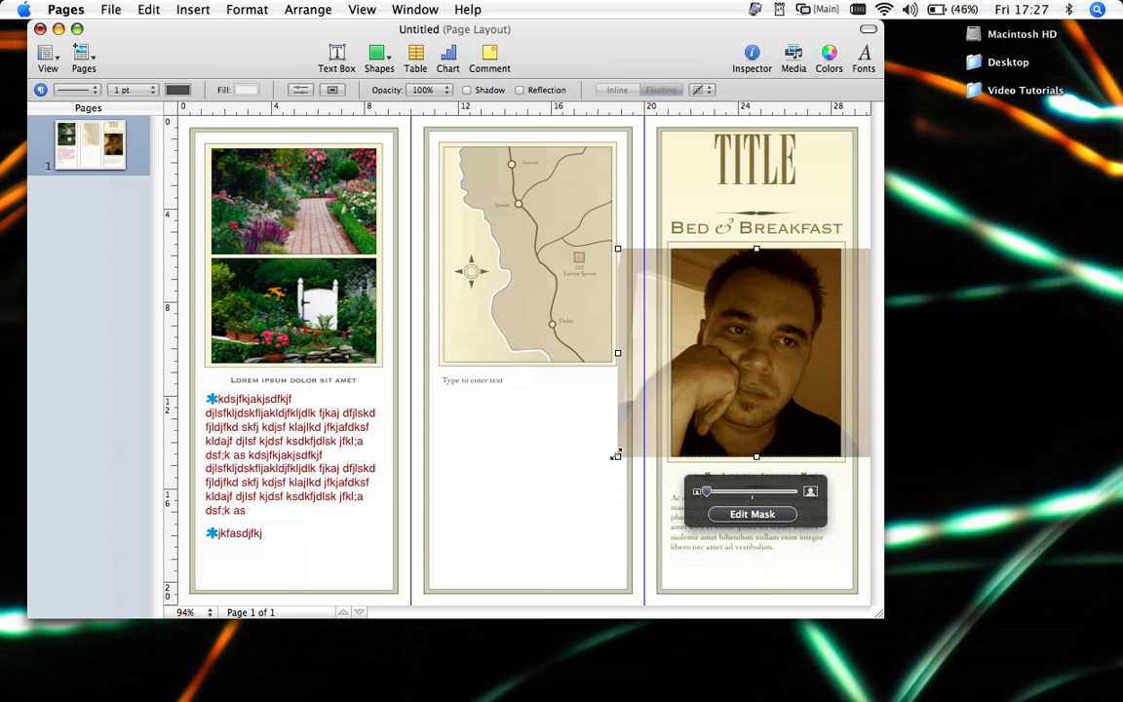
drag(616, 458, 696, 406)
drag(787, 291, 738, 333)
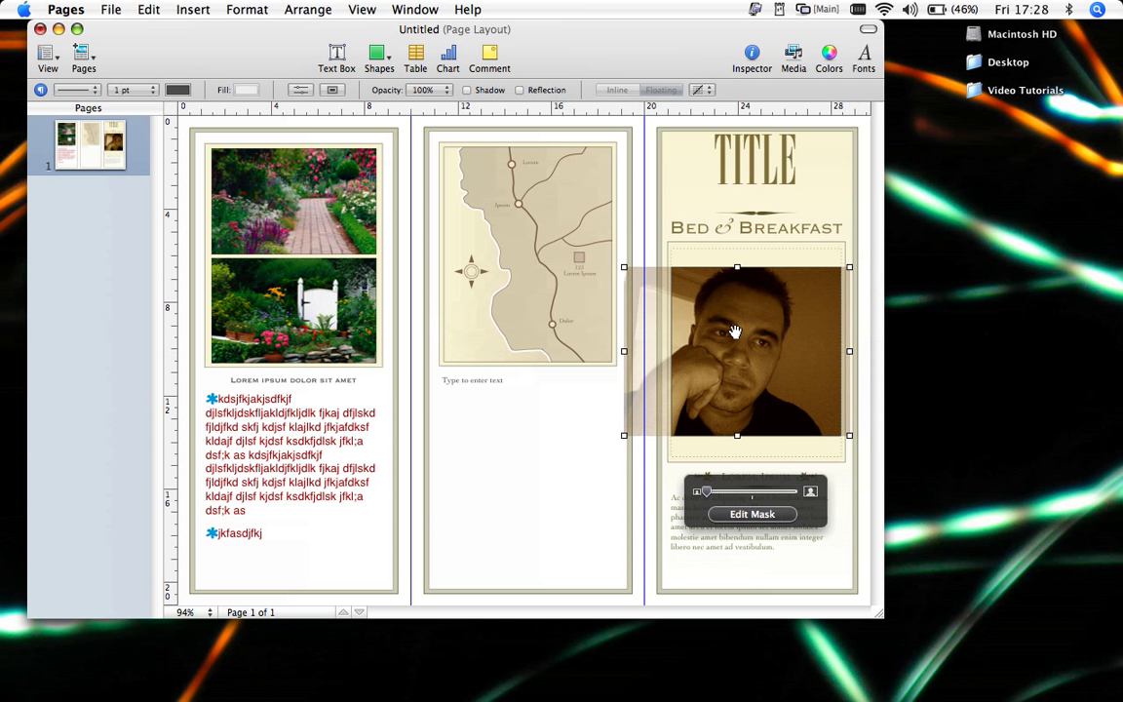
click(581, 501)
click(740, 257)
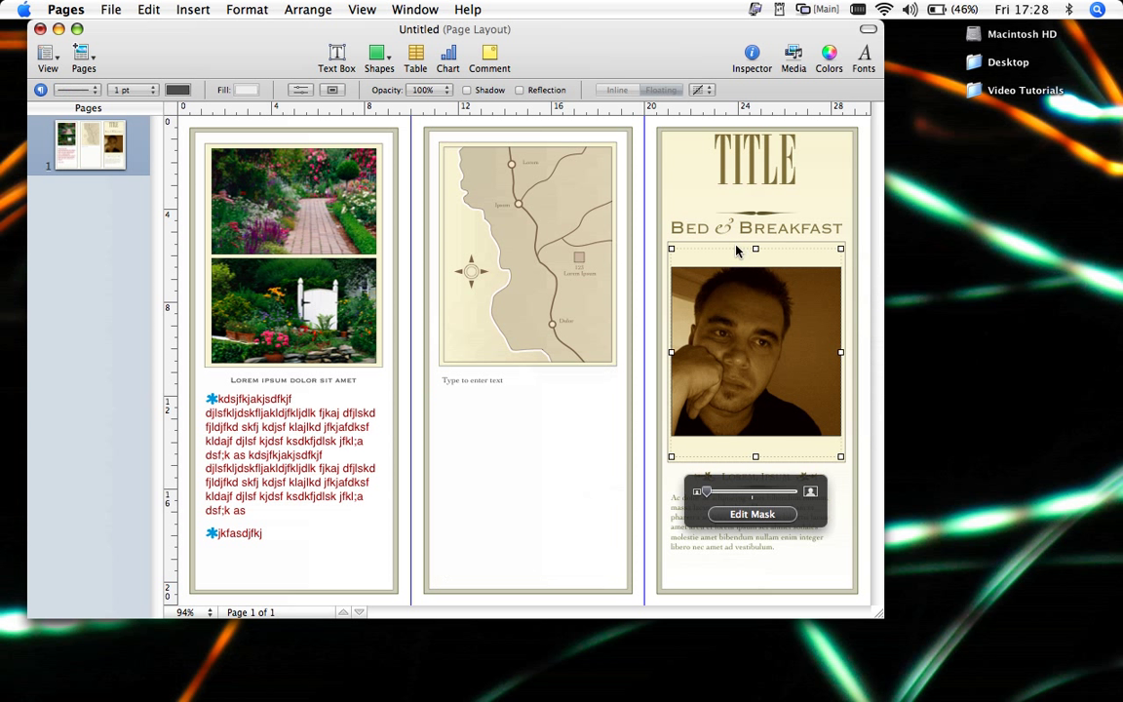
click(736, 247)
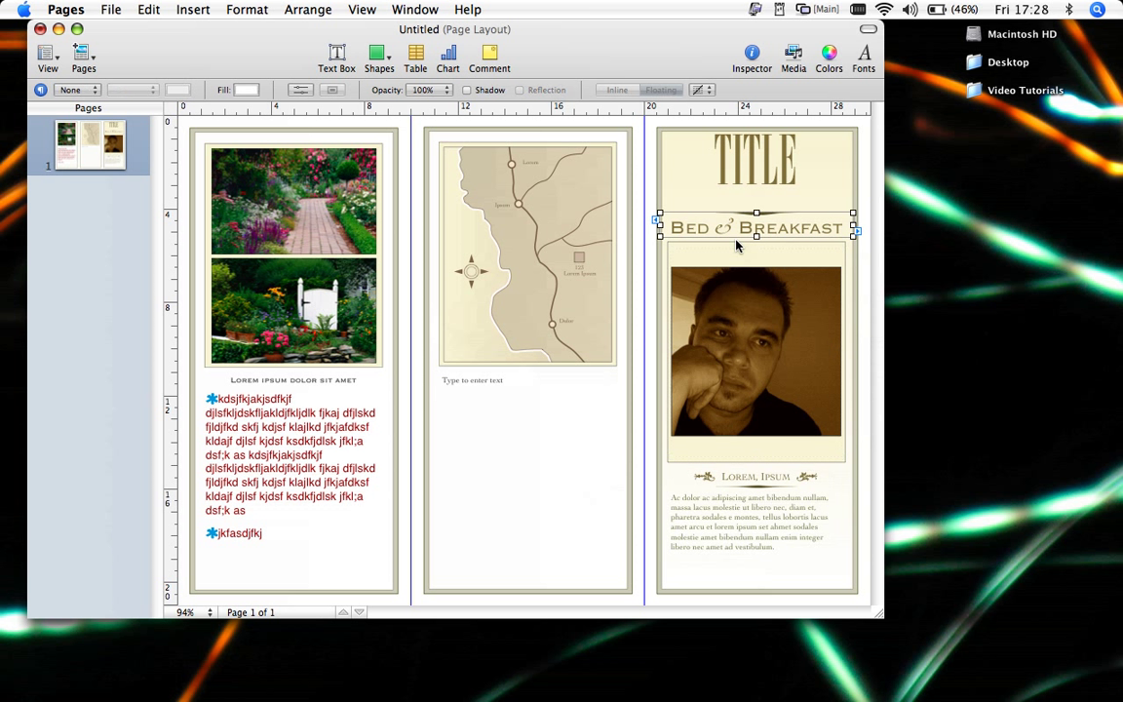
- Shorten the frame below the Bed & Breakfast heading, and move and shrink the portrait photo to fit inside it
click(715, 465)
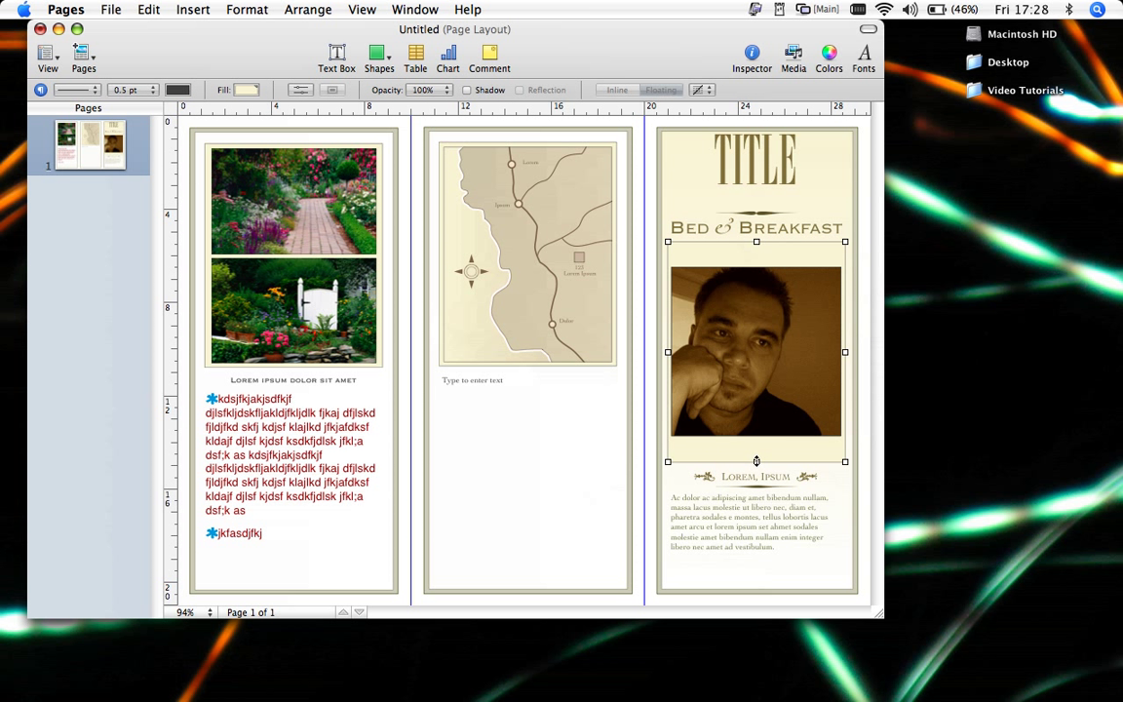
drag(756, 461, 757, 446)
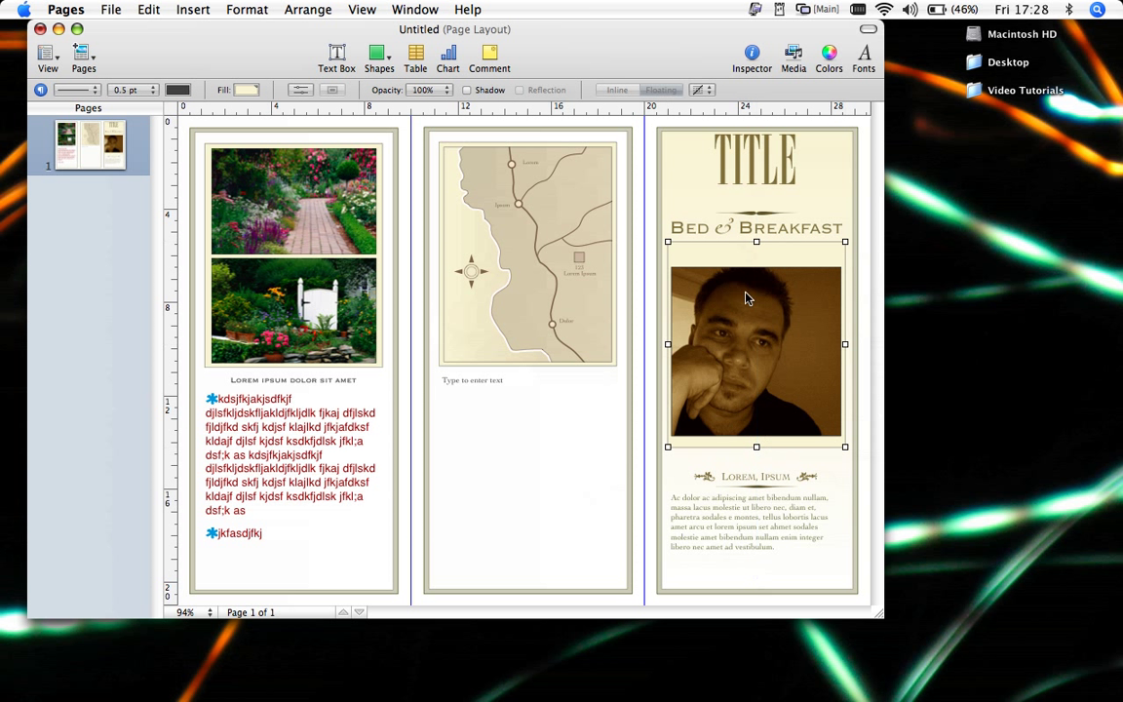
double_click(749, 263)
drag(748, 264, 748, 256)
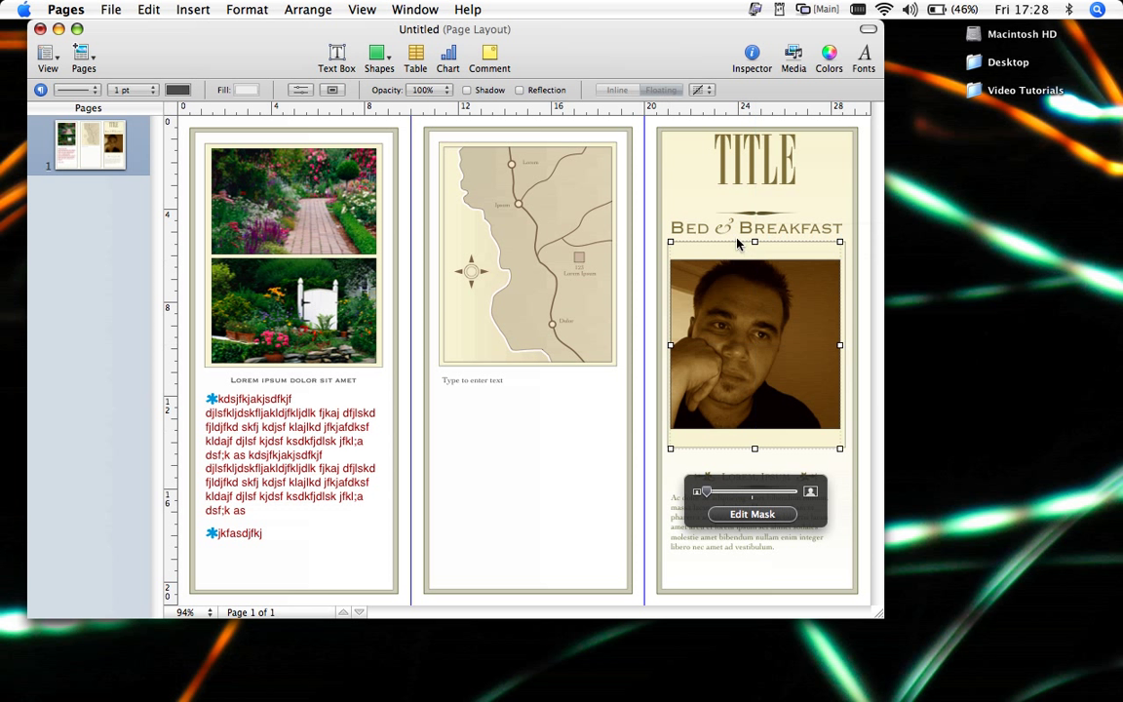
drag(755, 448, 755, 441)
click(751, 465)
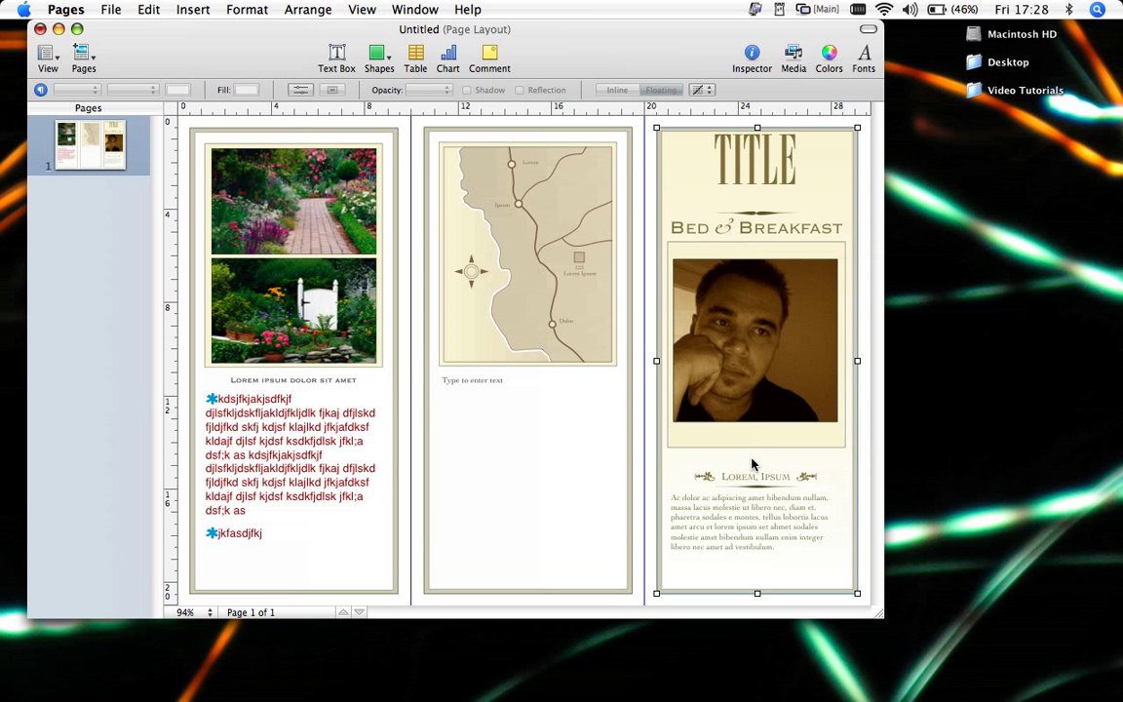
- Move the Lorem, Ipsum text box over the lower part of the portrait photo and bring it to the front
drag(730, 517, 703, 383)
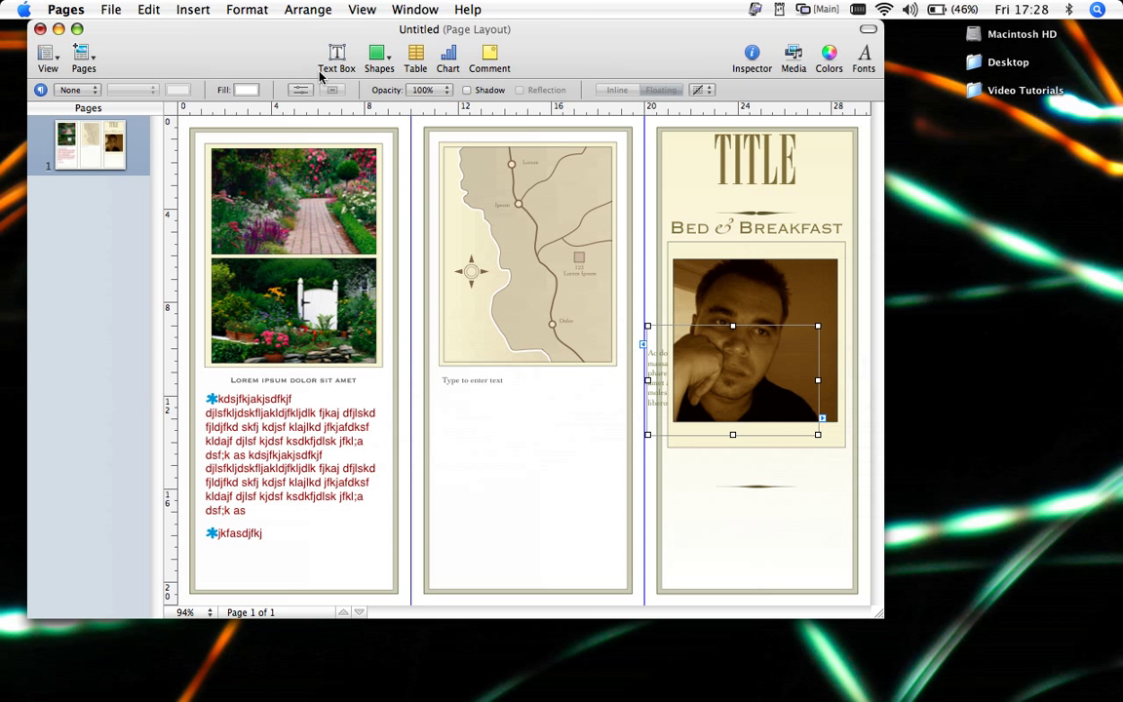
click(305, 12)
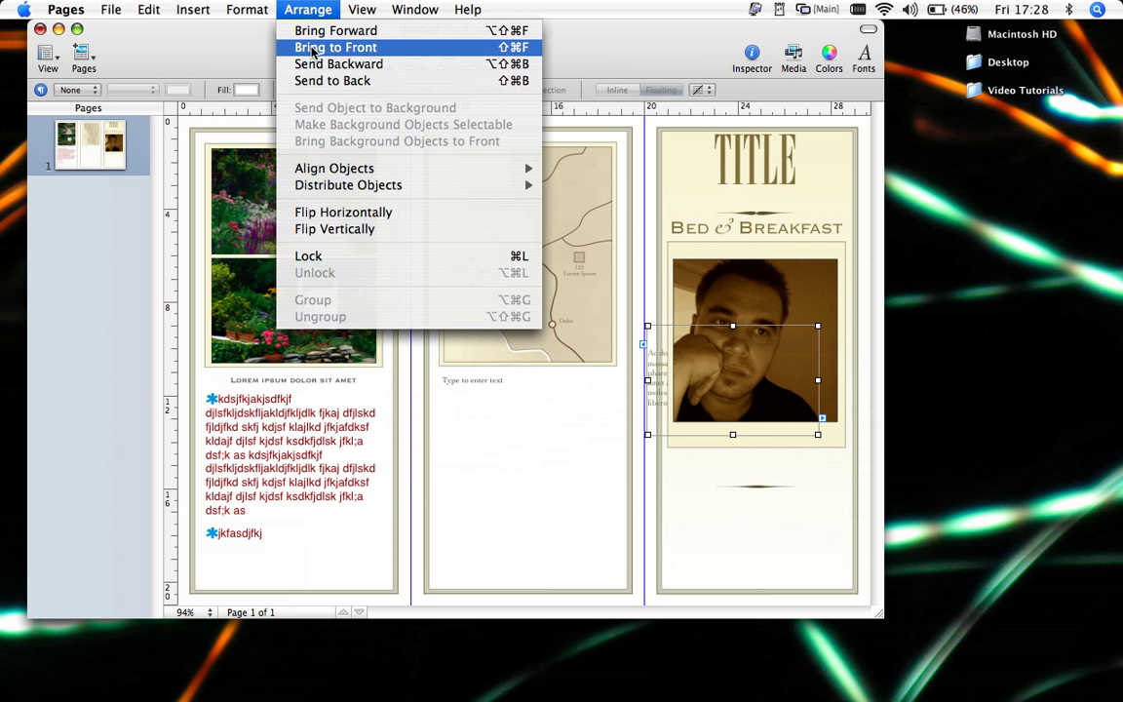
click(314, 49)
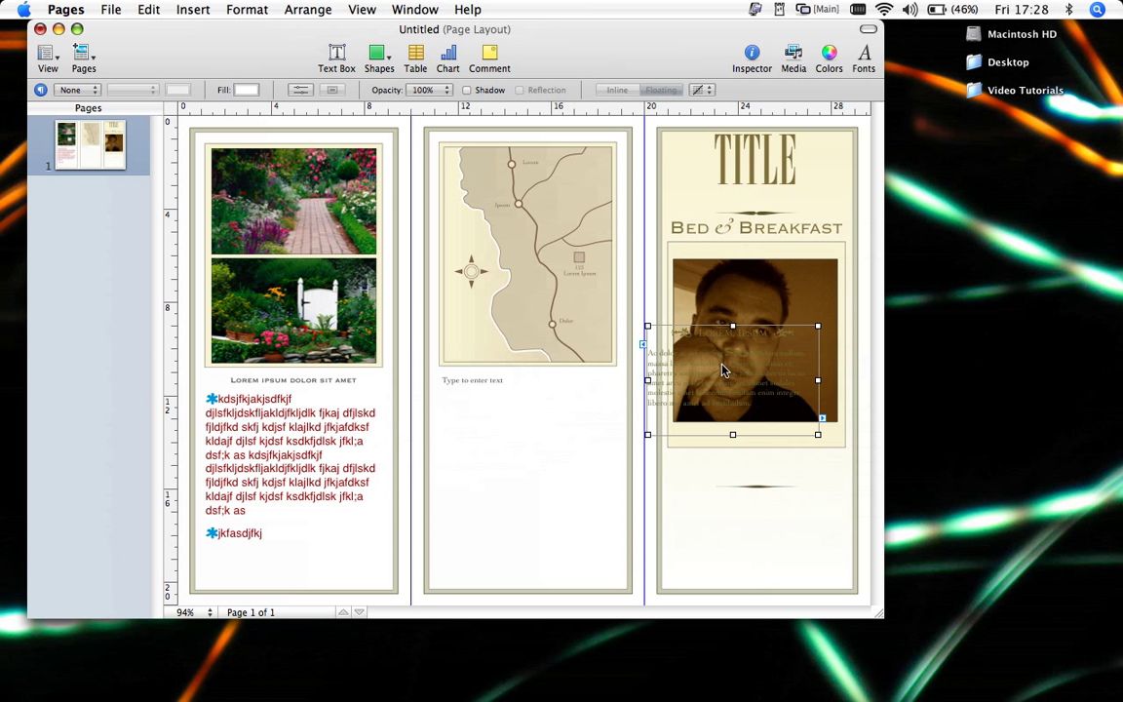
drag(724, 370, 749, 373)
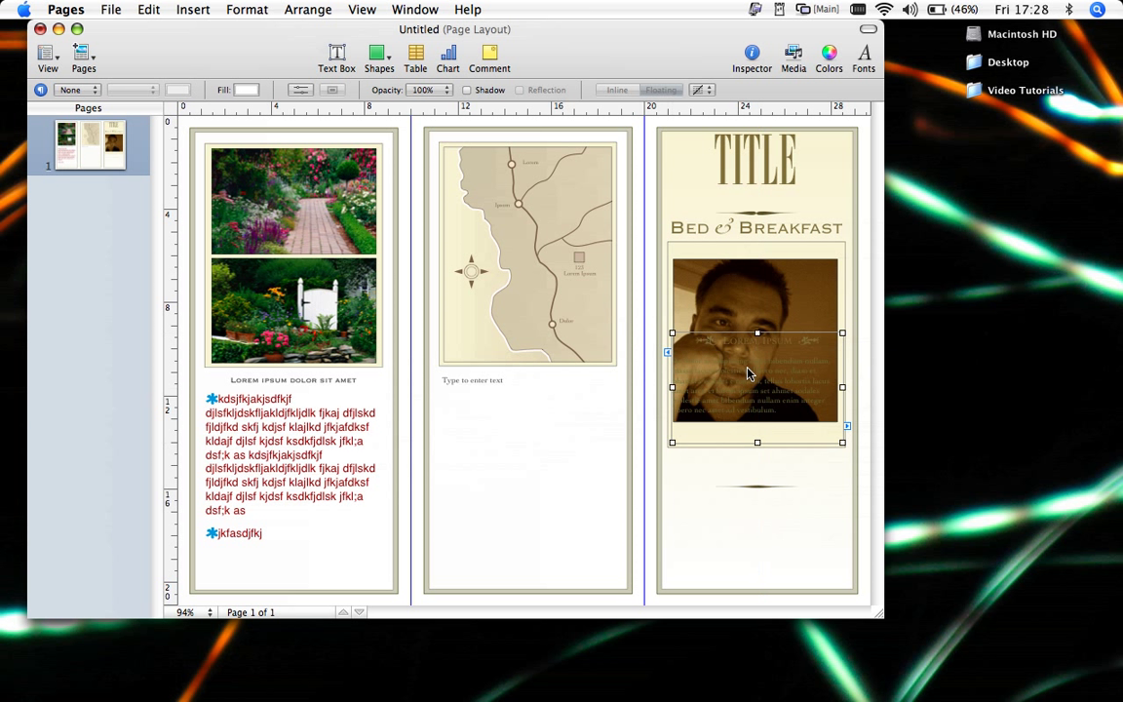
- Change the color of the body paragraph over the portrait photo to white
triple_click(749, 373)
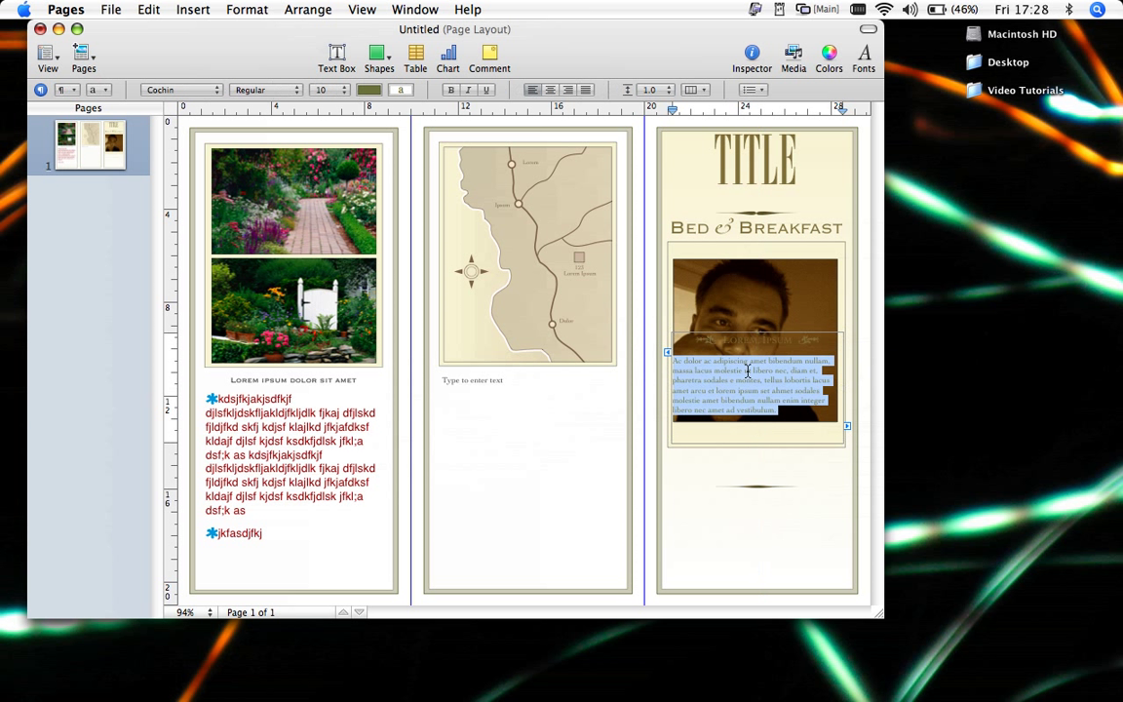
click(370, 91)
click(341, 102)
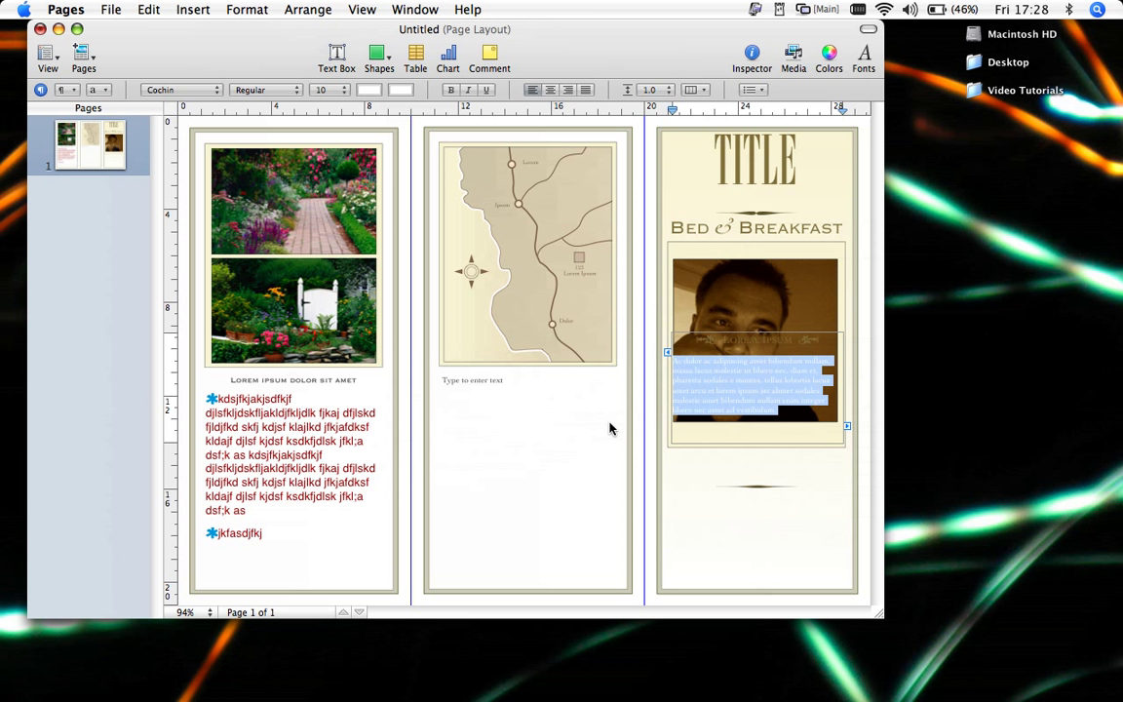
click(708, 519)
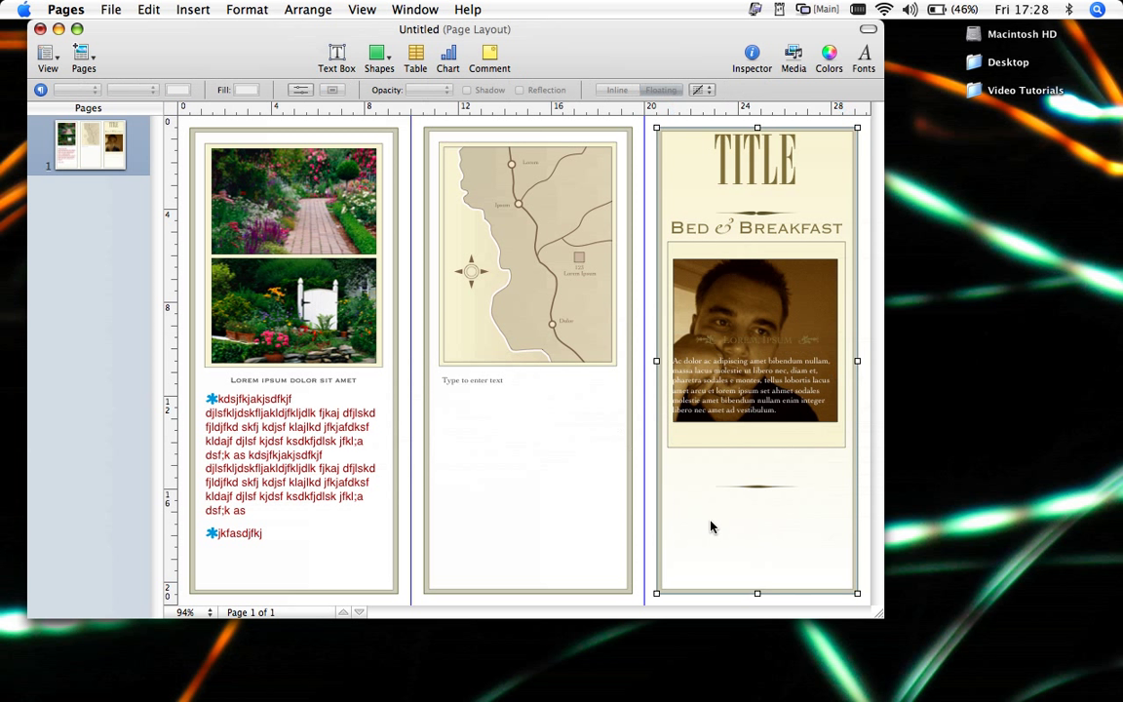
- Delete the decorative divider line below the portrait photo
click(758, 491)
click(759, 491)
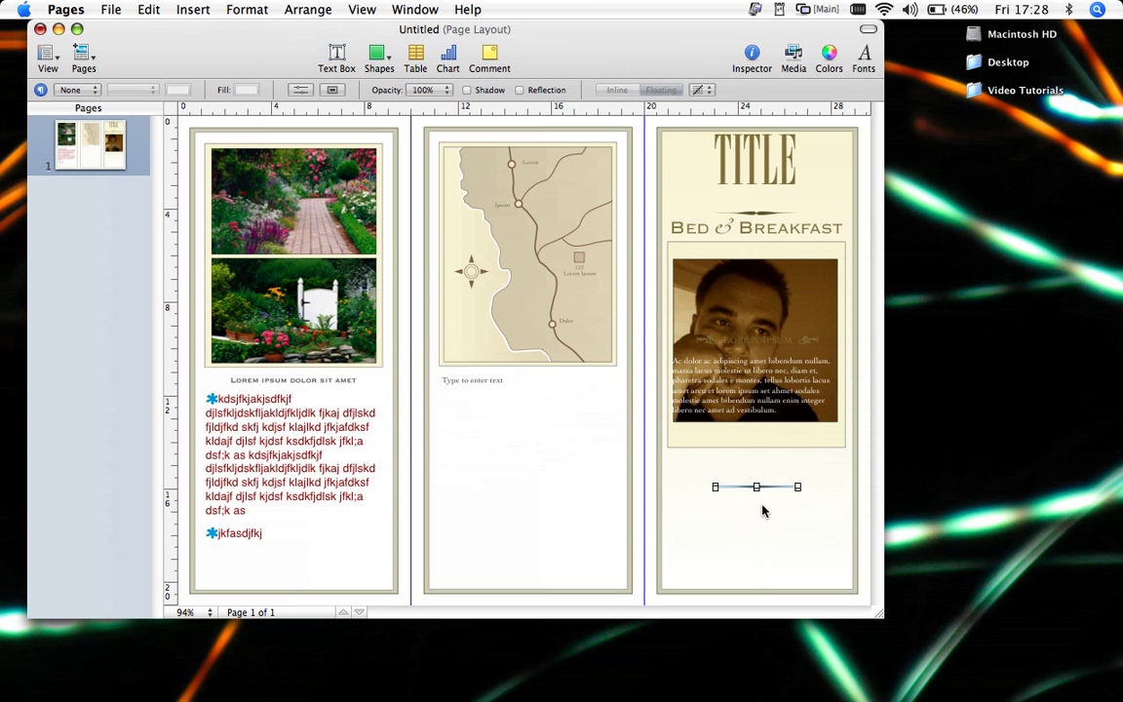
key(Delete)
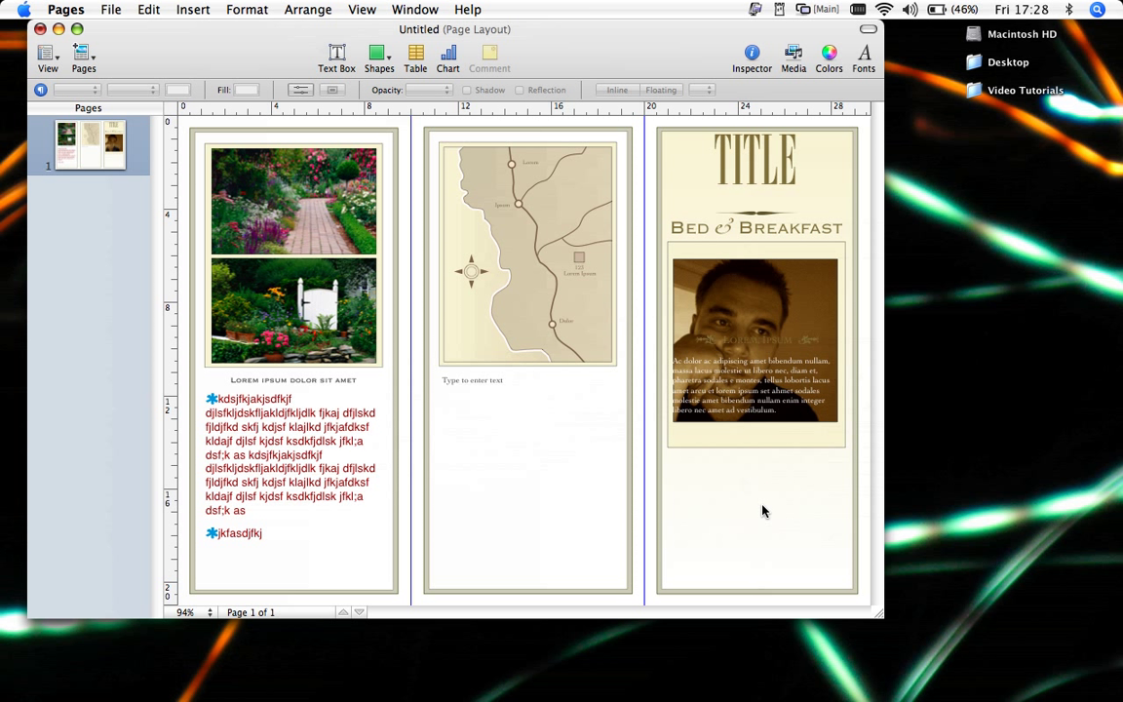
- Select the portrait photo inside its mask and rotate it freehand to about 337°
click(809, 308)
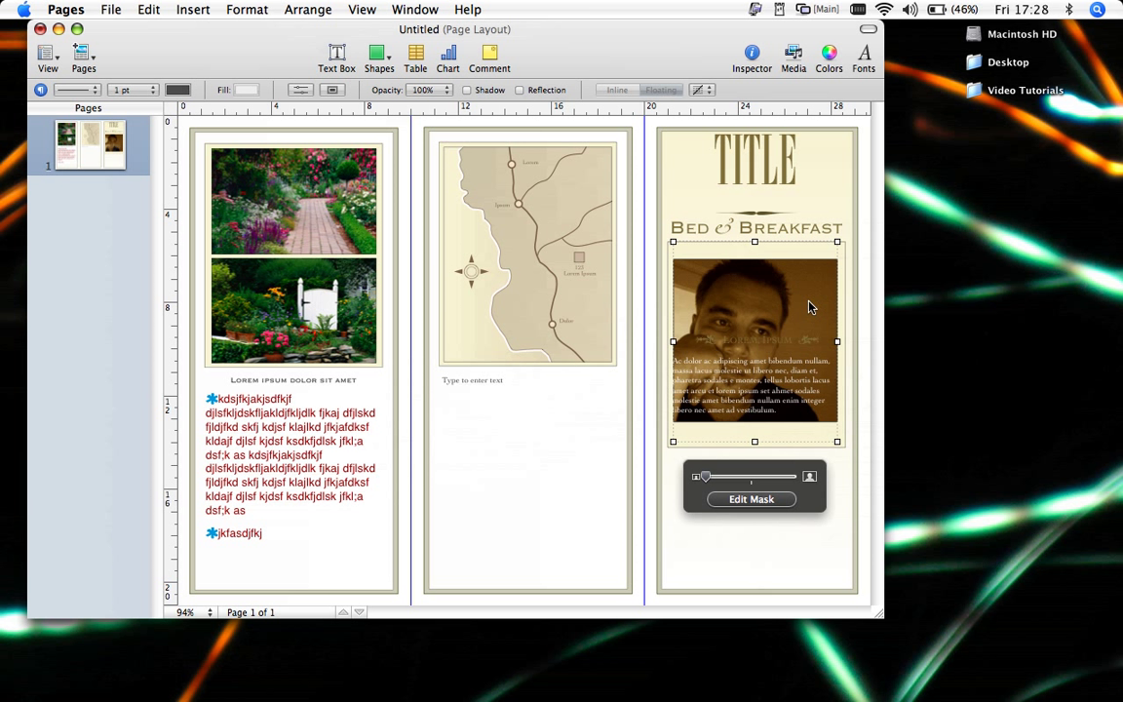
double_click(809, 308)
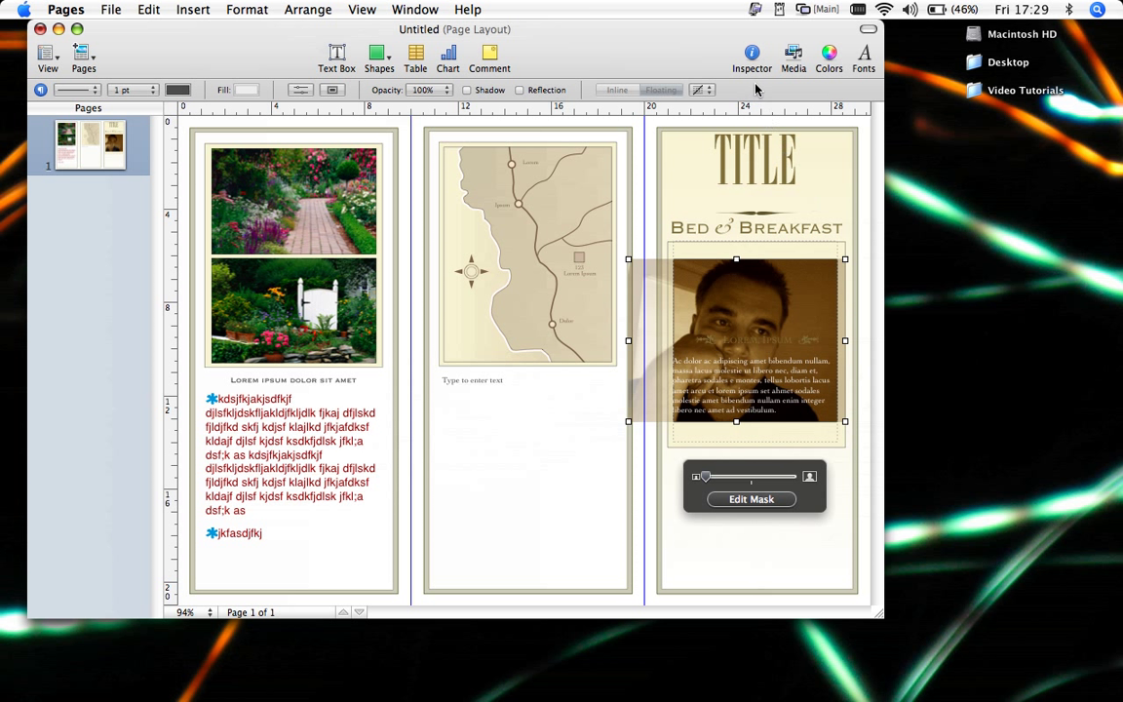
click(752, 53)
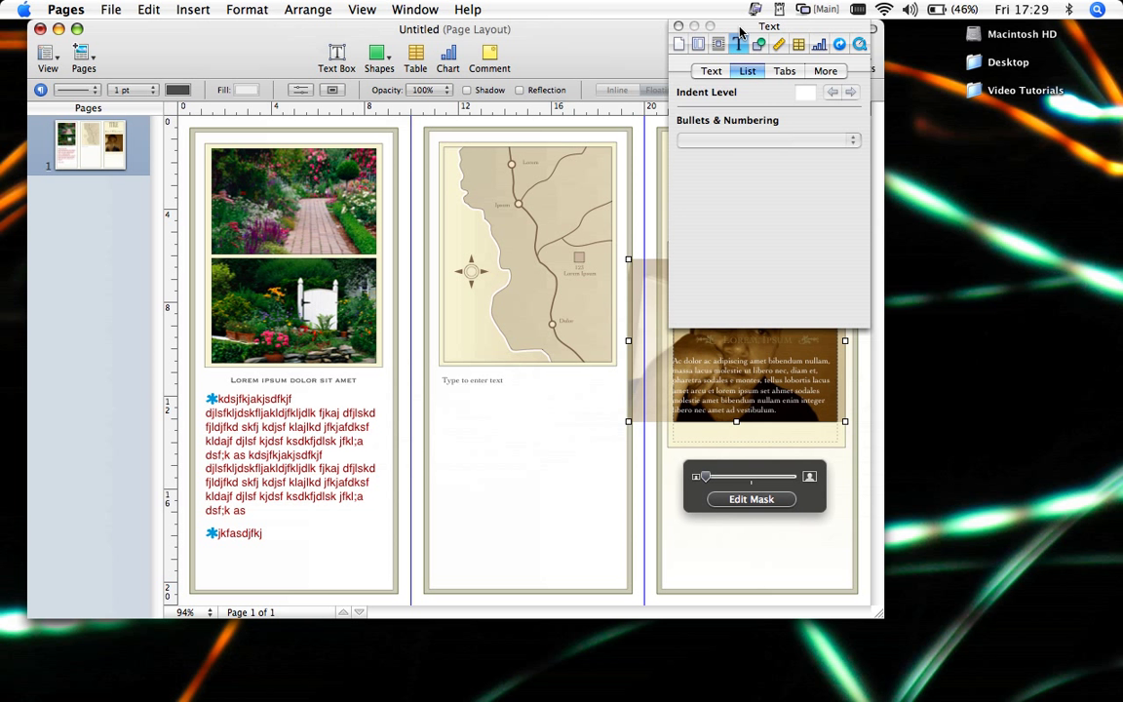
drag(771, 30, 929, 32)
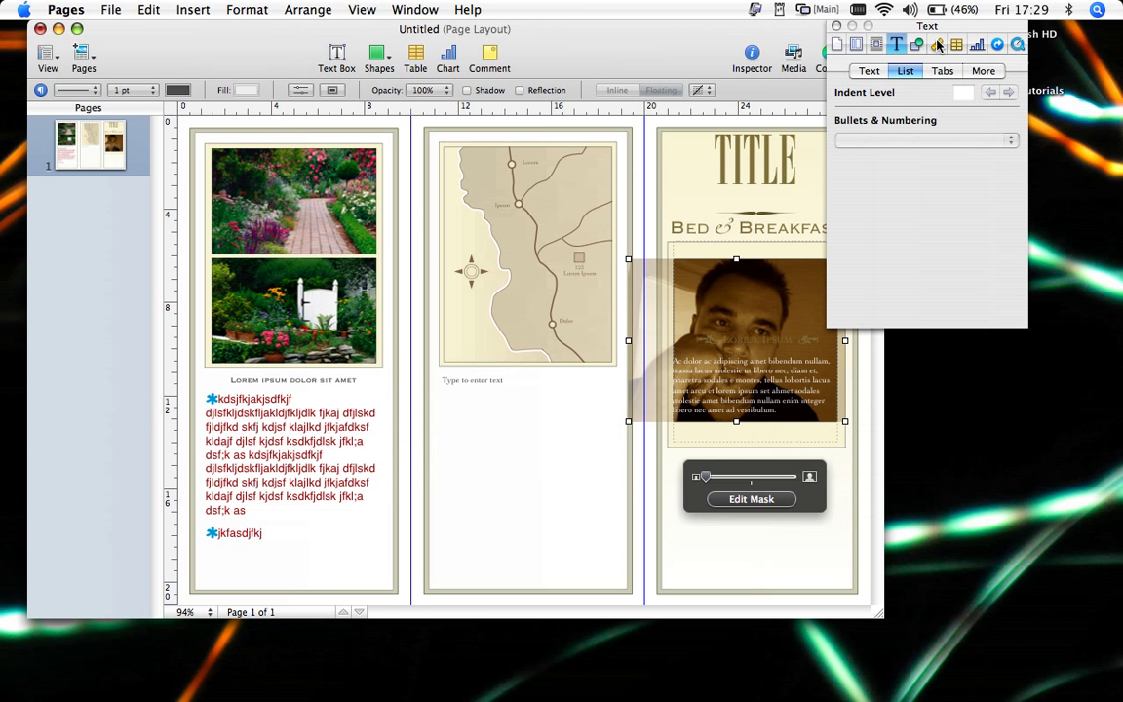
click(936, 44)
drag(904, 295, 928, 302)
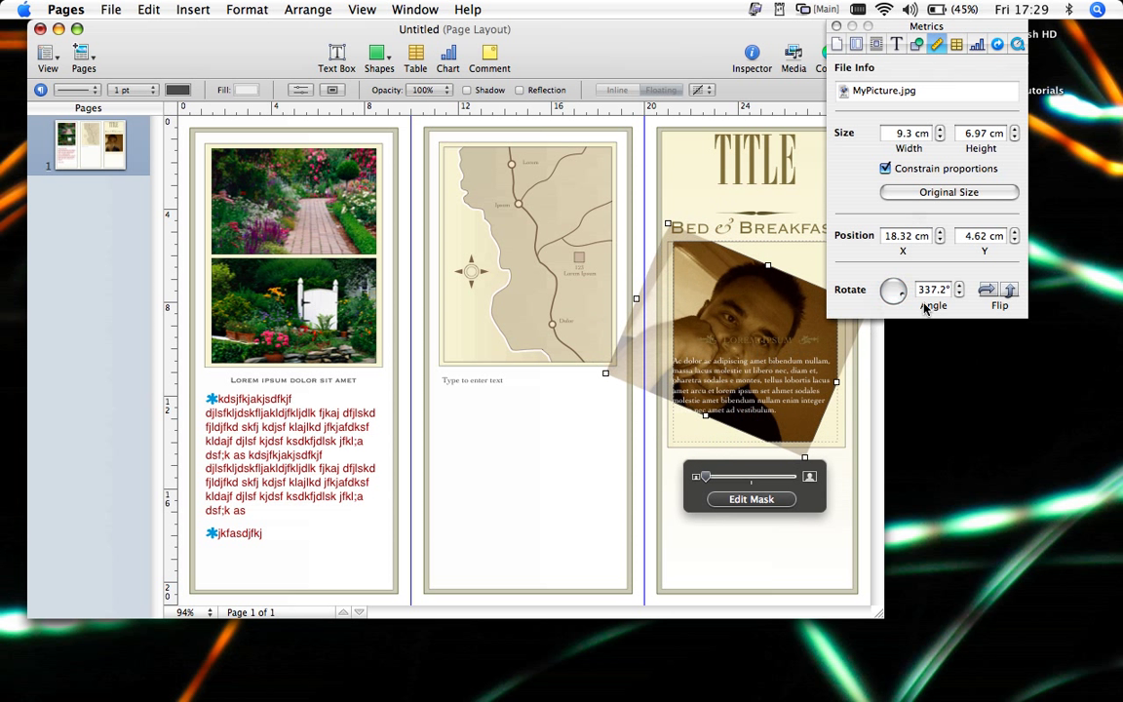
- Set the portrait photo's rotation angle to 90° and return it to 0°
click(929, 288)
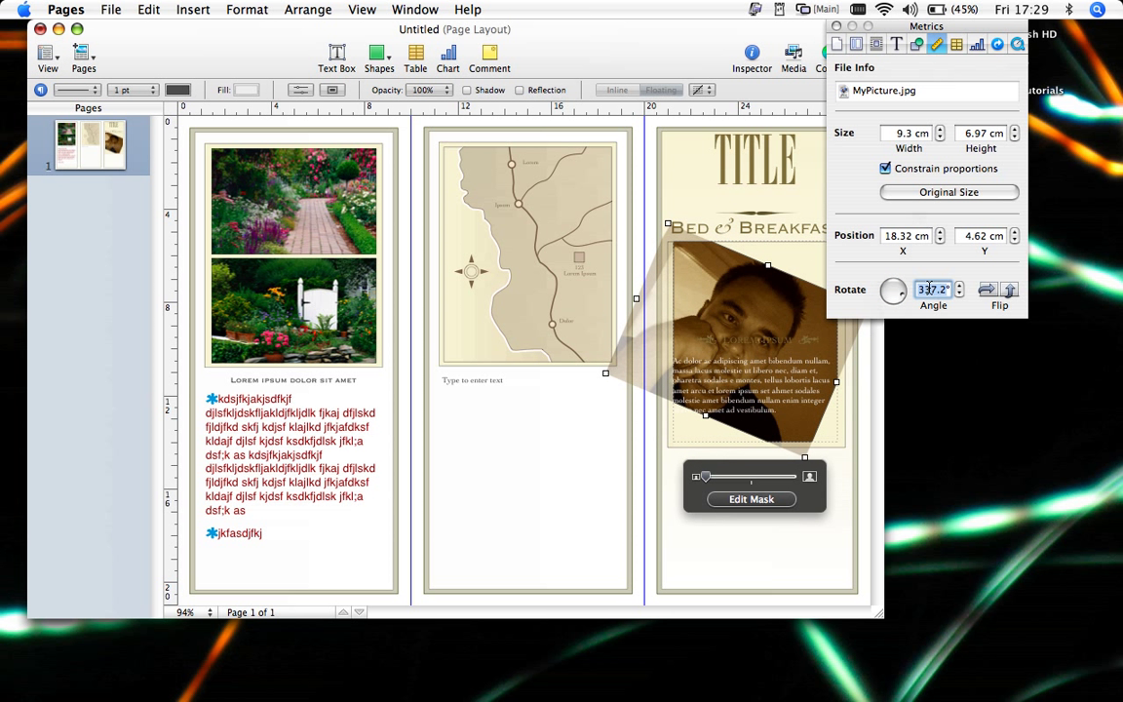
text(90)
key(Return)
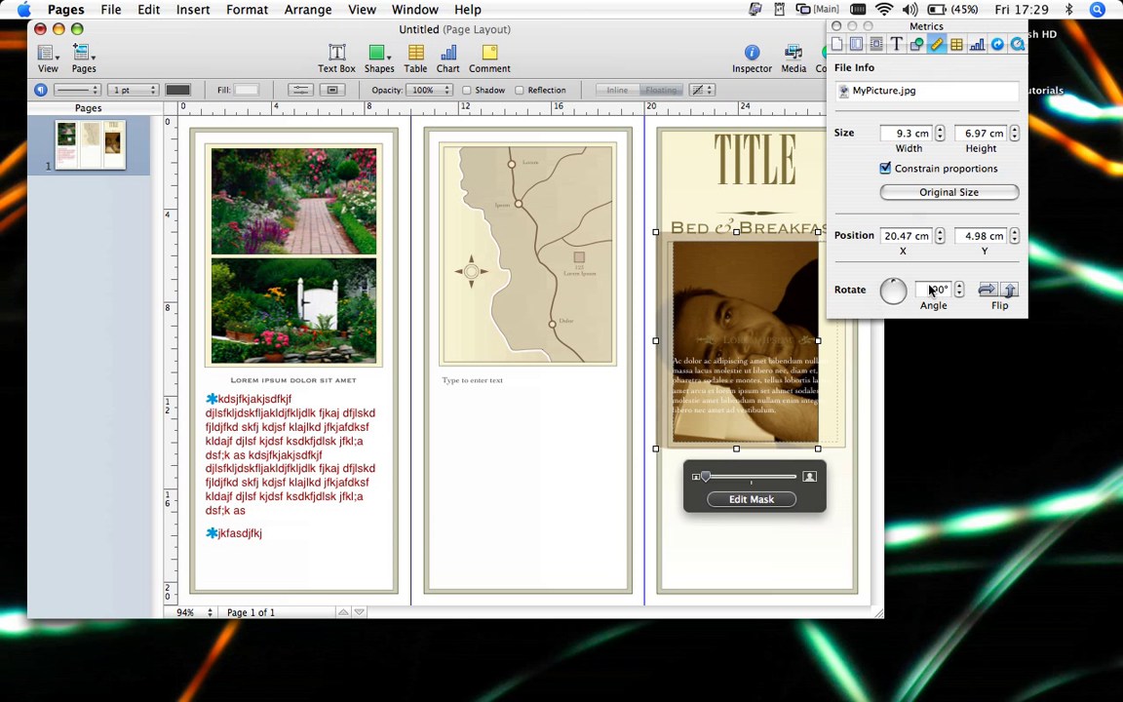
click(931, 290)
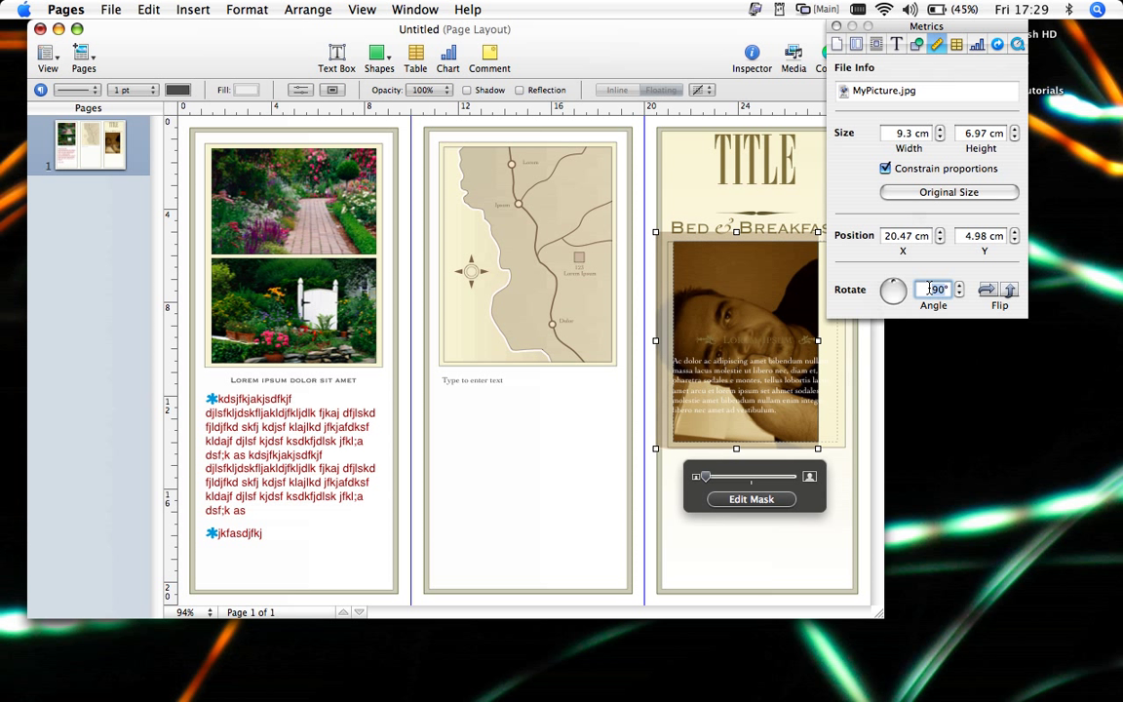
text(0)
key(Return)
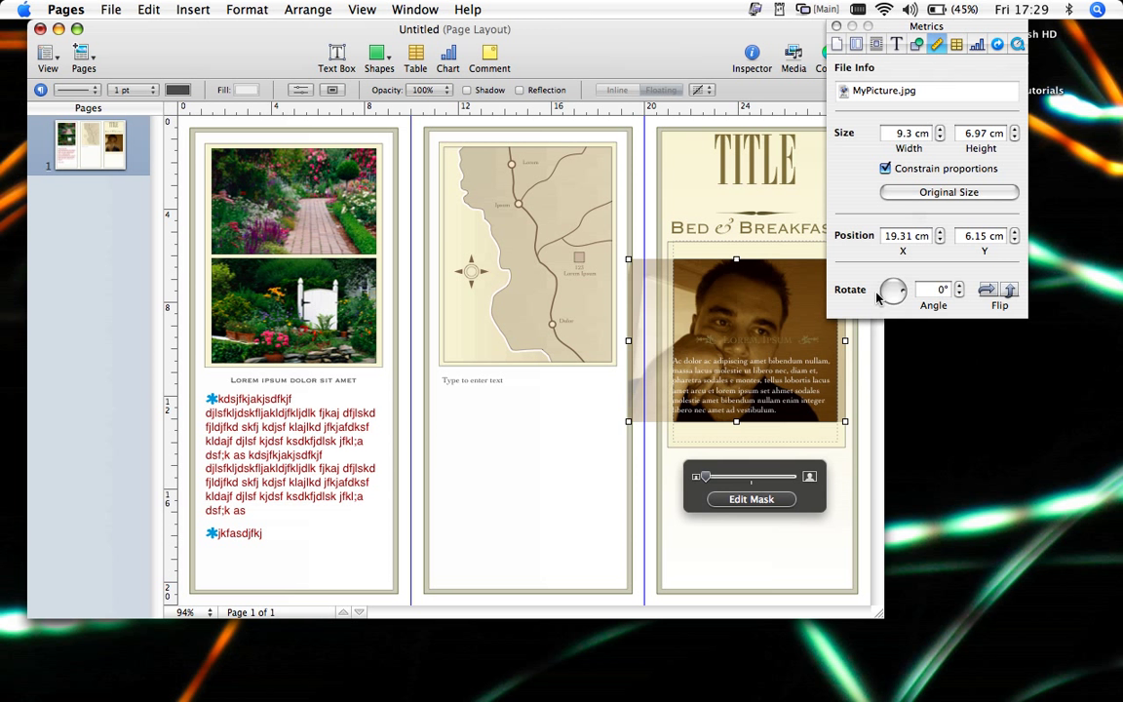
- Rotate the bulleted text box below the garden photos to about 358°, reset its angle to 0° and close the inspector
click(276, 397)
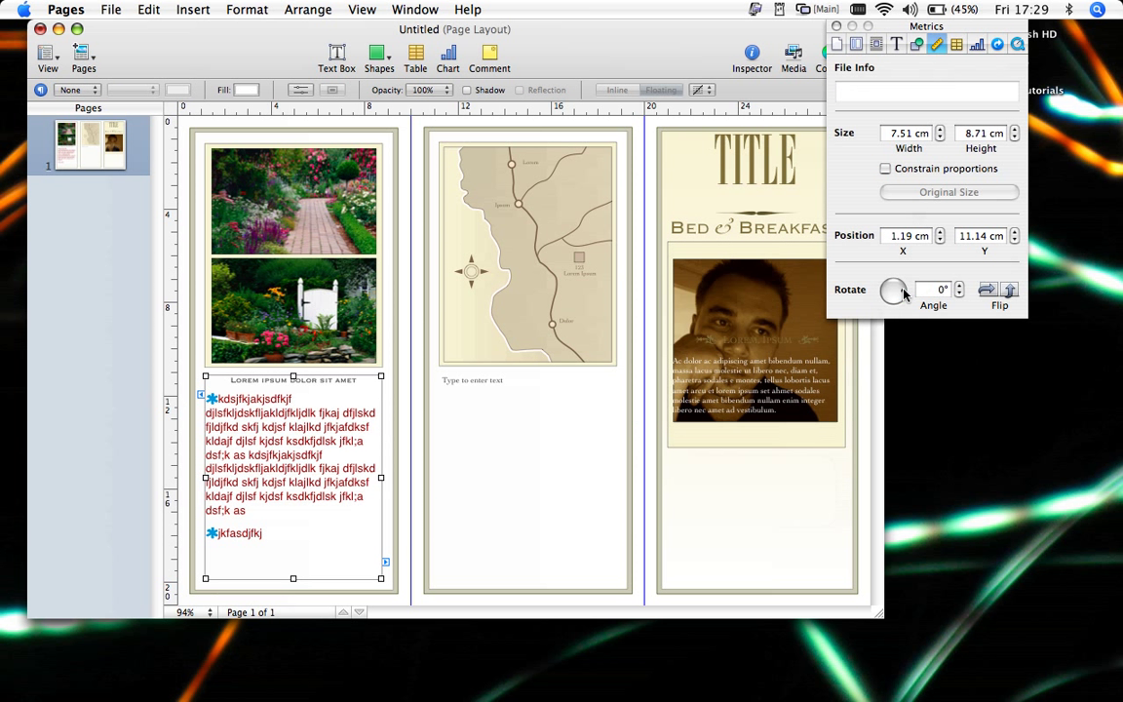
mouse_move(904, 294)
mouse_down()
mouse_move(901, 284)
mouse_move(906, 303)
mouse_move(924, 291)
mouse_up()
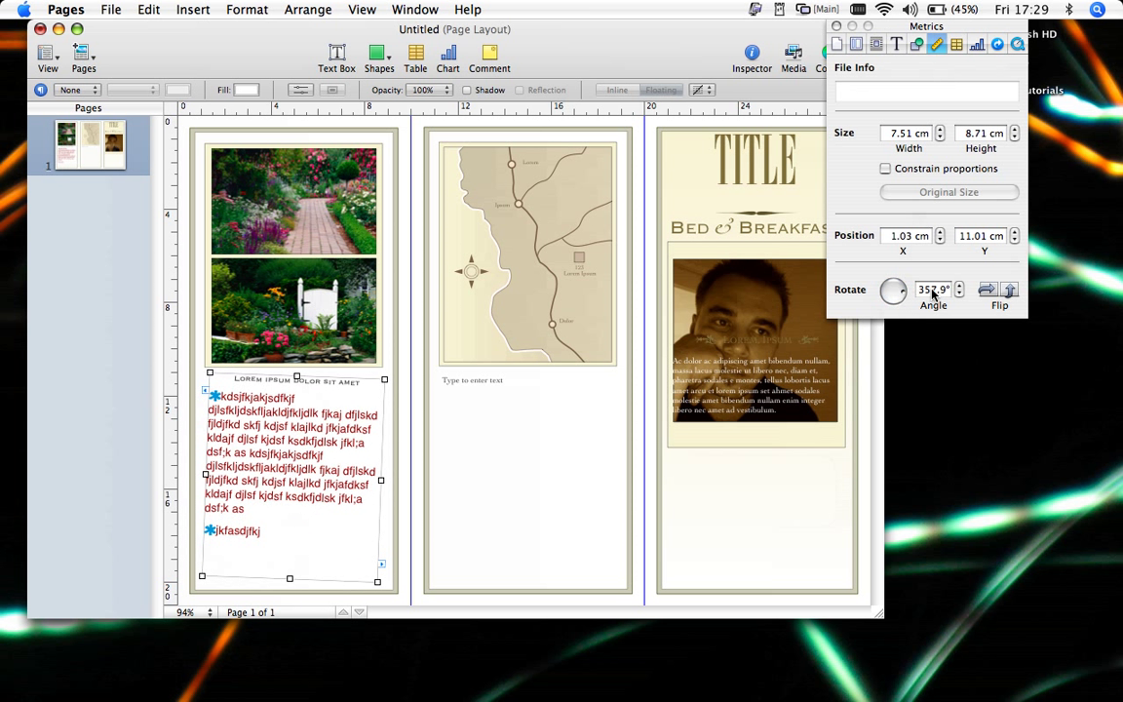
click(933, 292)
text(0)
key(Return)
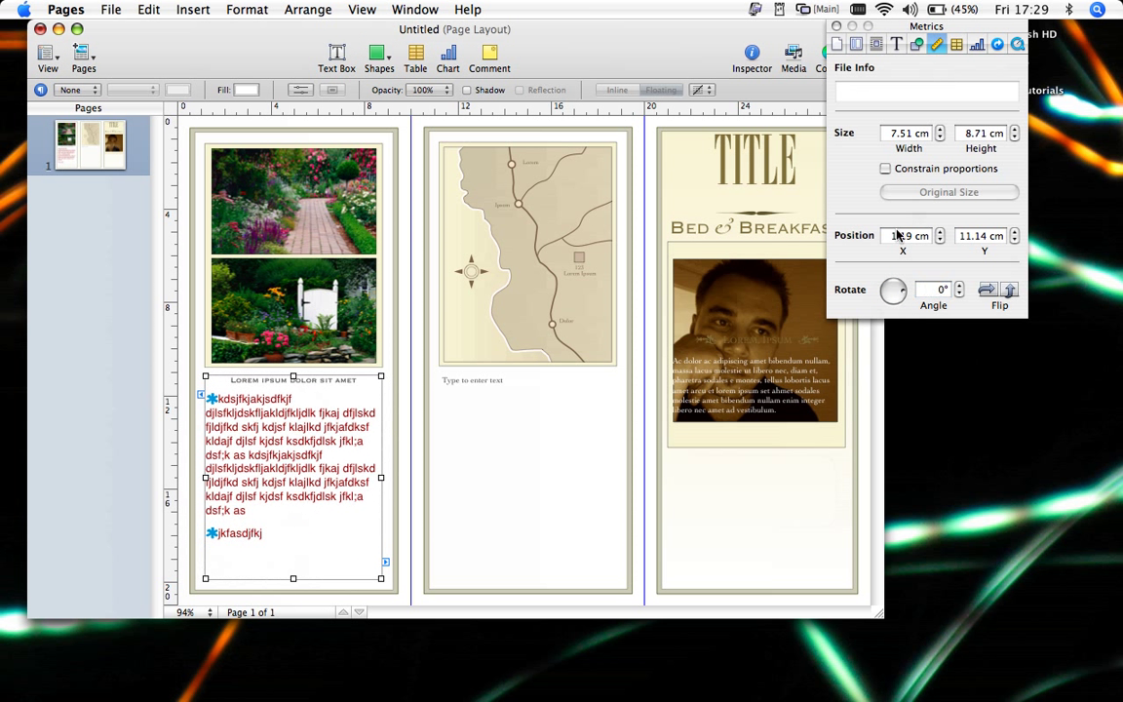
click(837, 27)
- Add a reflection to the portrait photo below the Bed & Breakfast heading
click(755, 294)
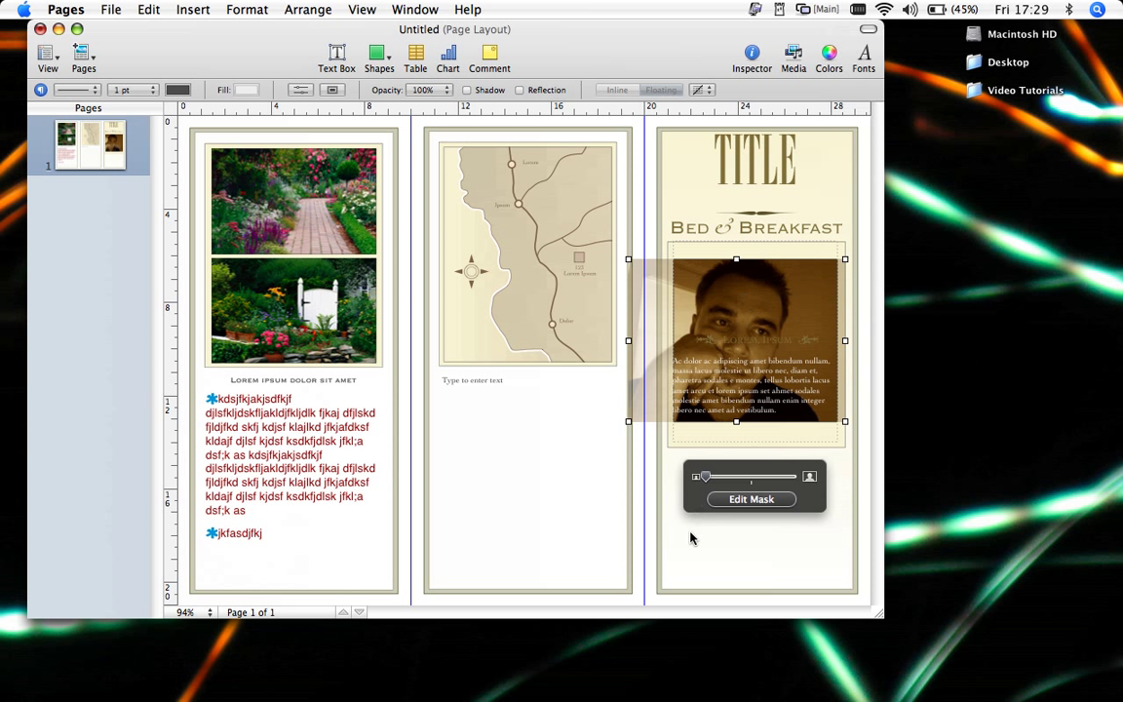
click(694, 455)
click(716, 304)
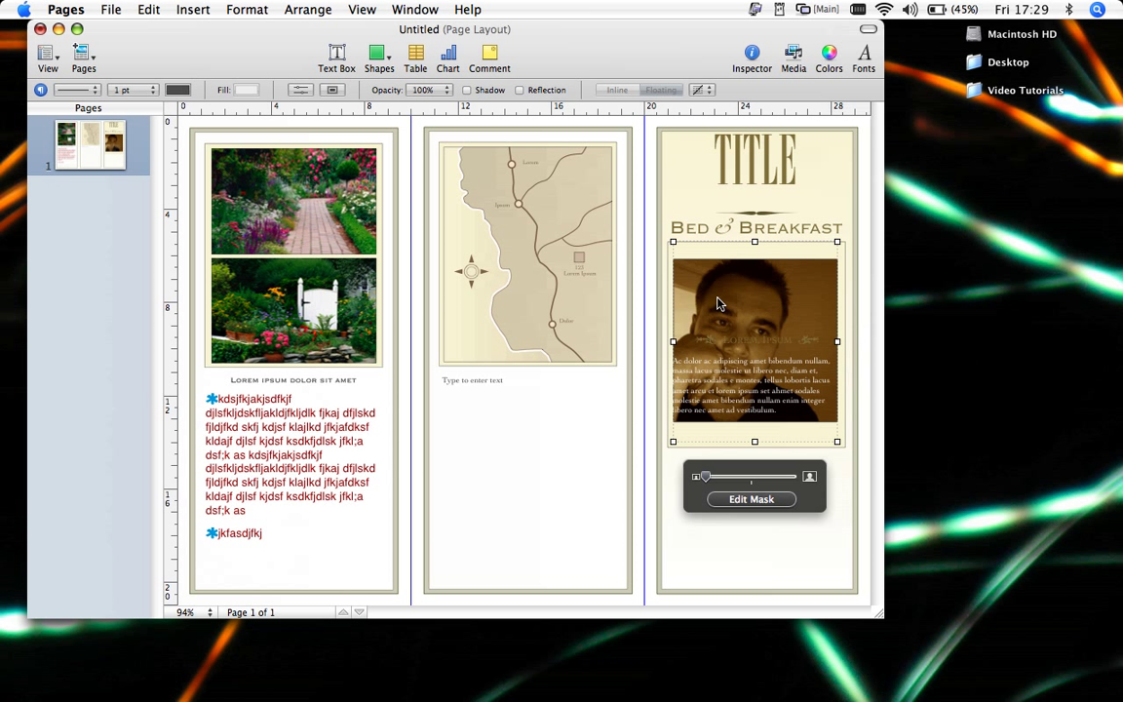
click(519, 90)
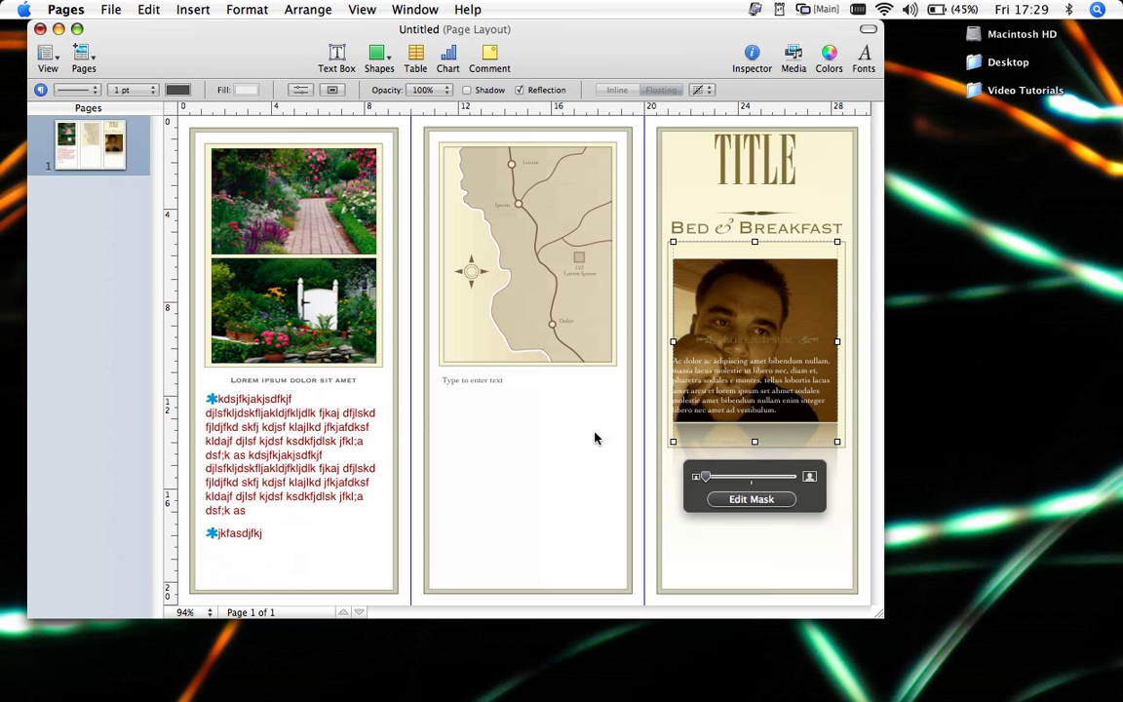
click(751, 484)
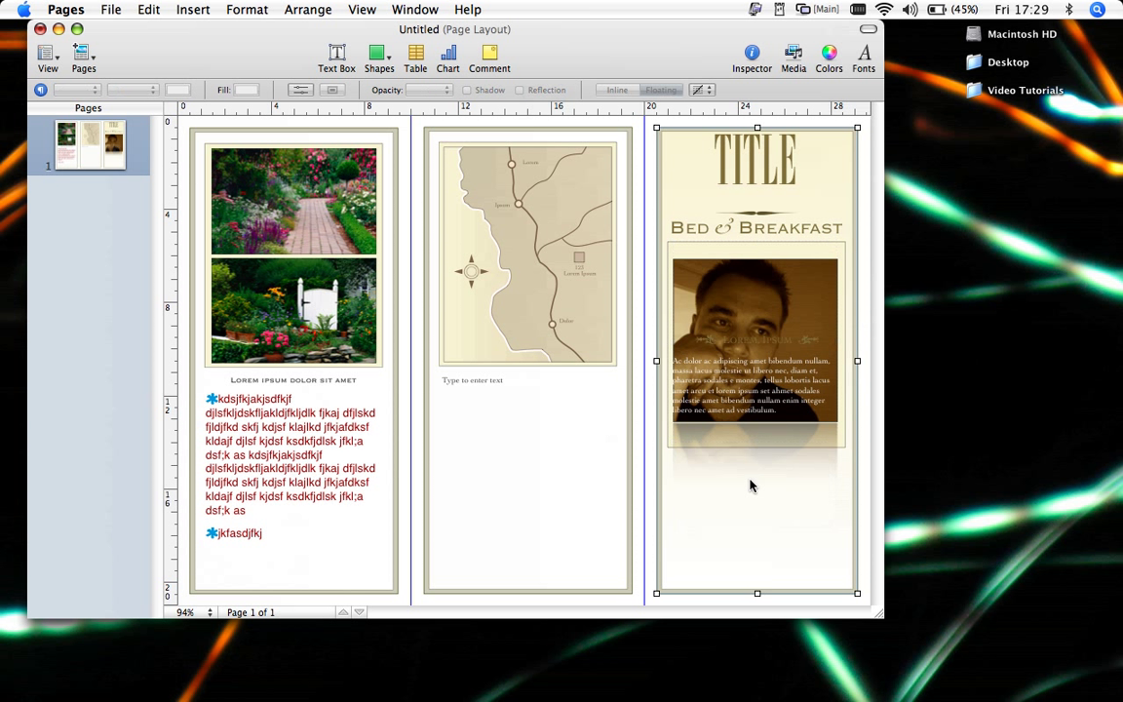
- Add the song Red from the iTunes library as an enlarged speaker icon below the portrait photo
click(795, 56)
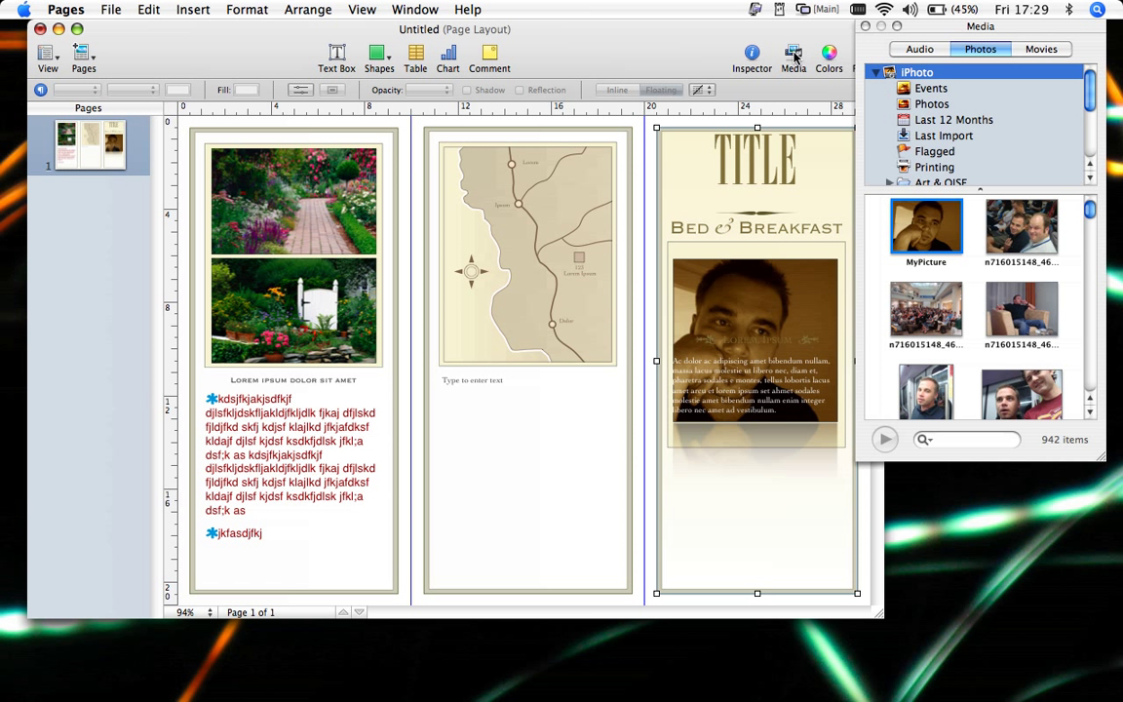
click(918, 50)
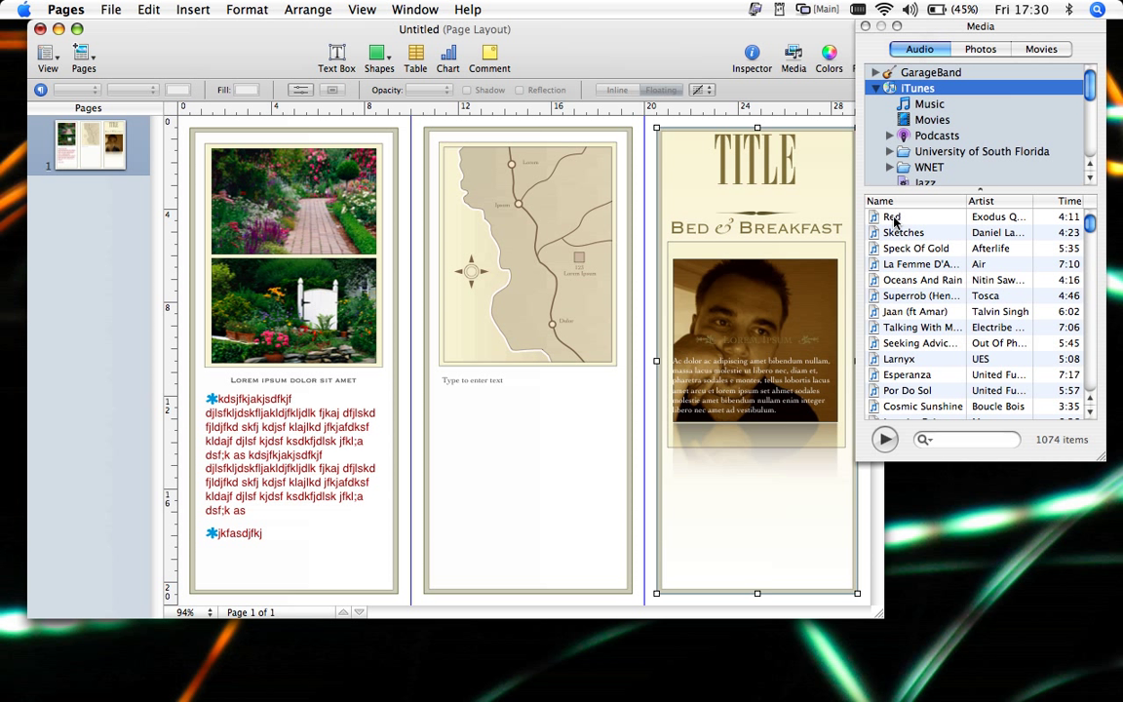
drag(894, 222, 568, 444)
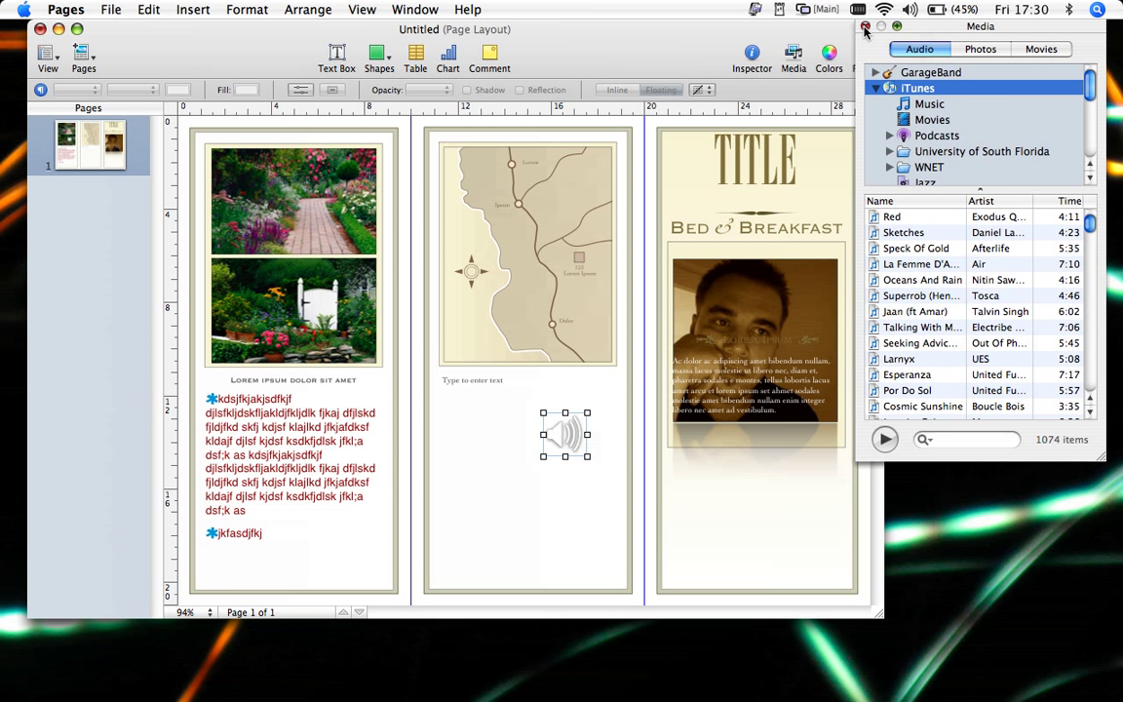
click(791, 51)
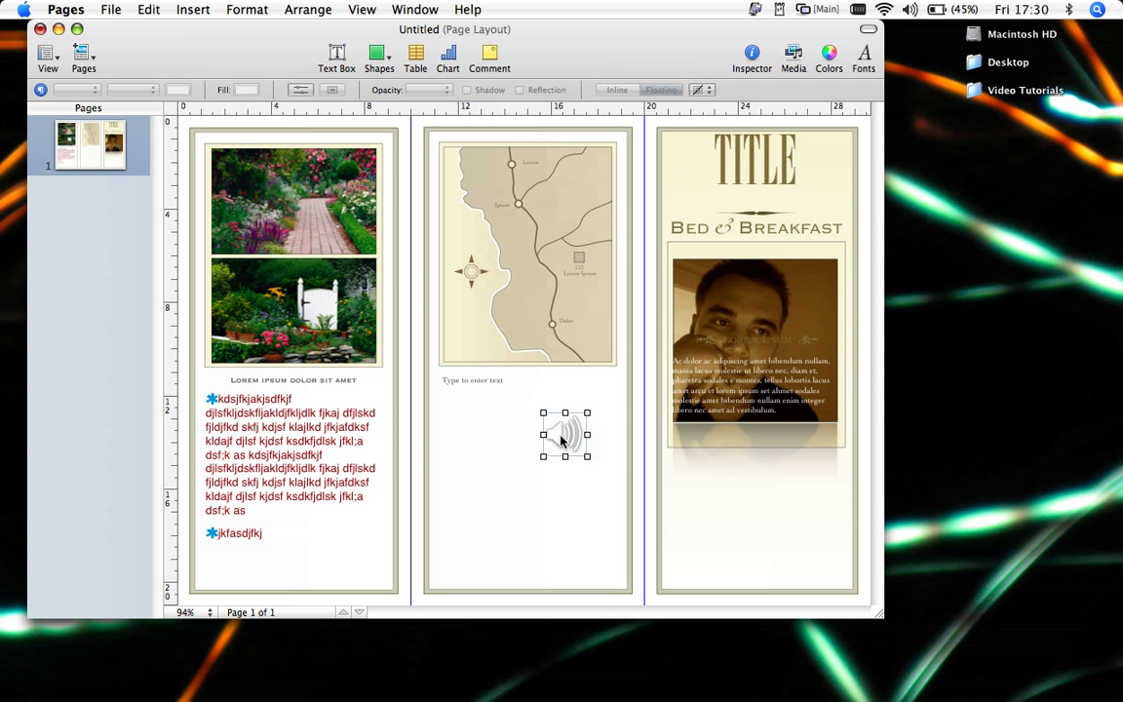
drag(560, 440, 682, 453)
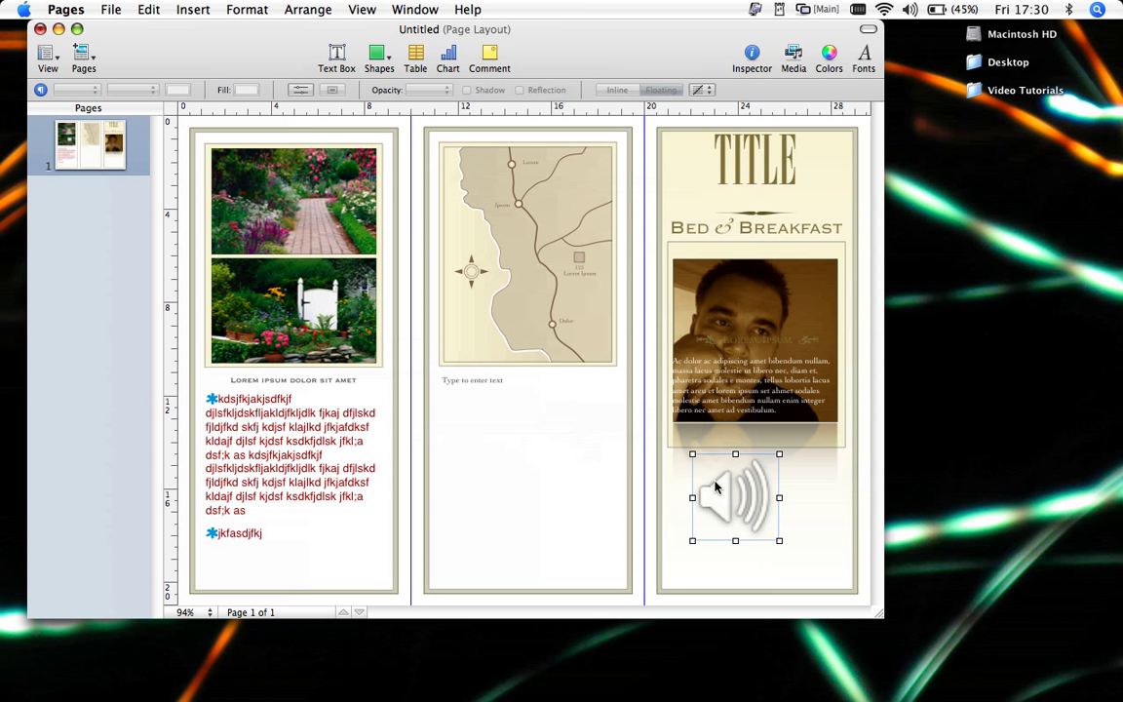
drag(727, 495, 747, 514)
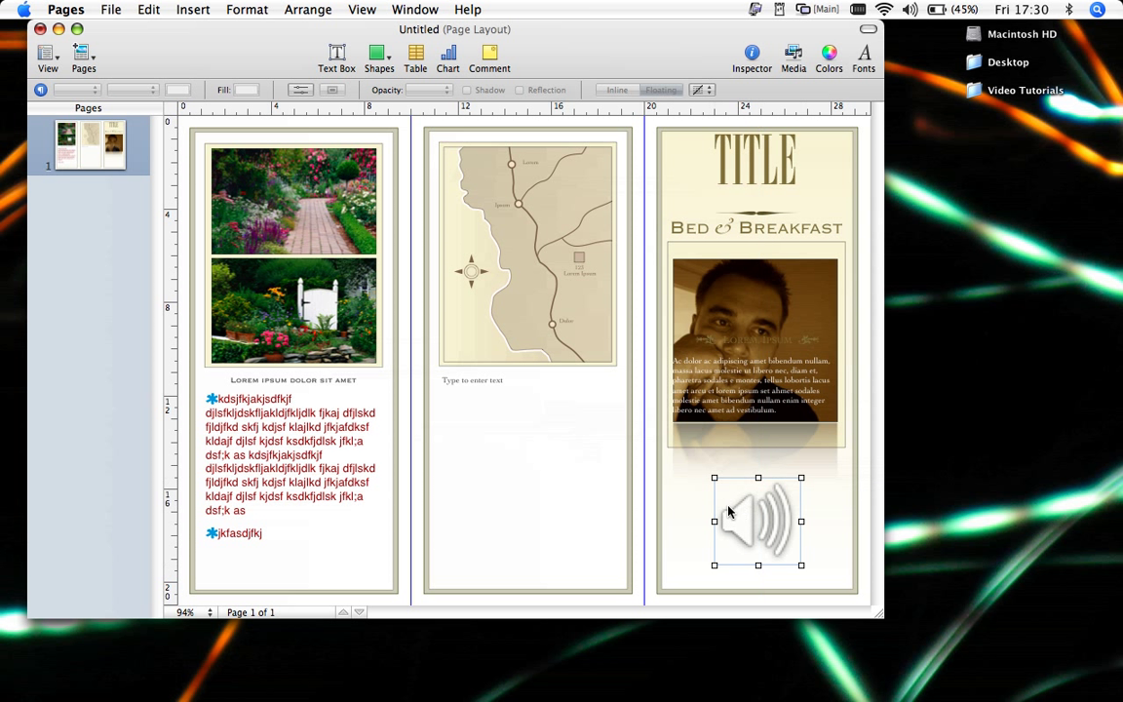
- Lower the Red audio clip's volume, trim its start and stop points inward from both ends, and close the inspector
click(671, 514)
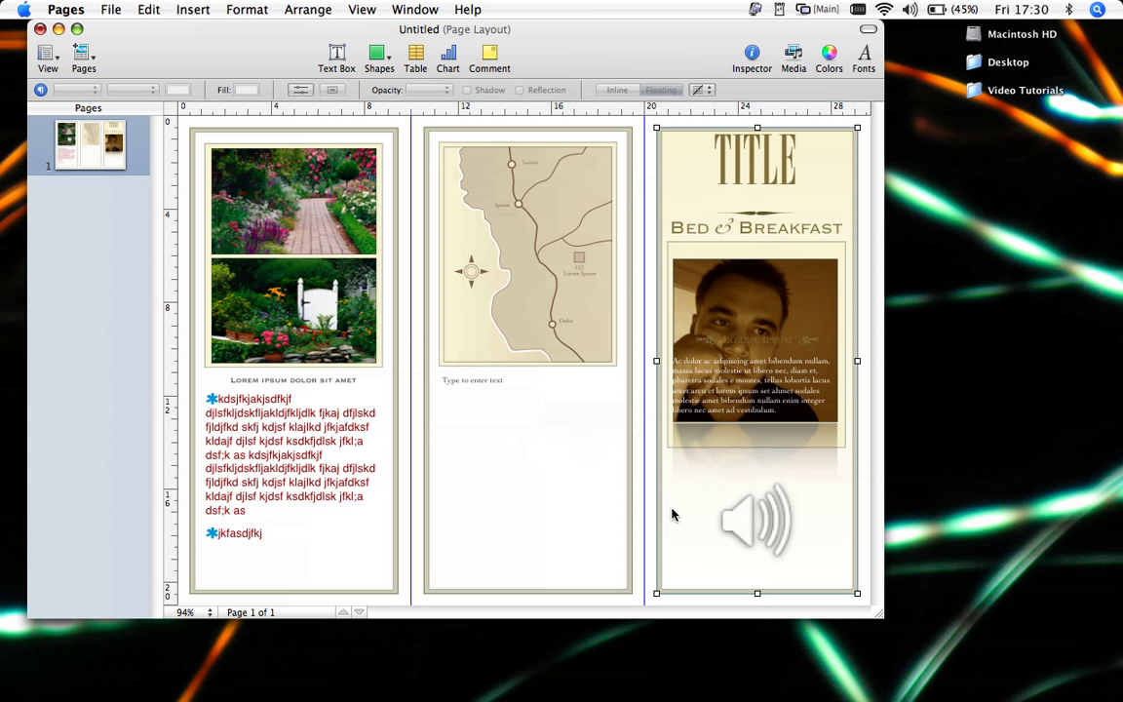
click(740, 532)
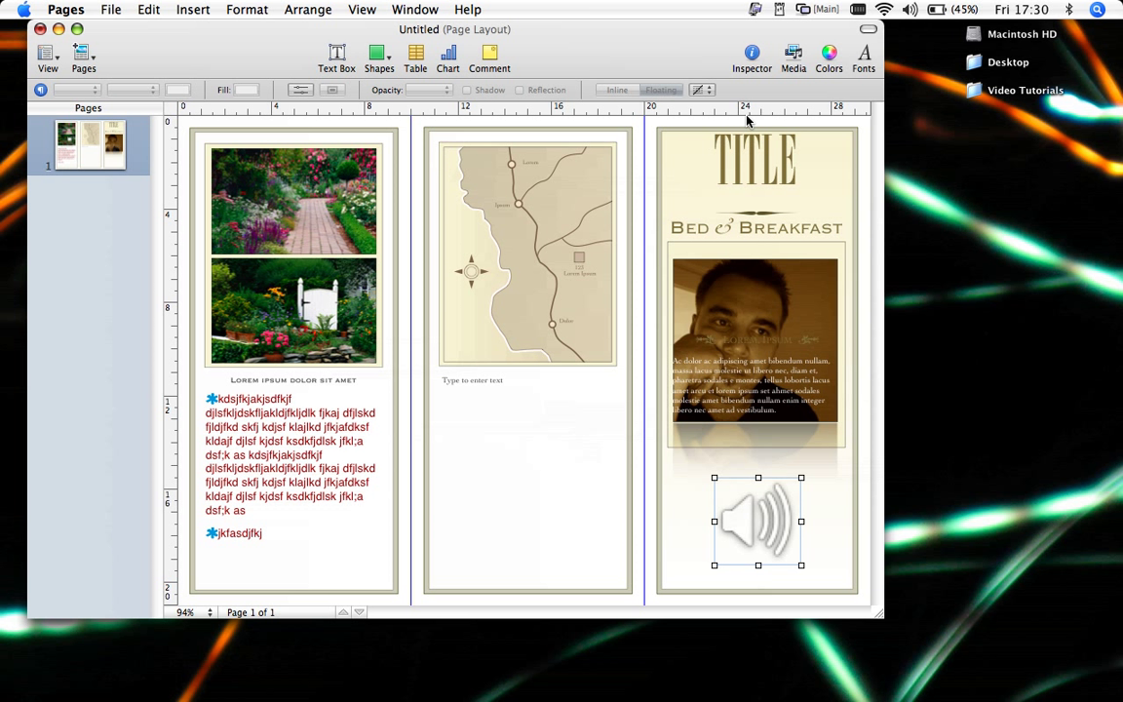
click(752, 54)
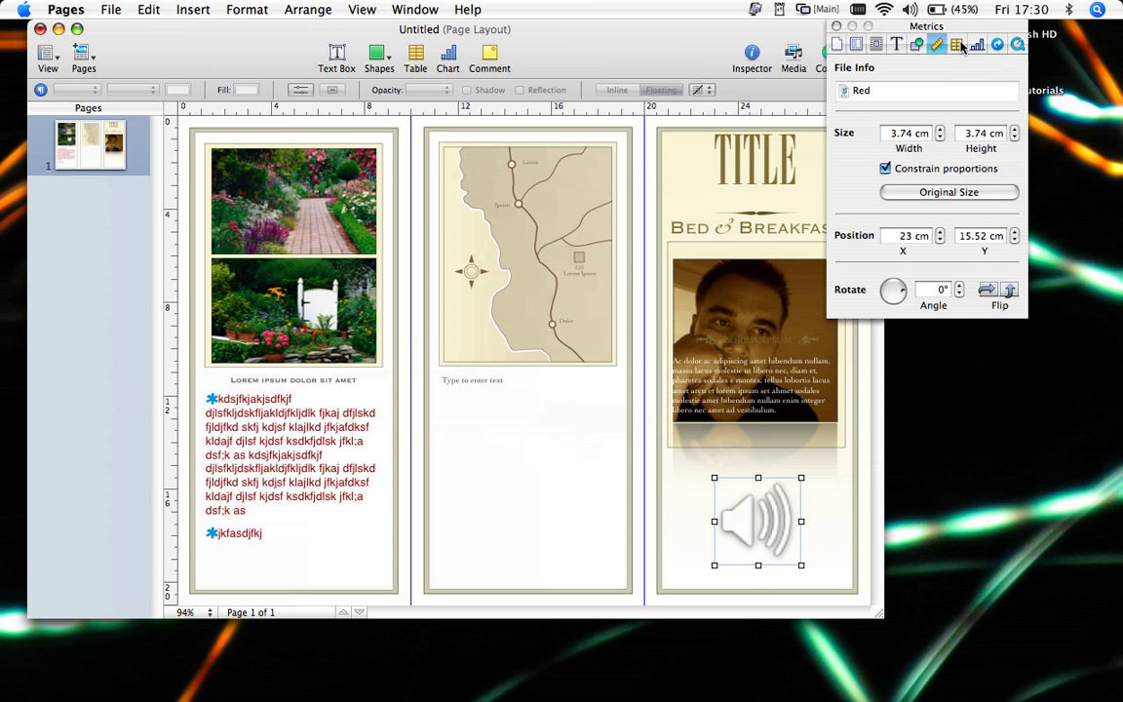
click(1017, 45)
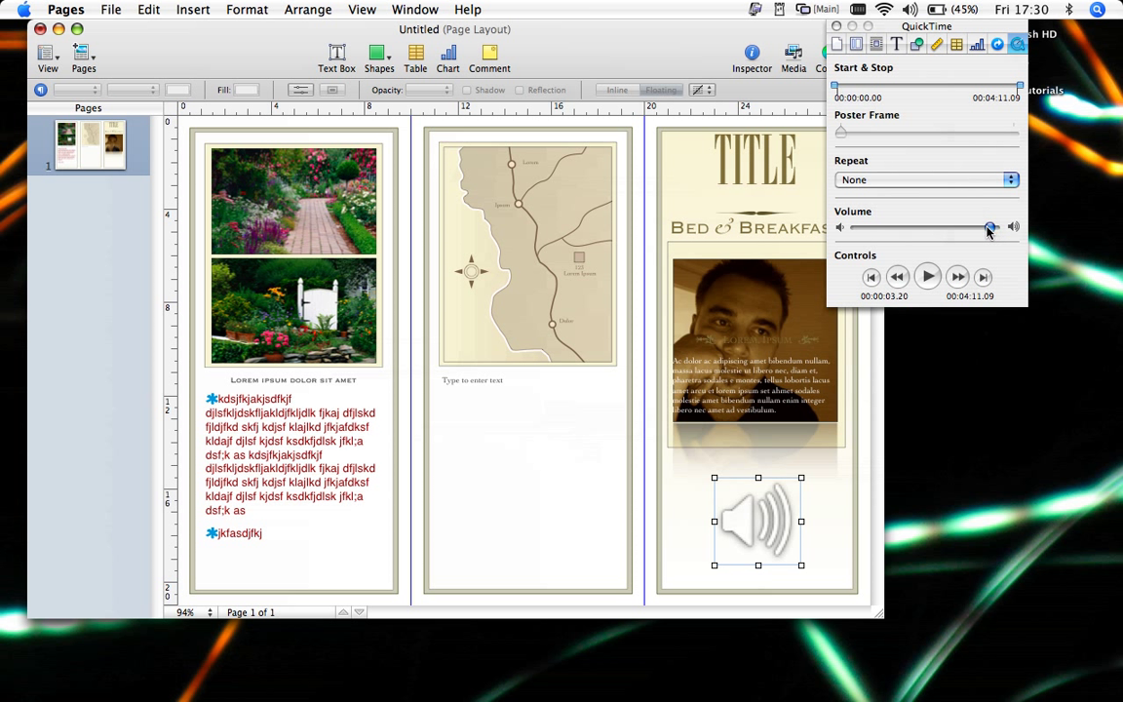
drag(993, 227, 879, 228)
drag(840, 90, 899, 85)
drag(1017, 87, 909, 90)
click(836, 27)
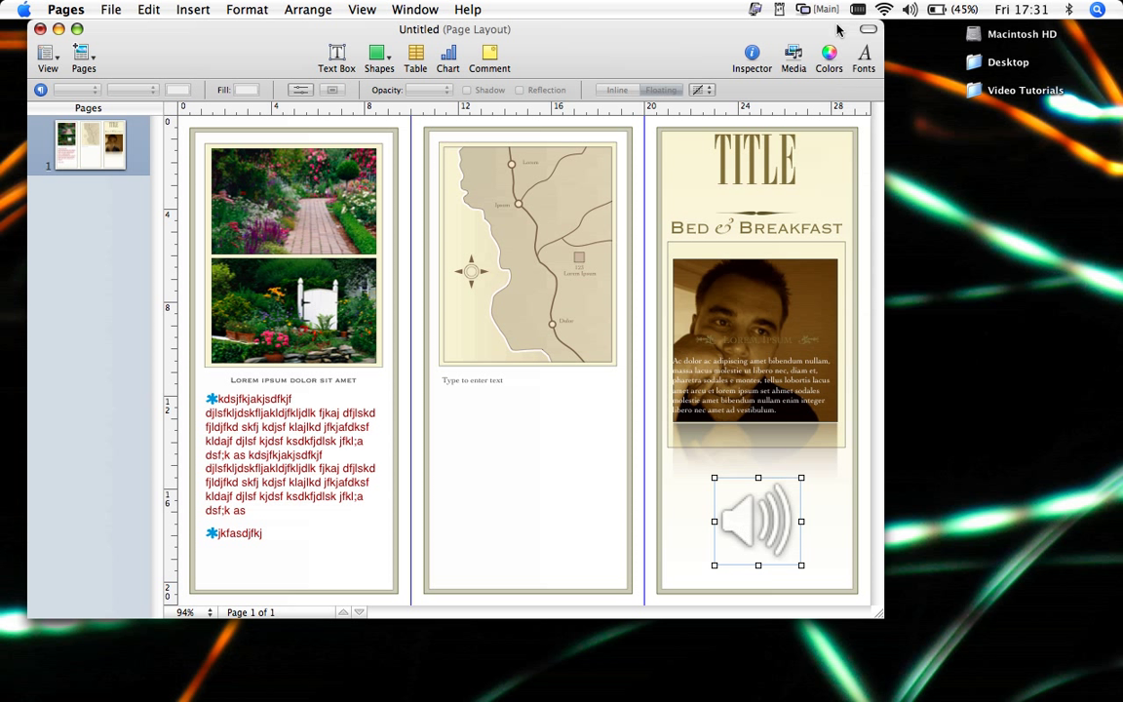
click(389, 60)
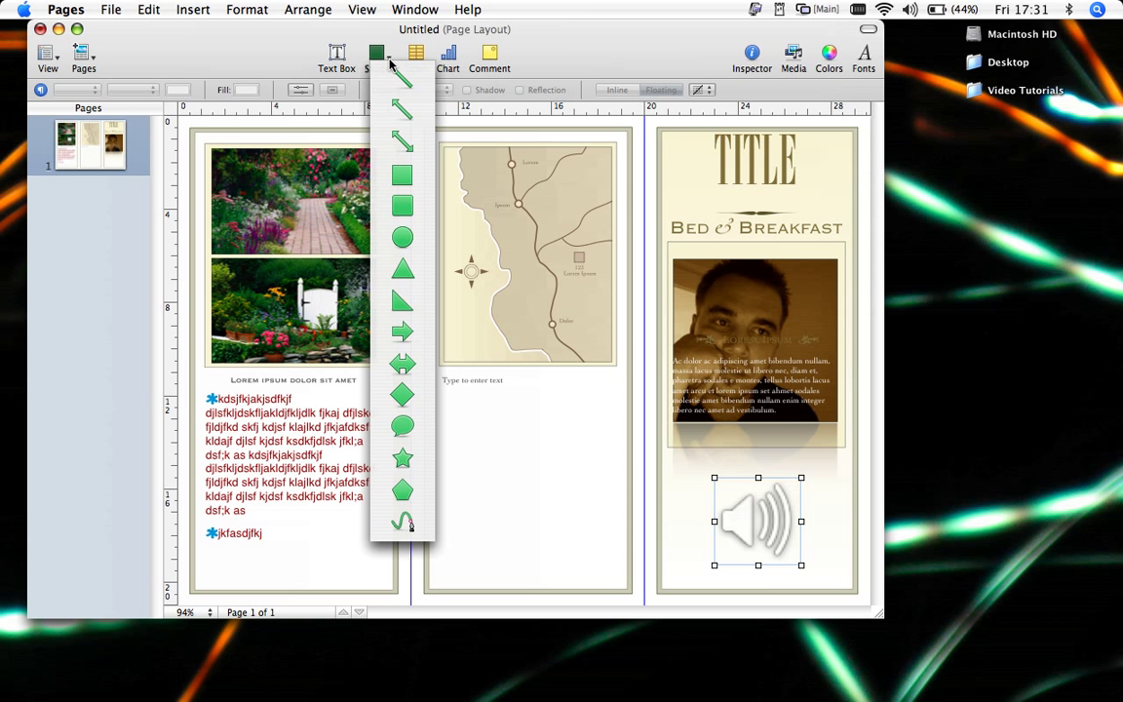
click(219, 53)
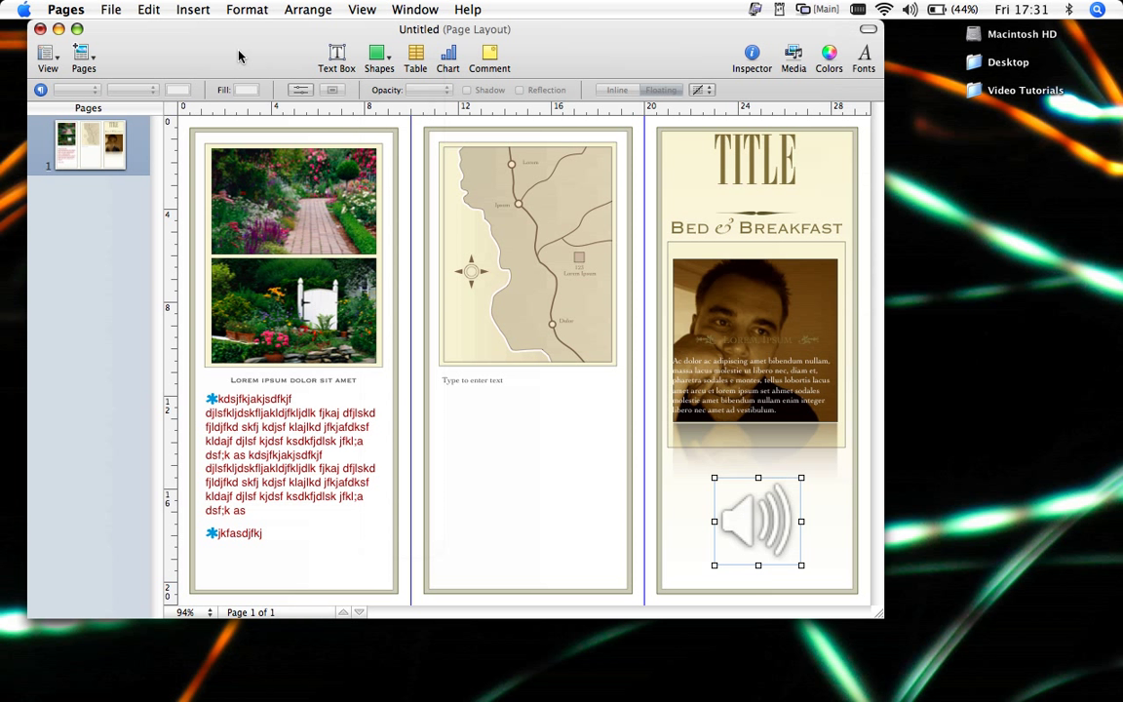
click(191, 9)
mouse_move(205, 323)
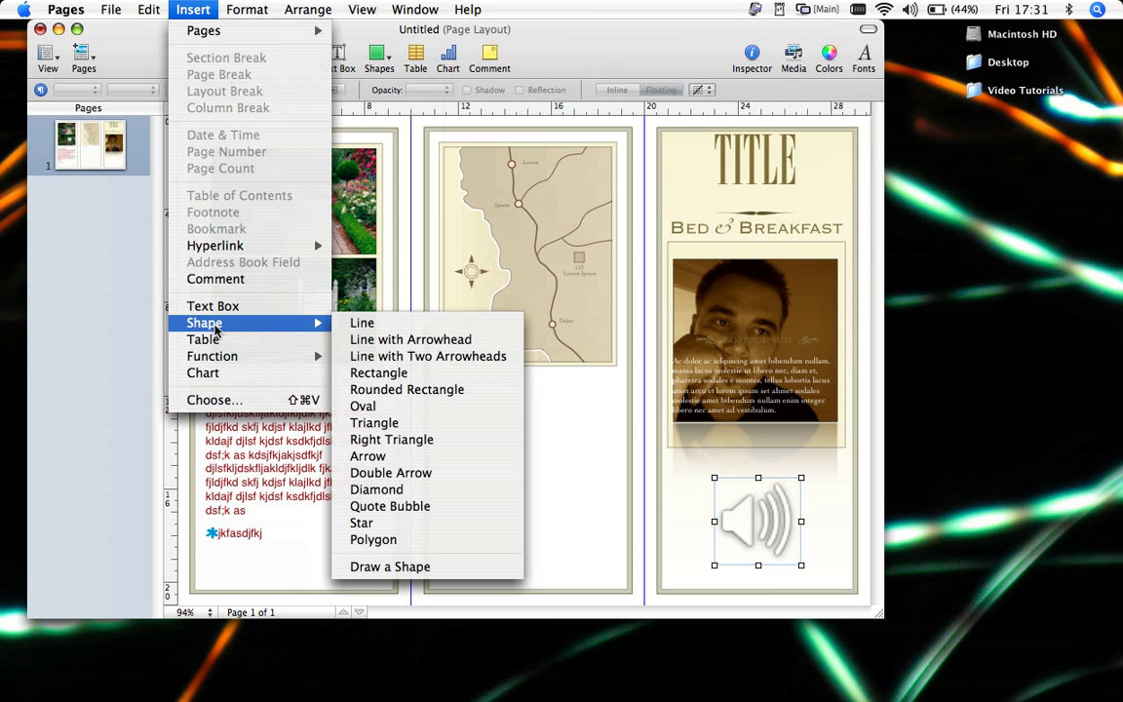
click(343, 13)
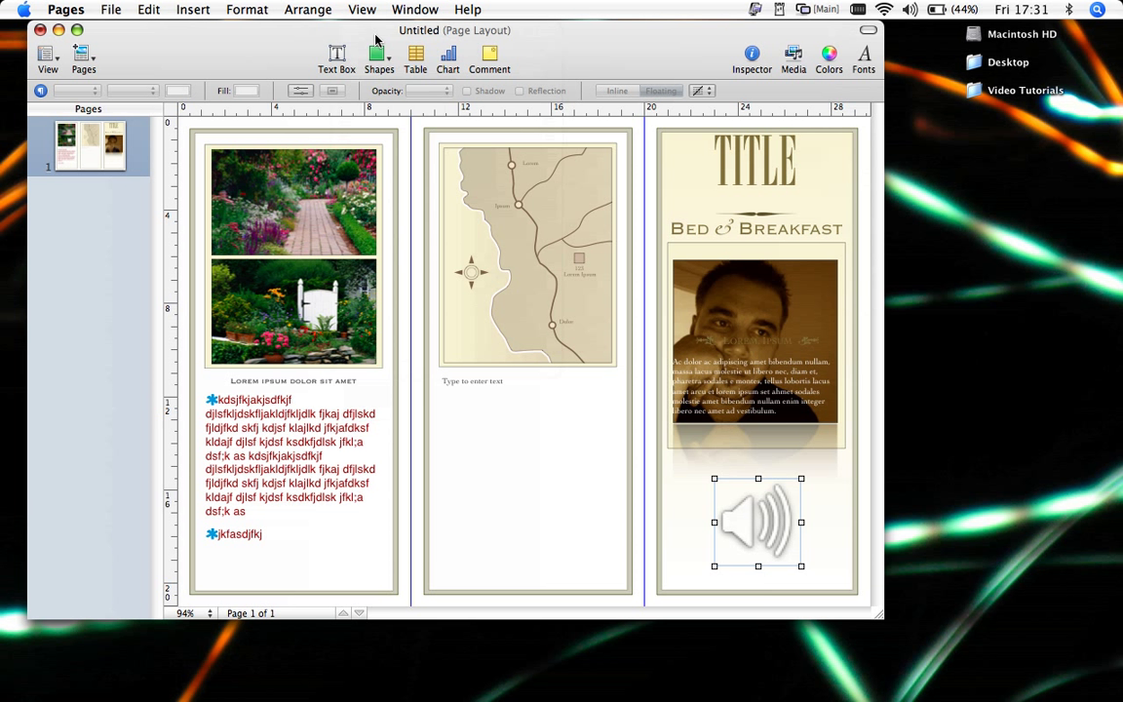
- Insert a rounded rectangle and place it over the speaker icon below the portrait photo
click(378, 59)
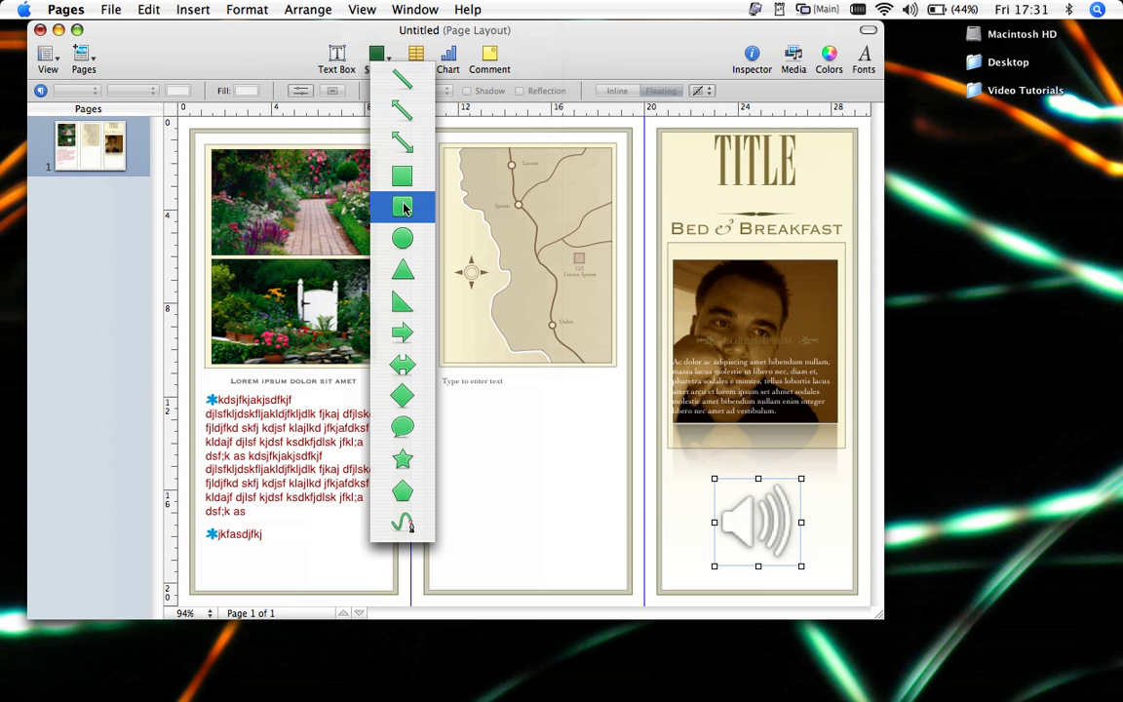
click(405, 208)
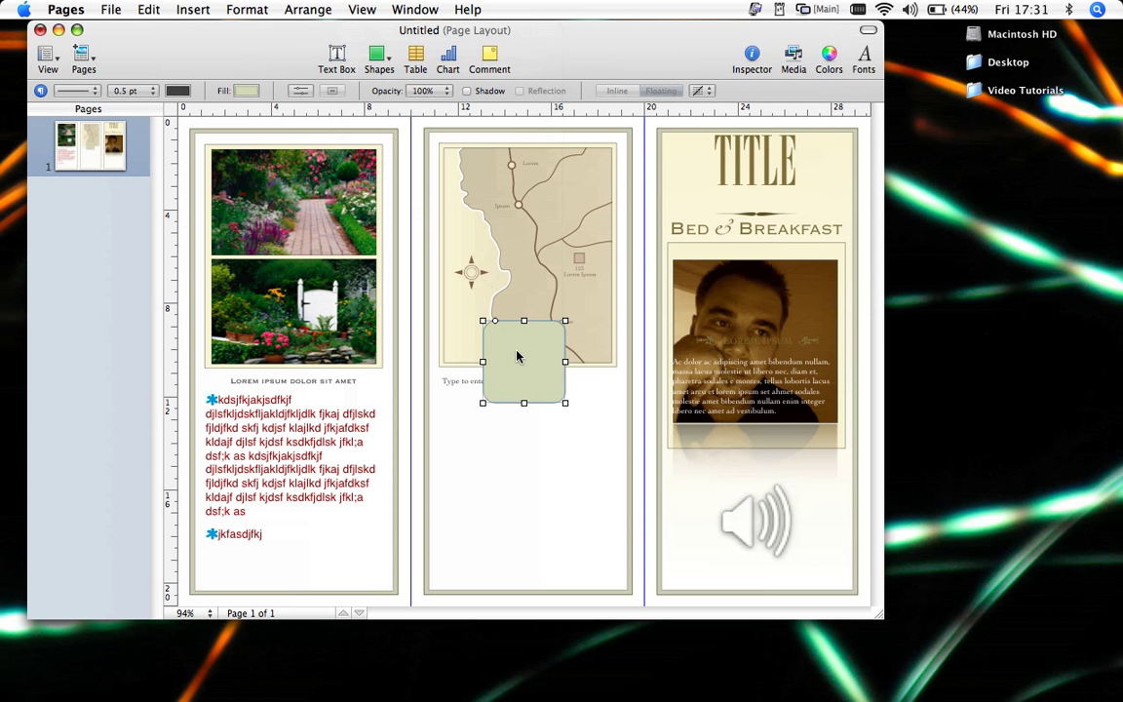
drag(466, 322, 715, 521)
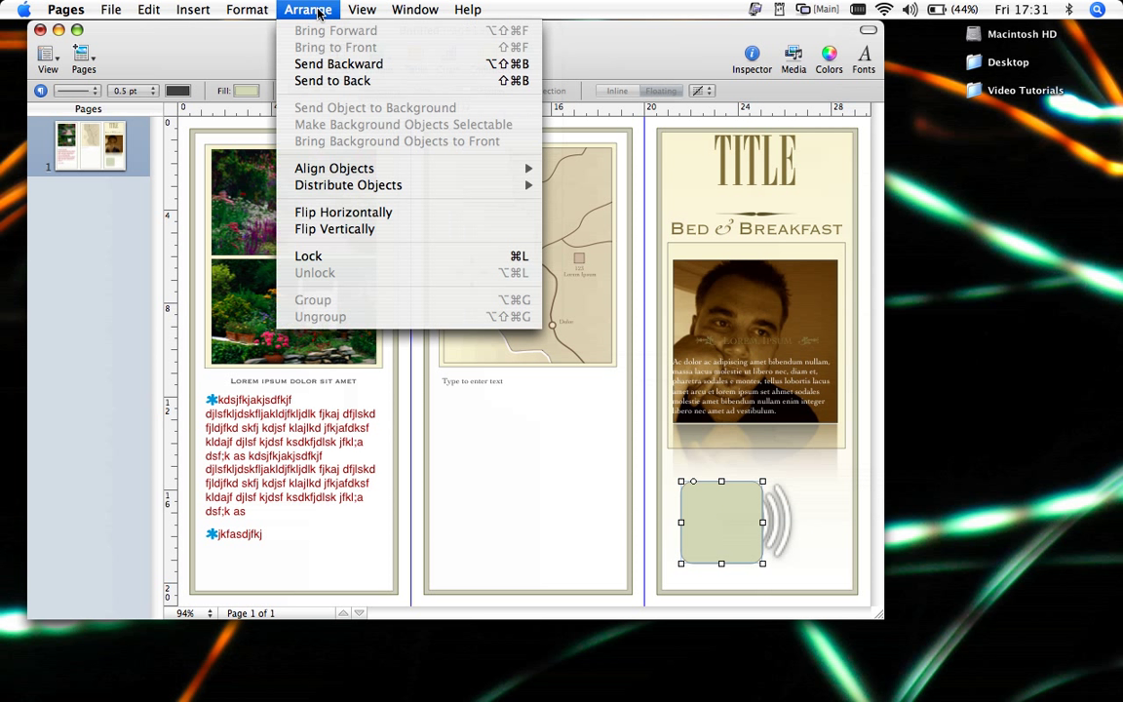
- Try sending the rounded rectangle to the back and undo that reordering
click(293, 10)
click(332, 82)
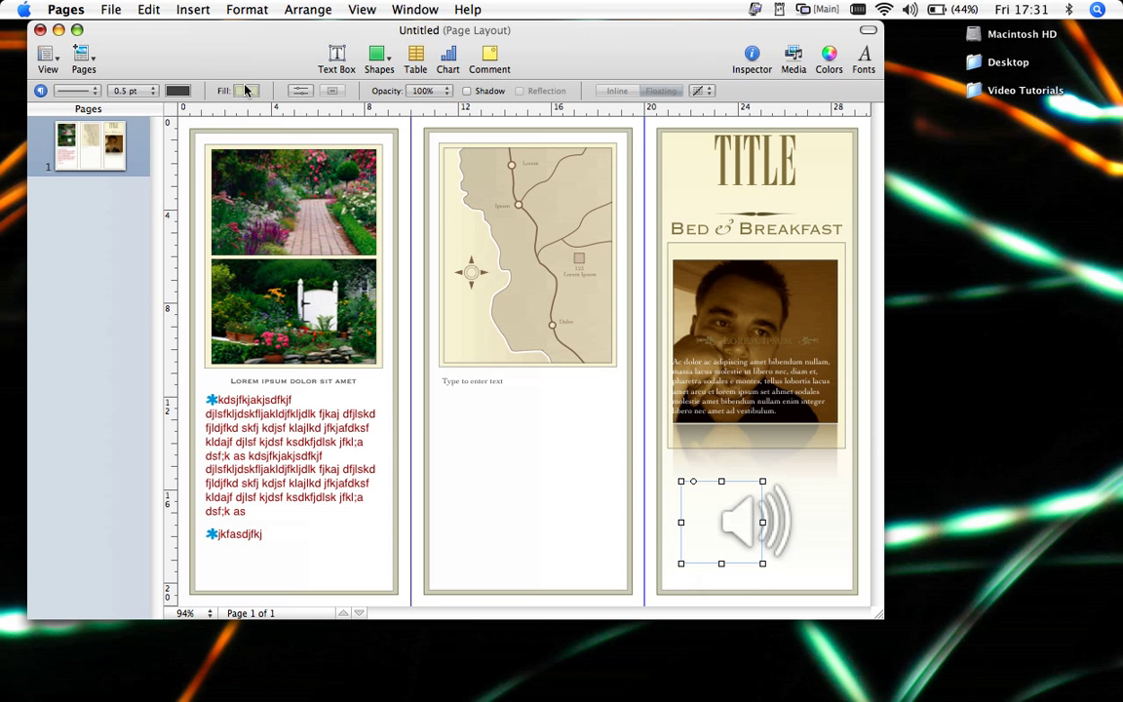
click(146, 8)
click(132, 27)
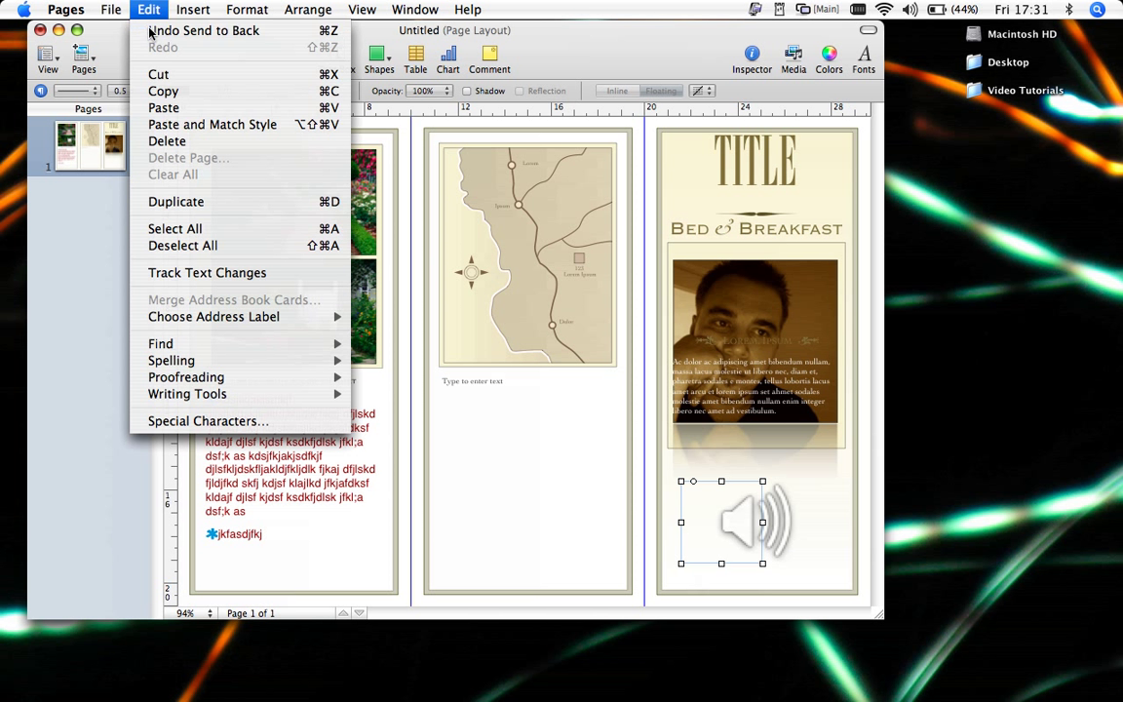
- Bring the speaker icon to the front and center the rounded rectangle behind it
click(782, 517)
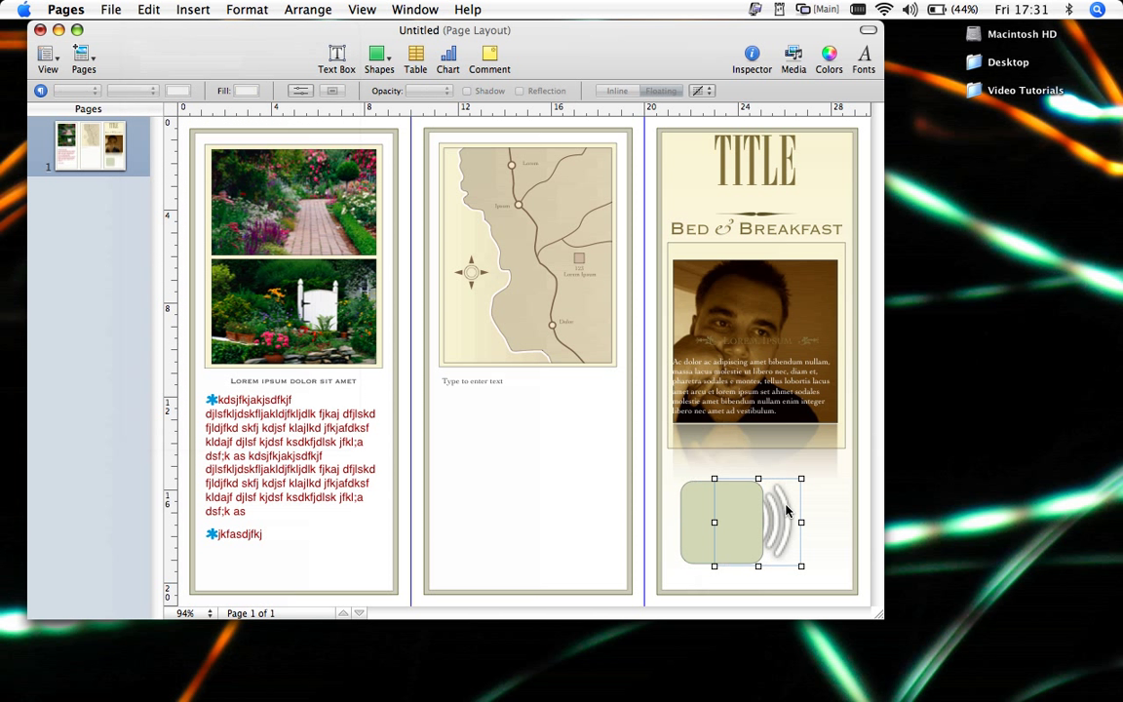
click(293, 8)
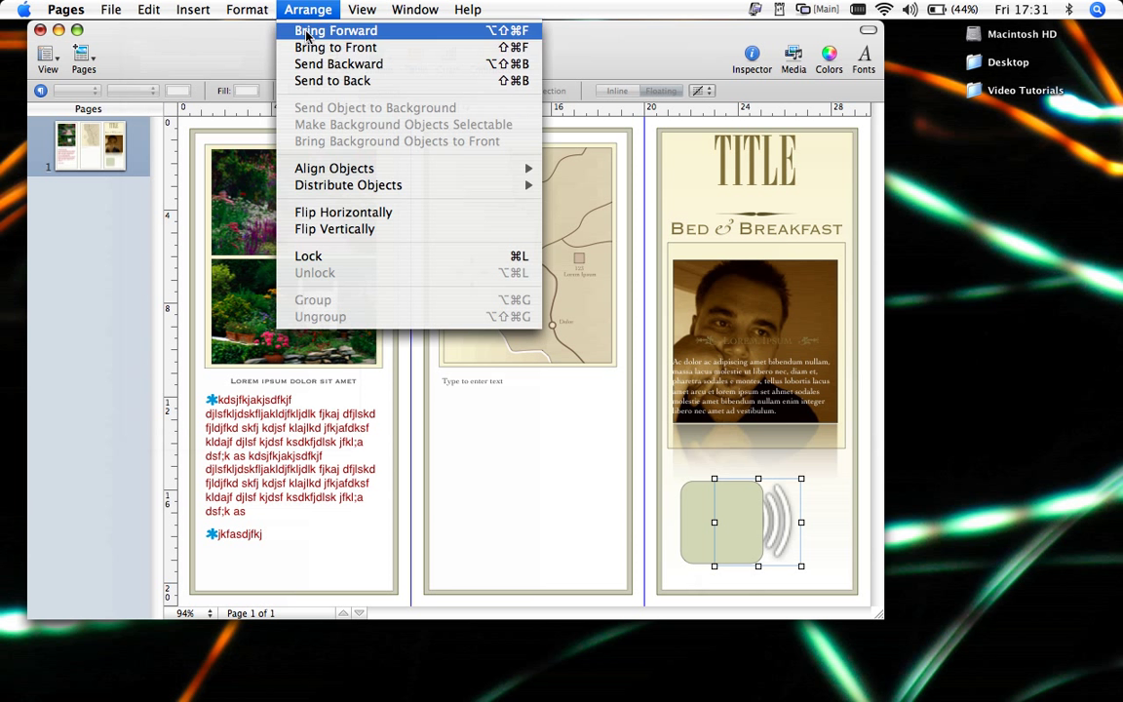
click(314, 48)
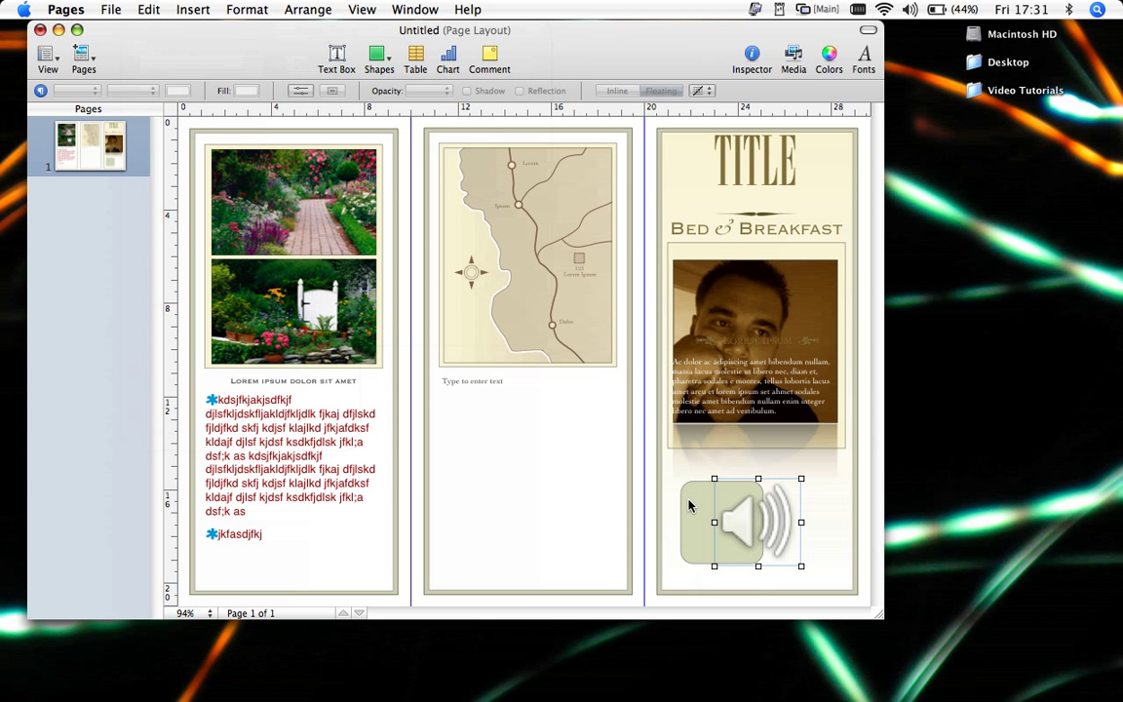
drag(688, 505, 729, 505)
click(580, 496)
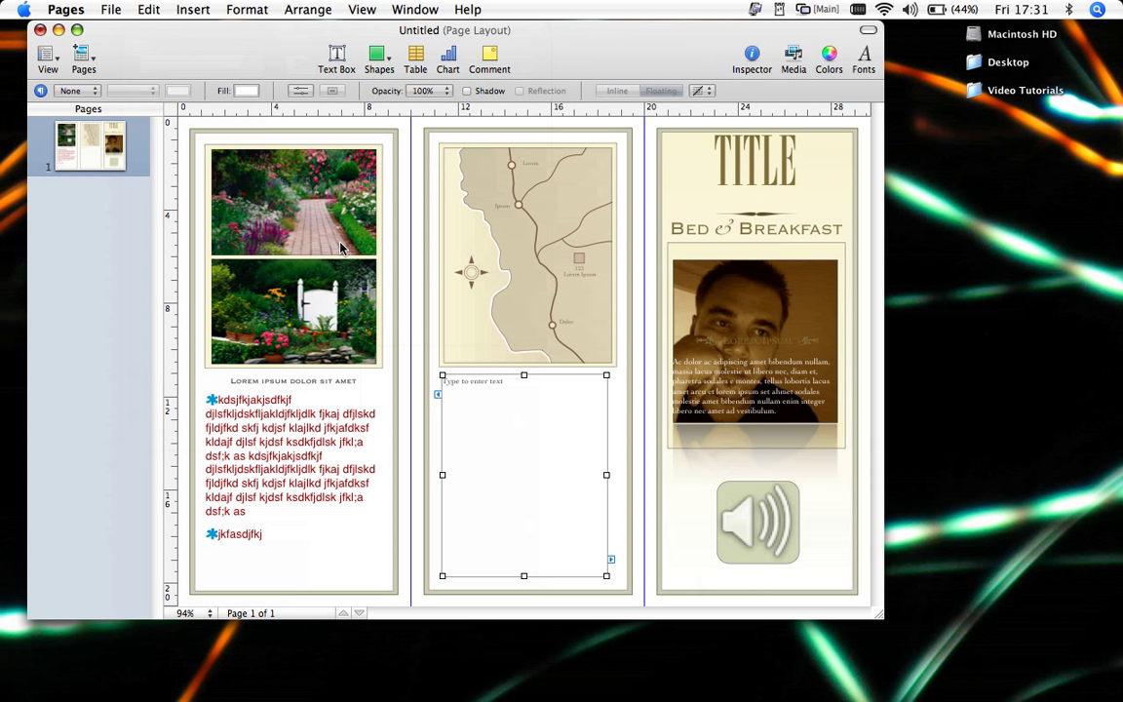
click(149, 10)
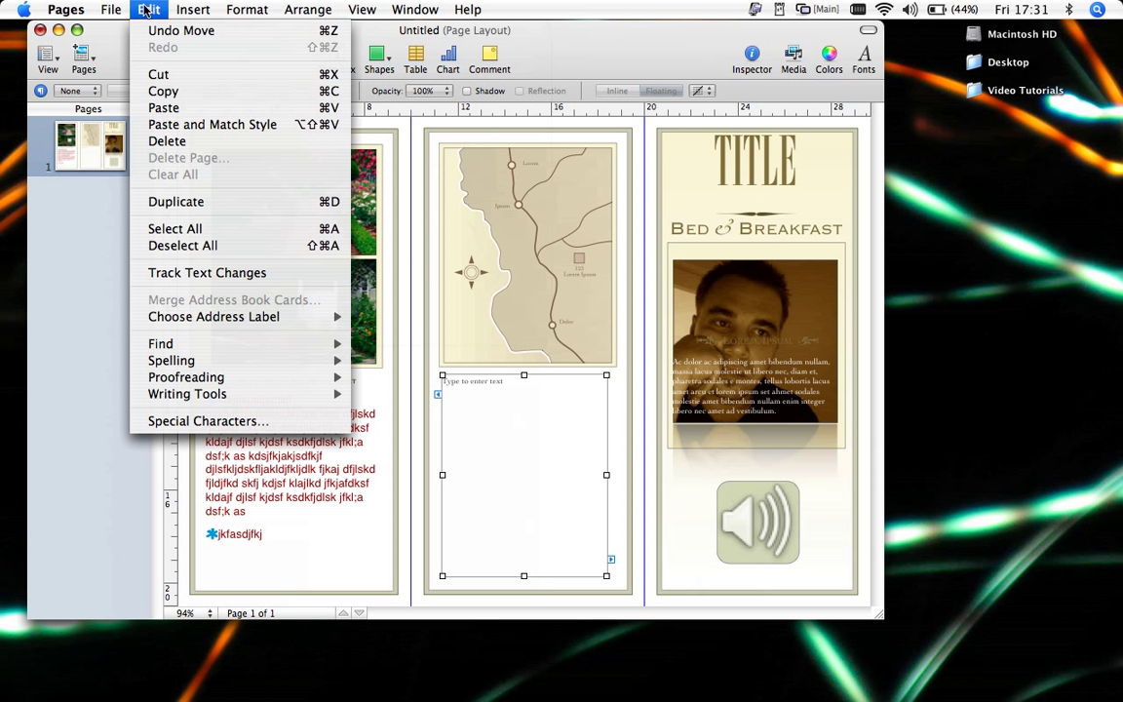
mouse_move(198, 364)
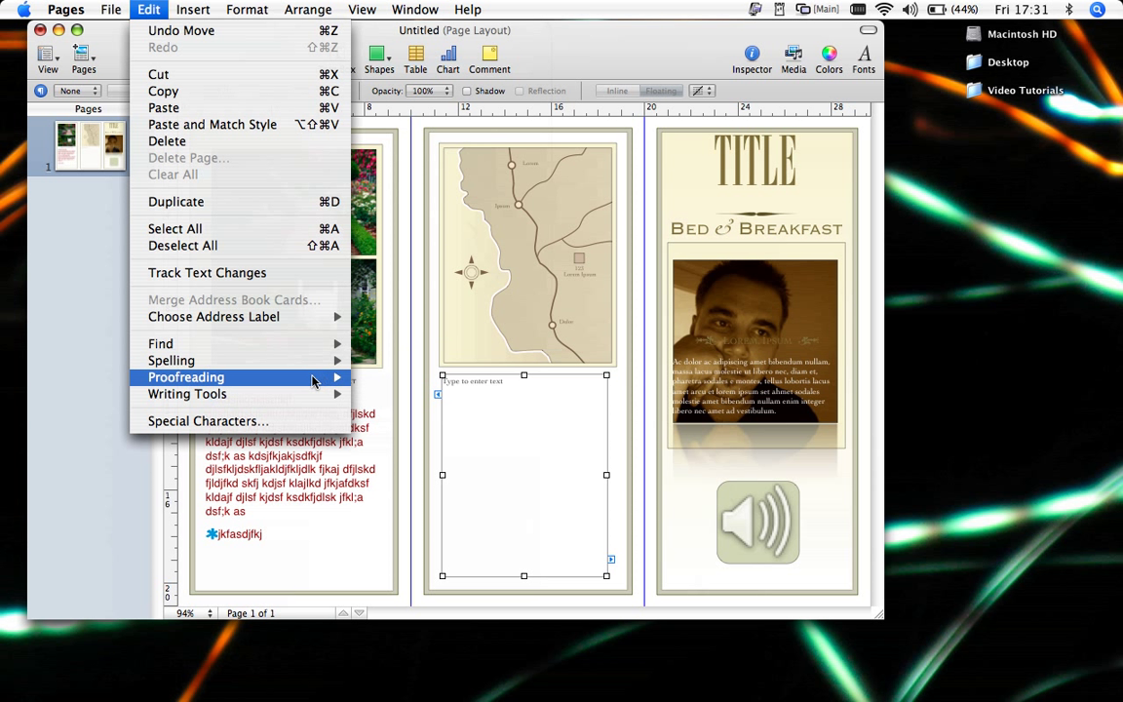
mouse_move(313, 376)
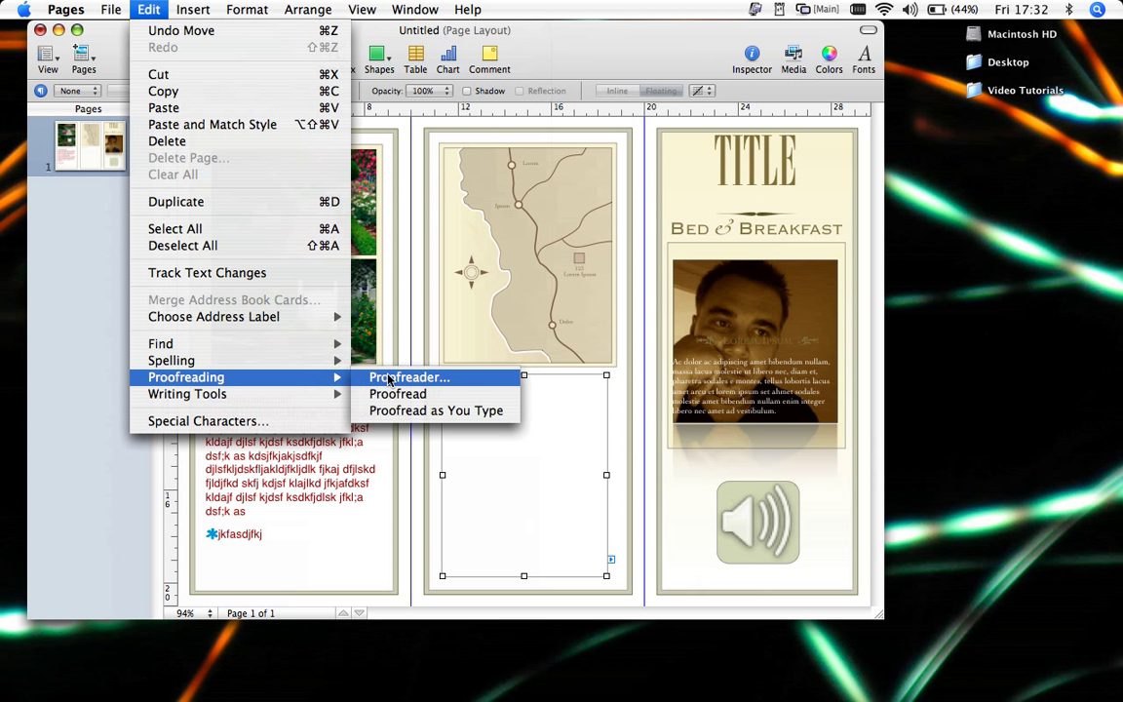
click(108, 58)
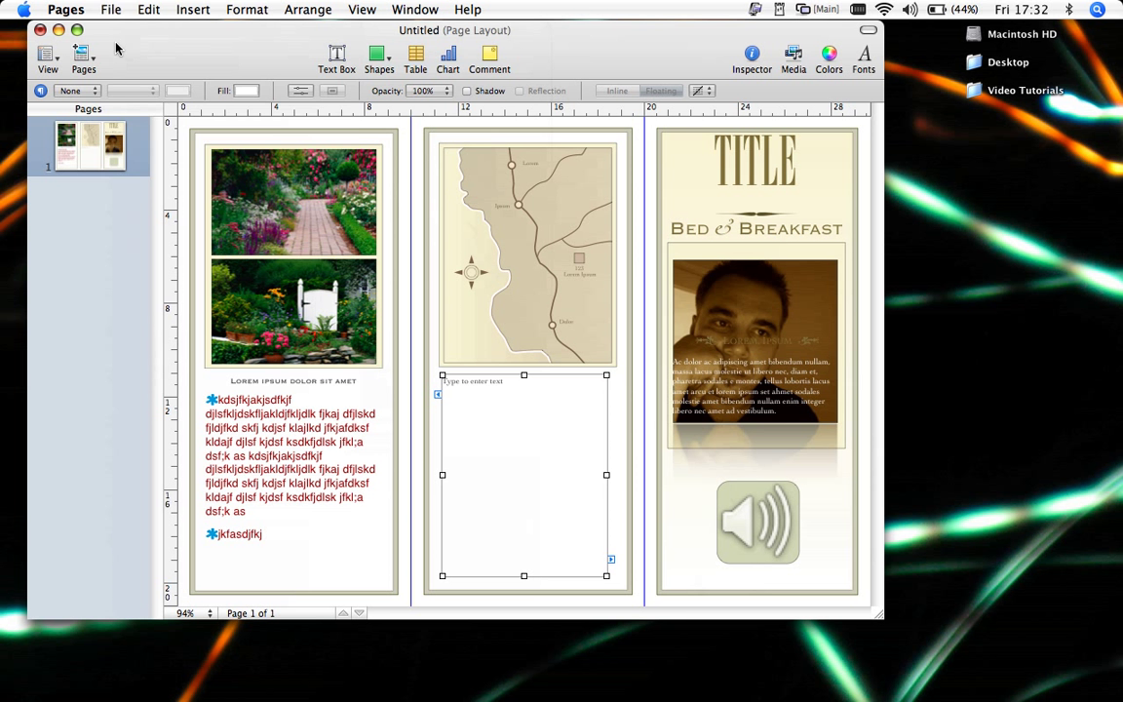
- Start saving a new copy of the brochure on the Desktop under the file name test.pages
click(109, 14)
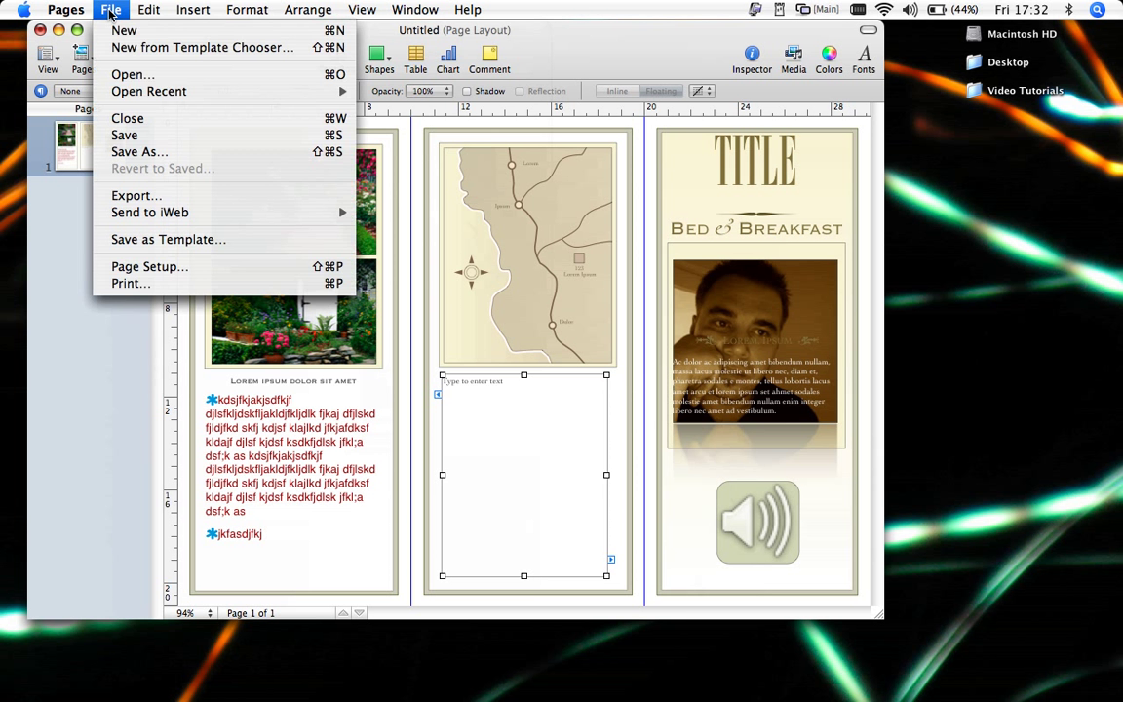
click(135, 154)
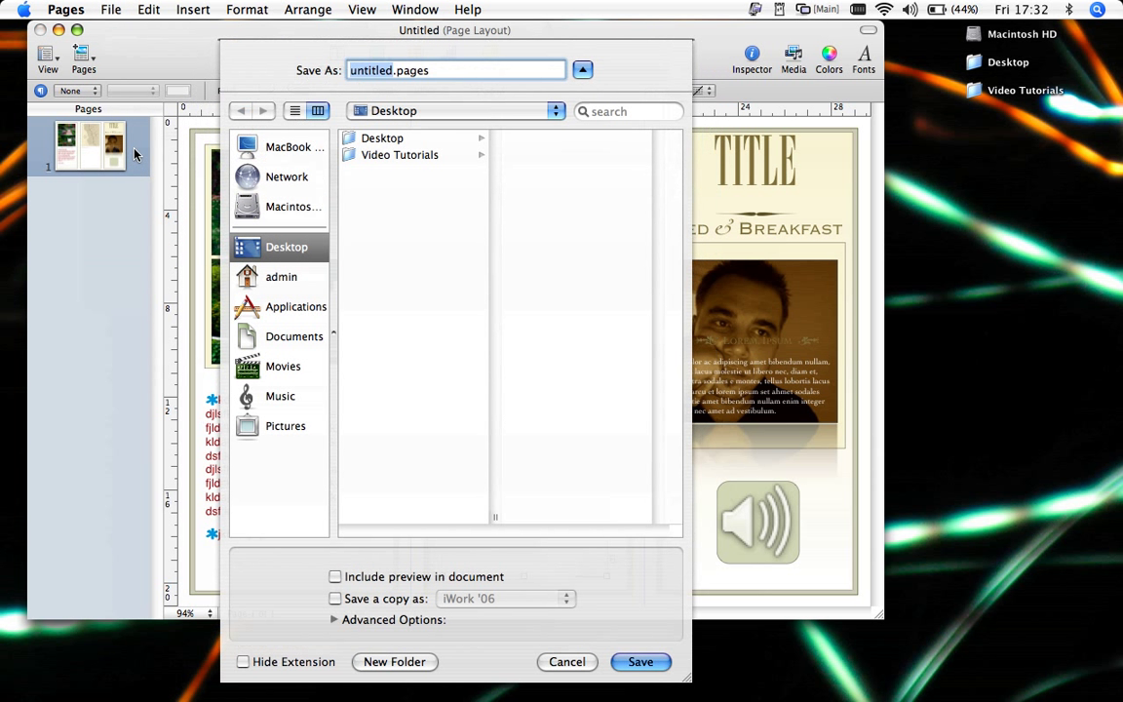
text(test)
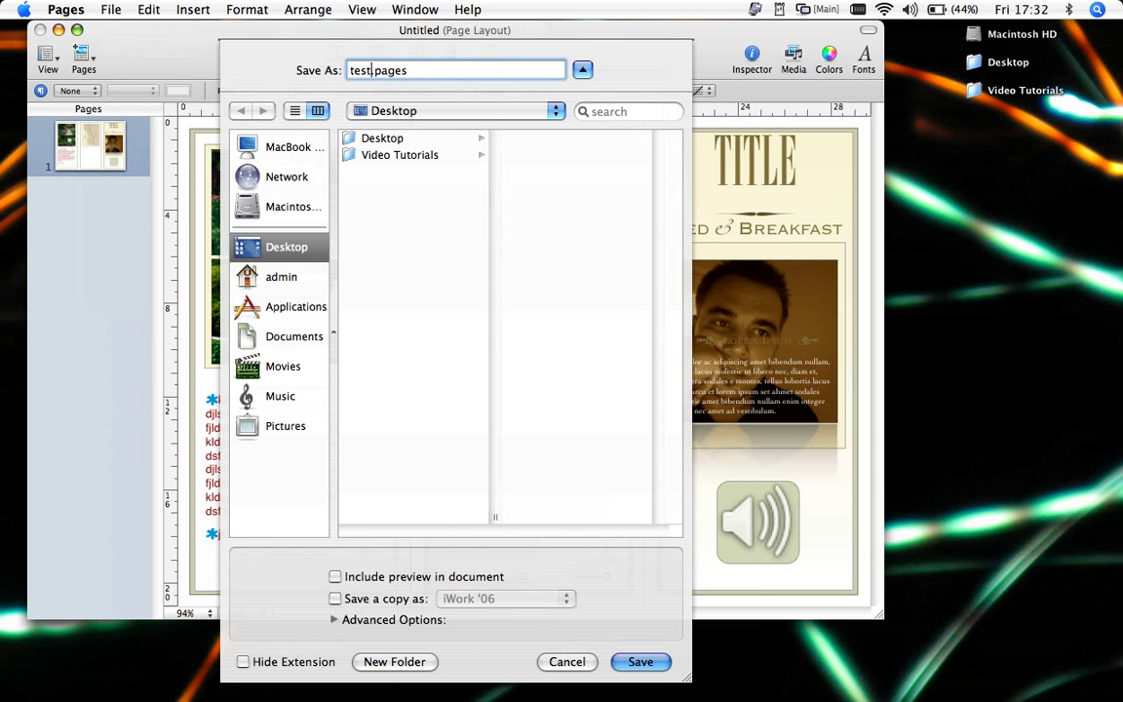
click(583, 71)
click(583, 71)
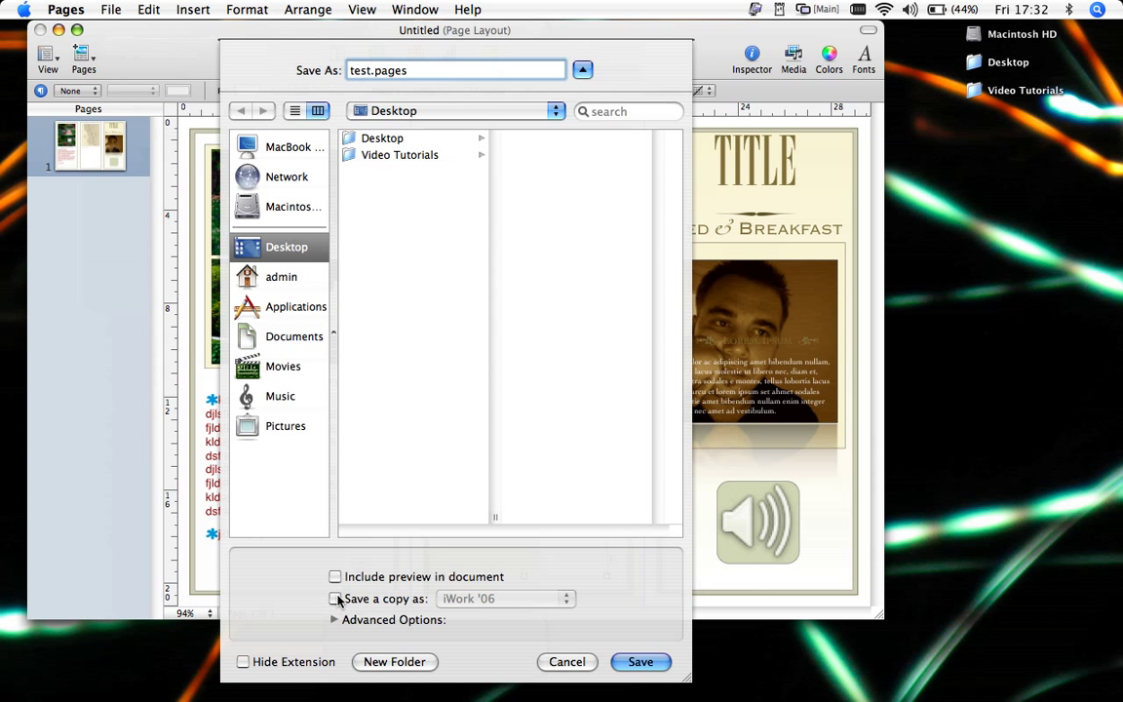
- Try the iWork '06 copy option and the audio and movie copying option, and restore both settings
click(337, 599)
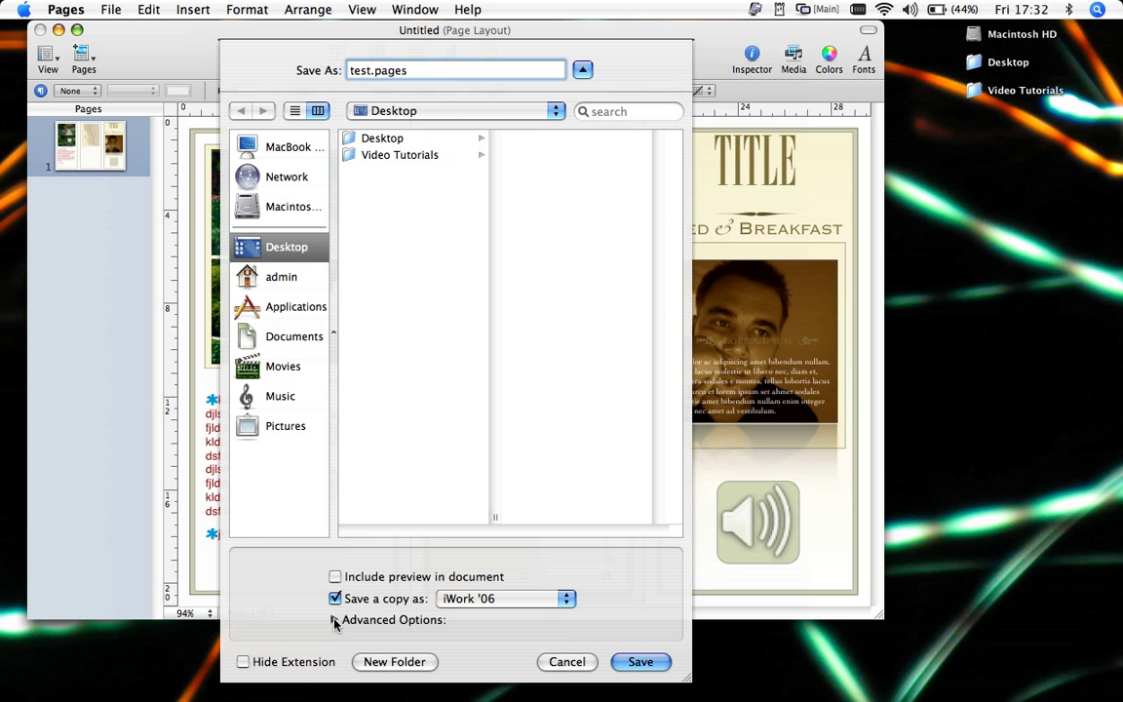
click(334, 621)
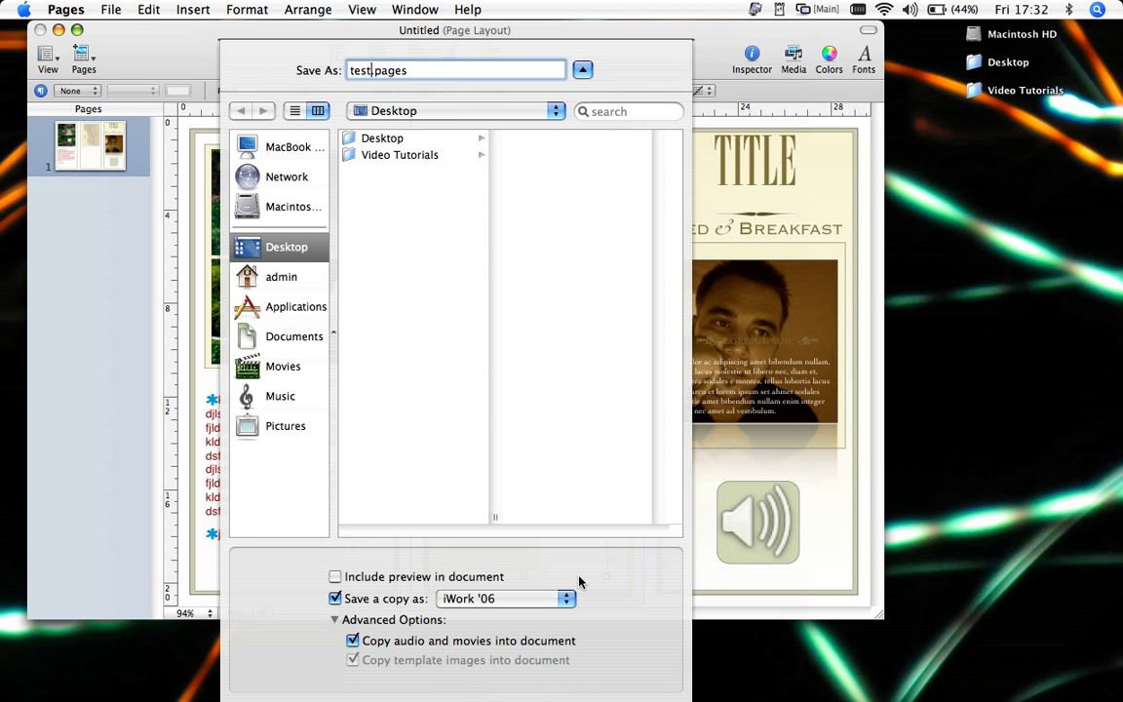
click(352, 641)
click(336, 600)
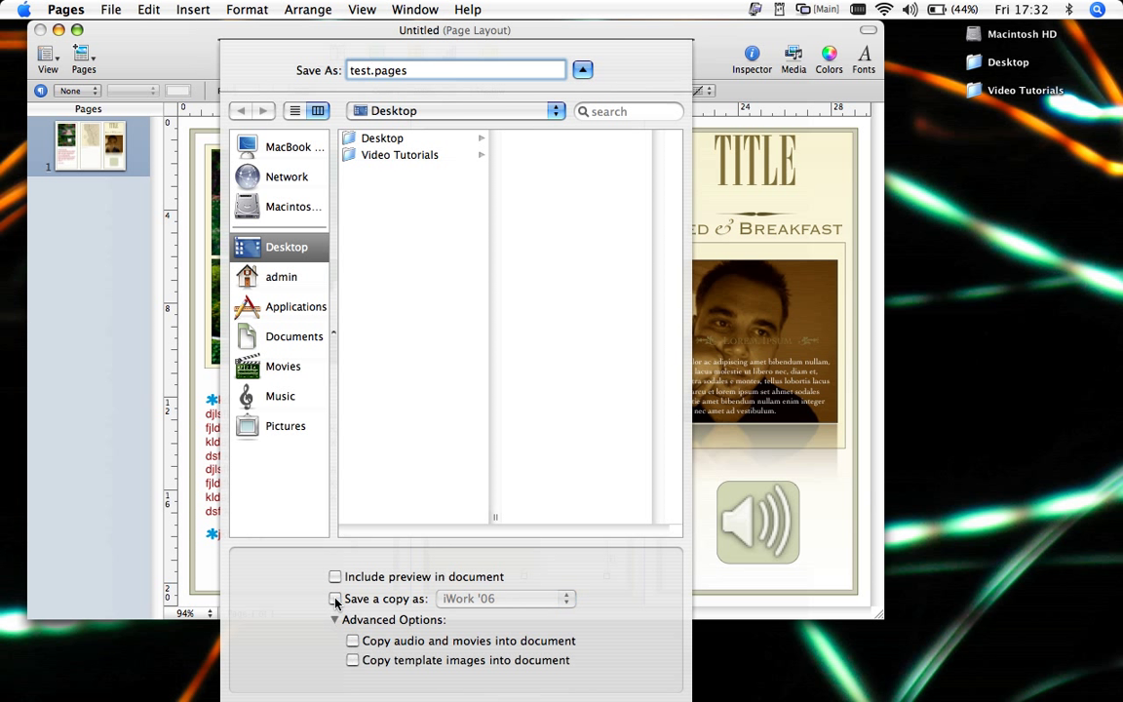
click(352, 640)
click(336, 621)
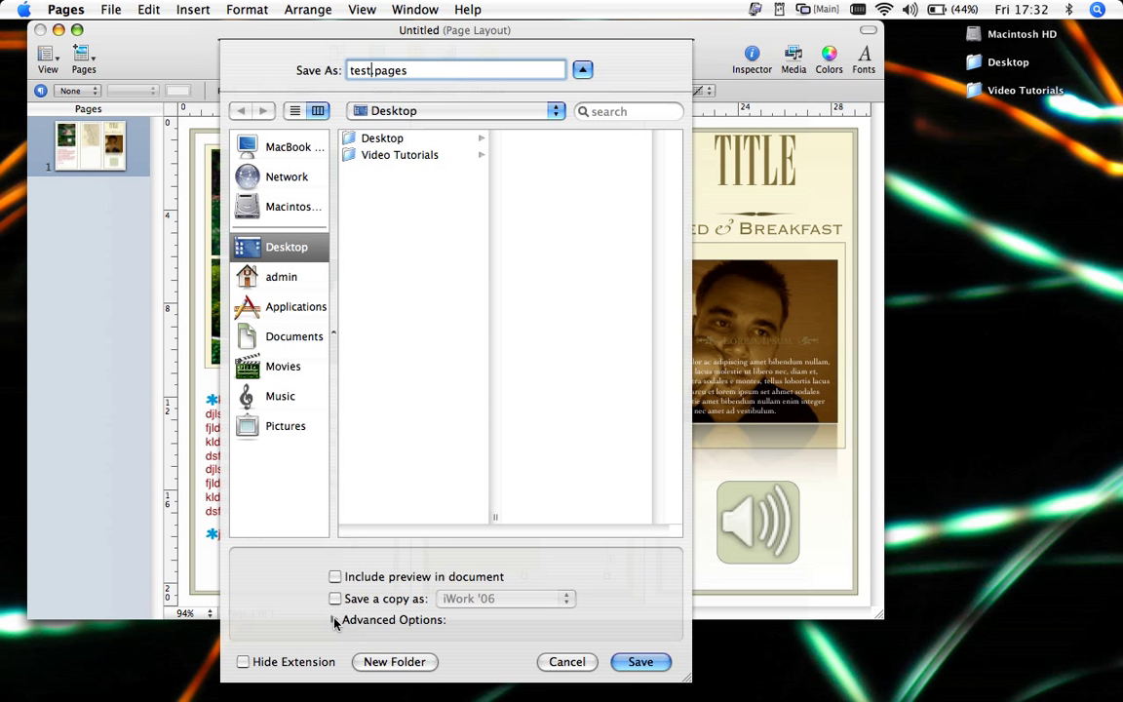
- Confirm saving the brochure to the Desktop with the chosen file name
click(649, 667)
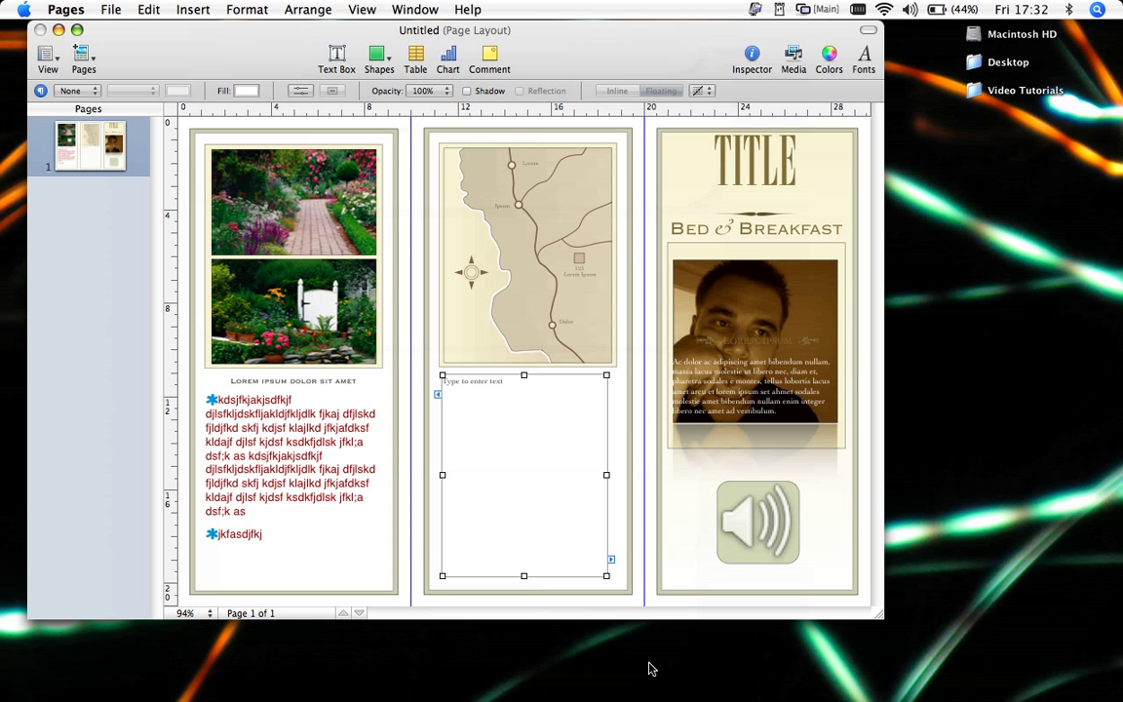